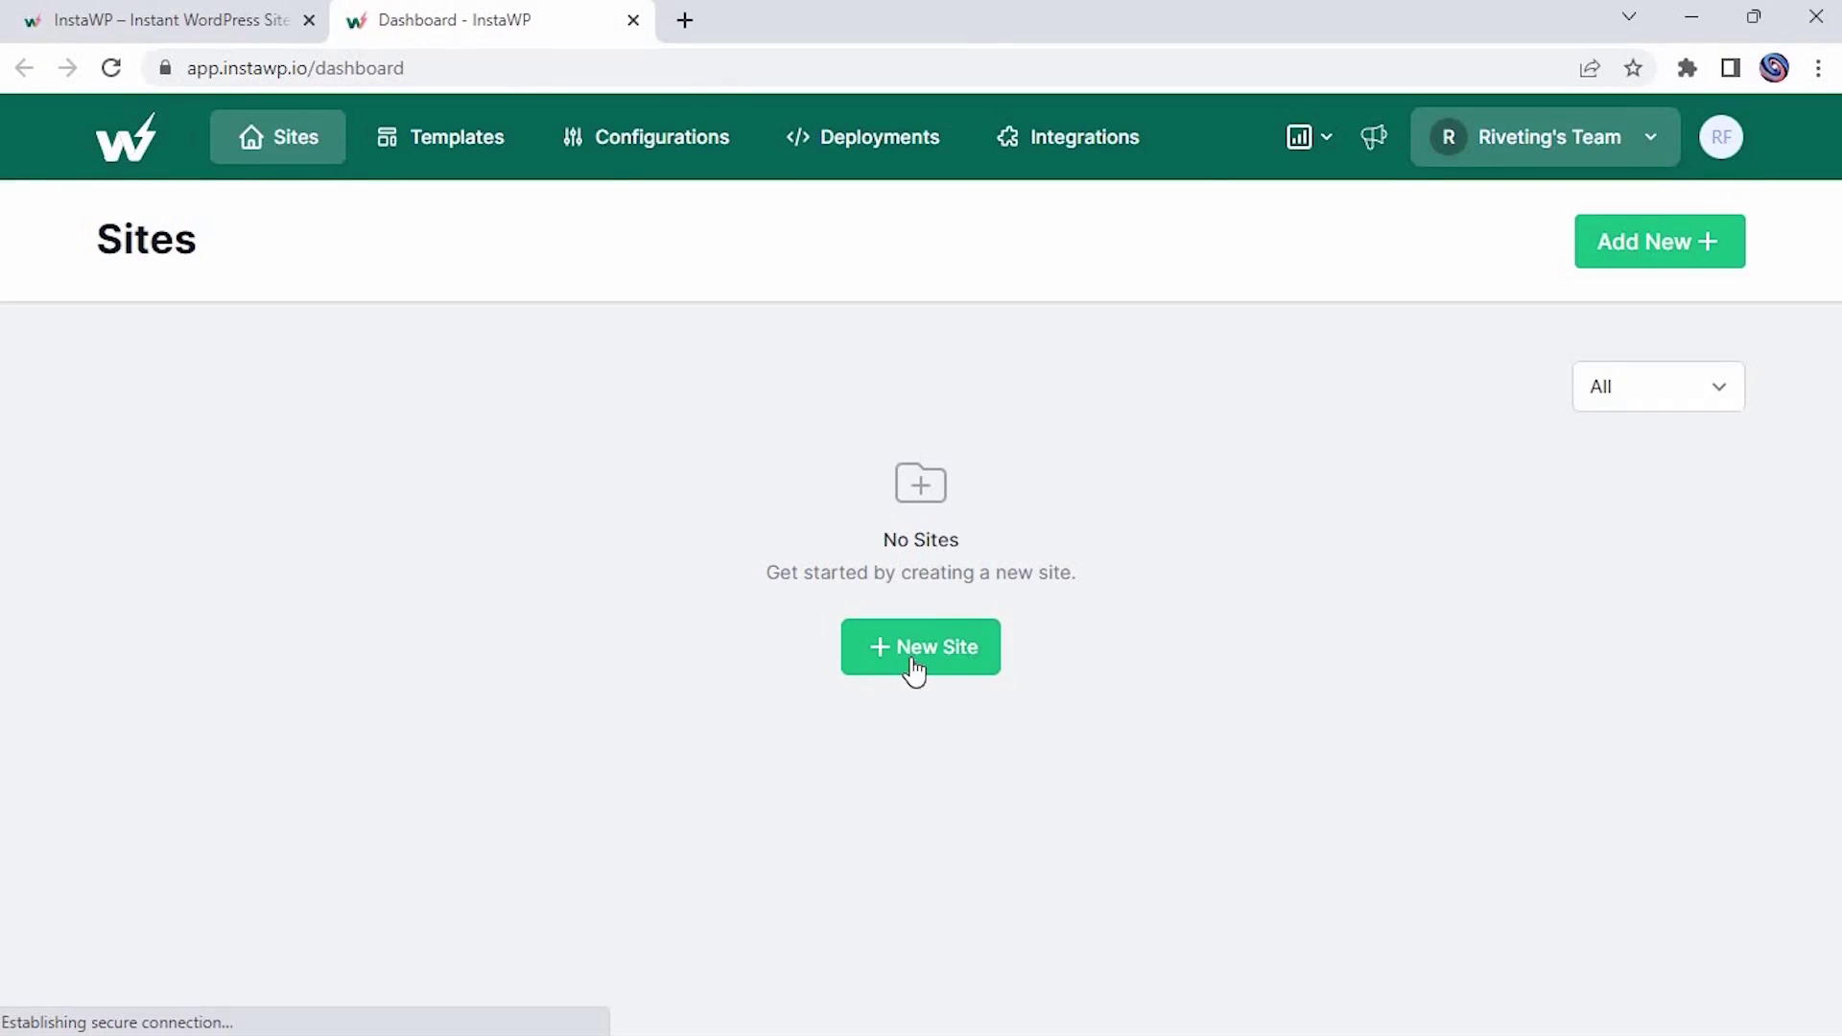
# Create a new WordPress site from InstaWP's New Site screen.
pyautogui.click(911, 660)
pyautogui.click(1019, 933)
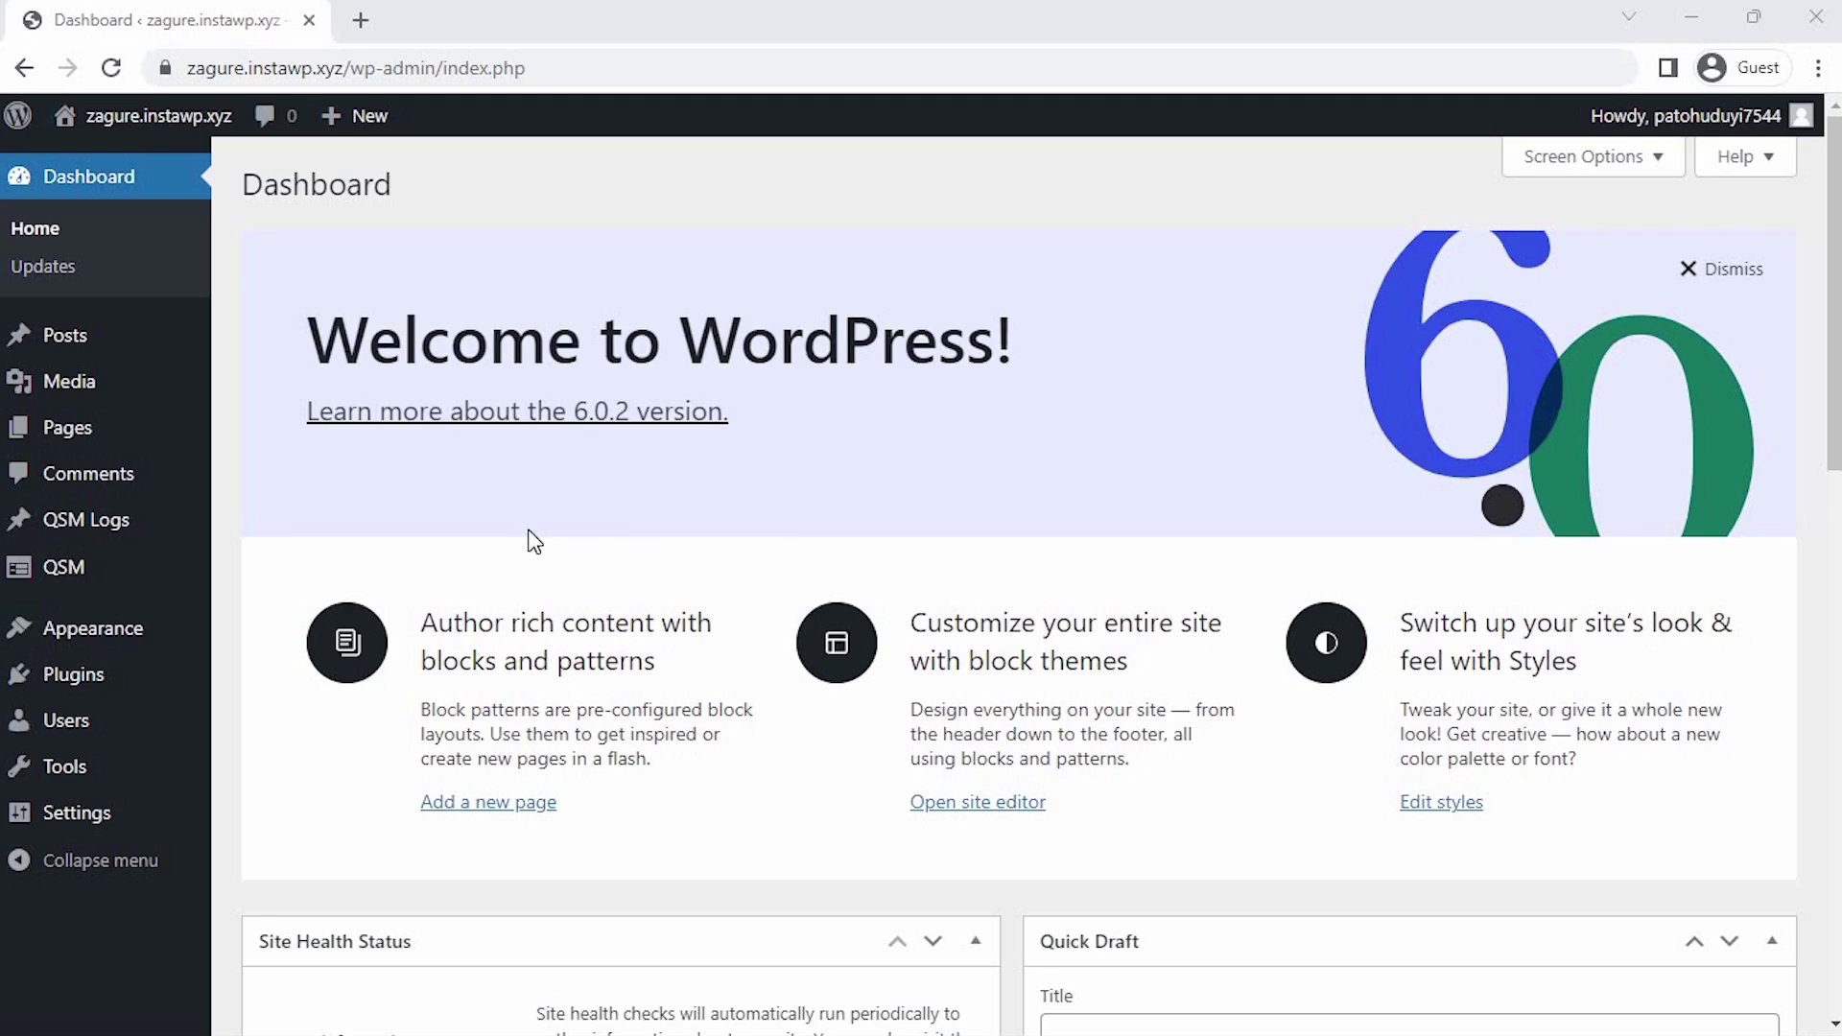
# From QSM's Quizzes & Surveys list, add a new form and pick the Default Theme.
pyautogui.moveTo(192, 566)
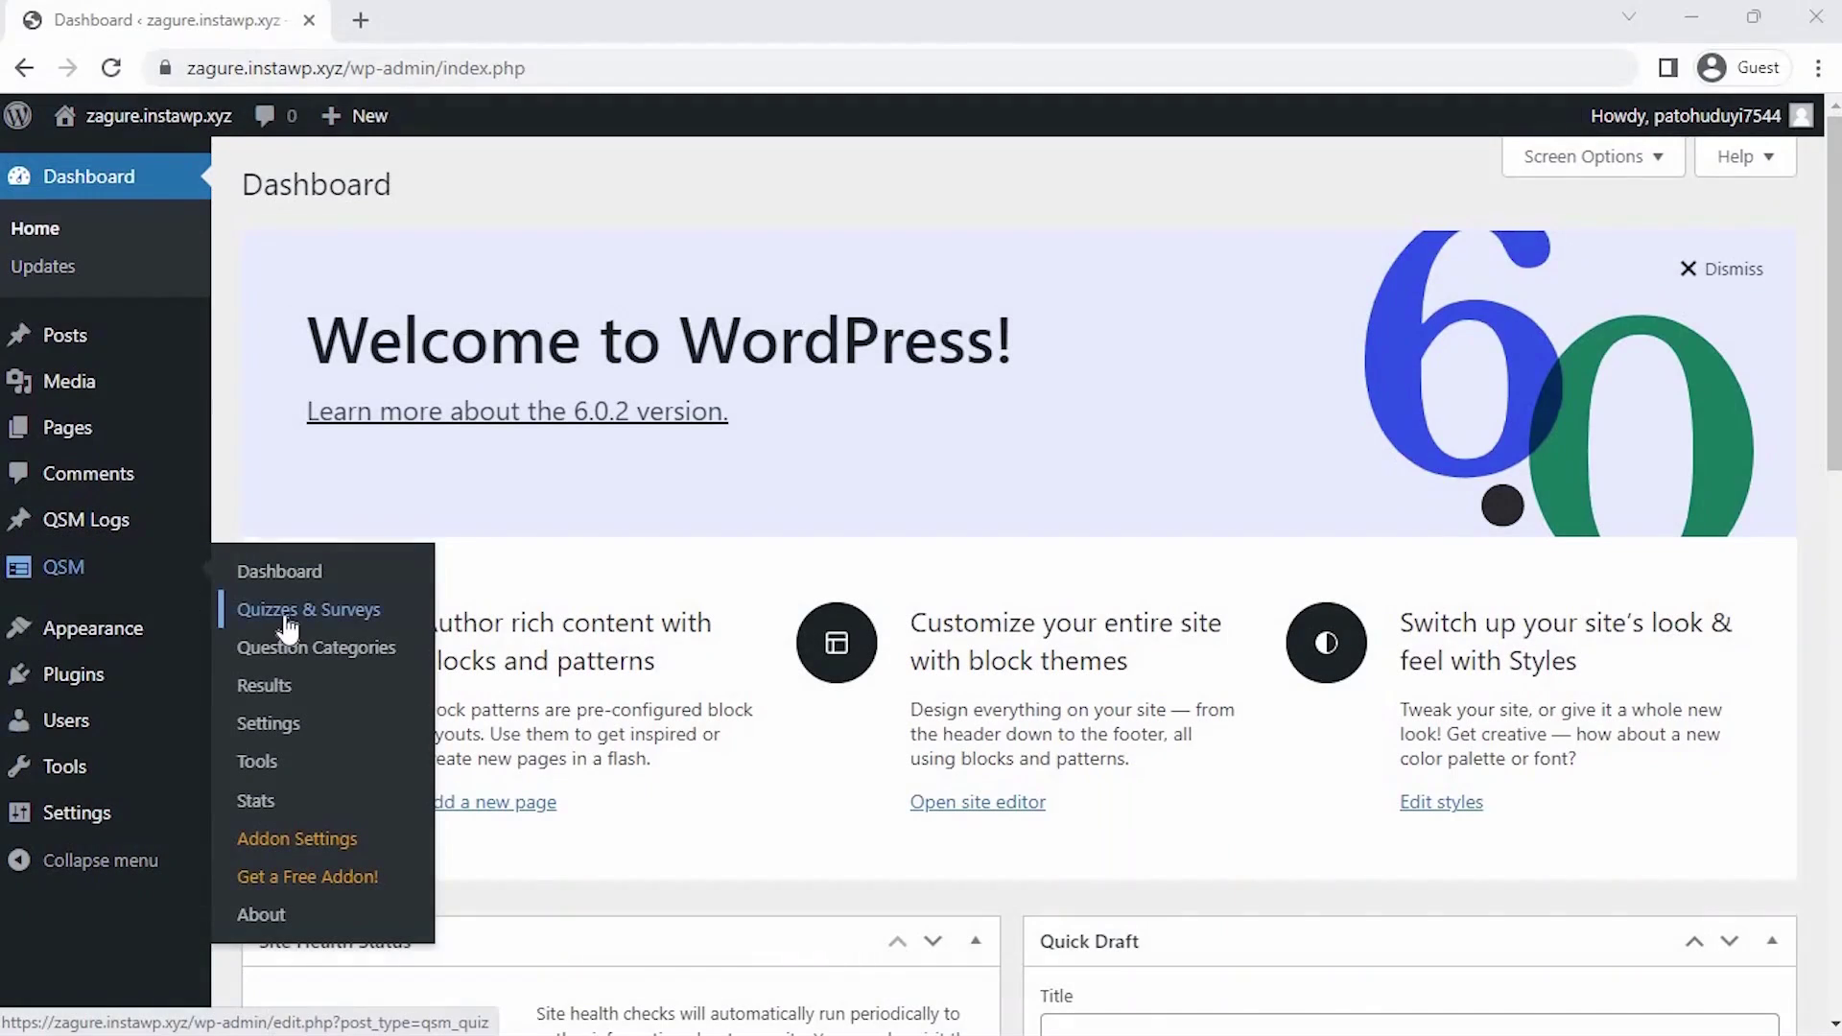
pyautogui.click(305, 614)
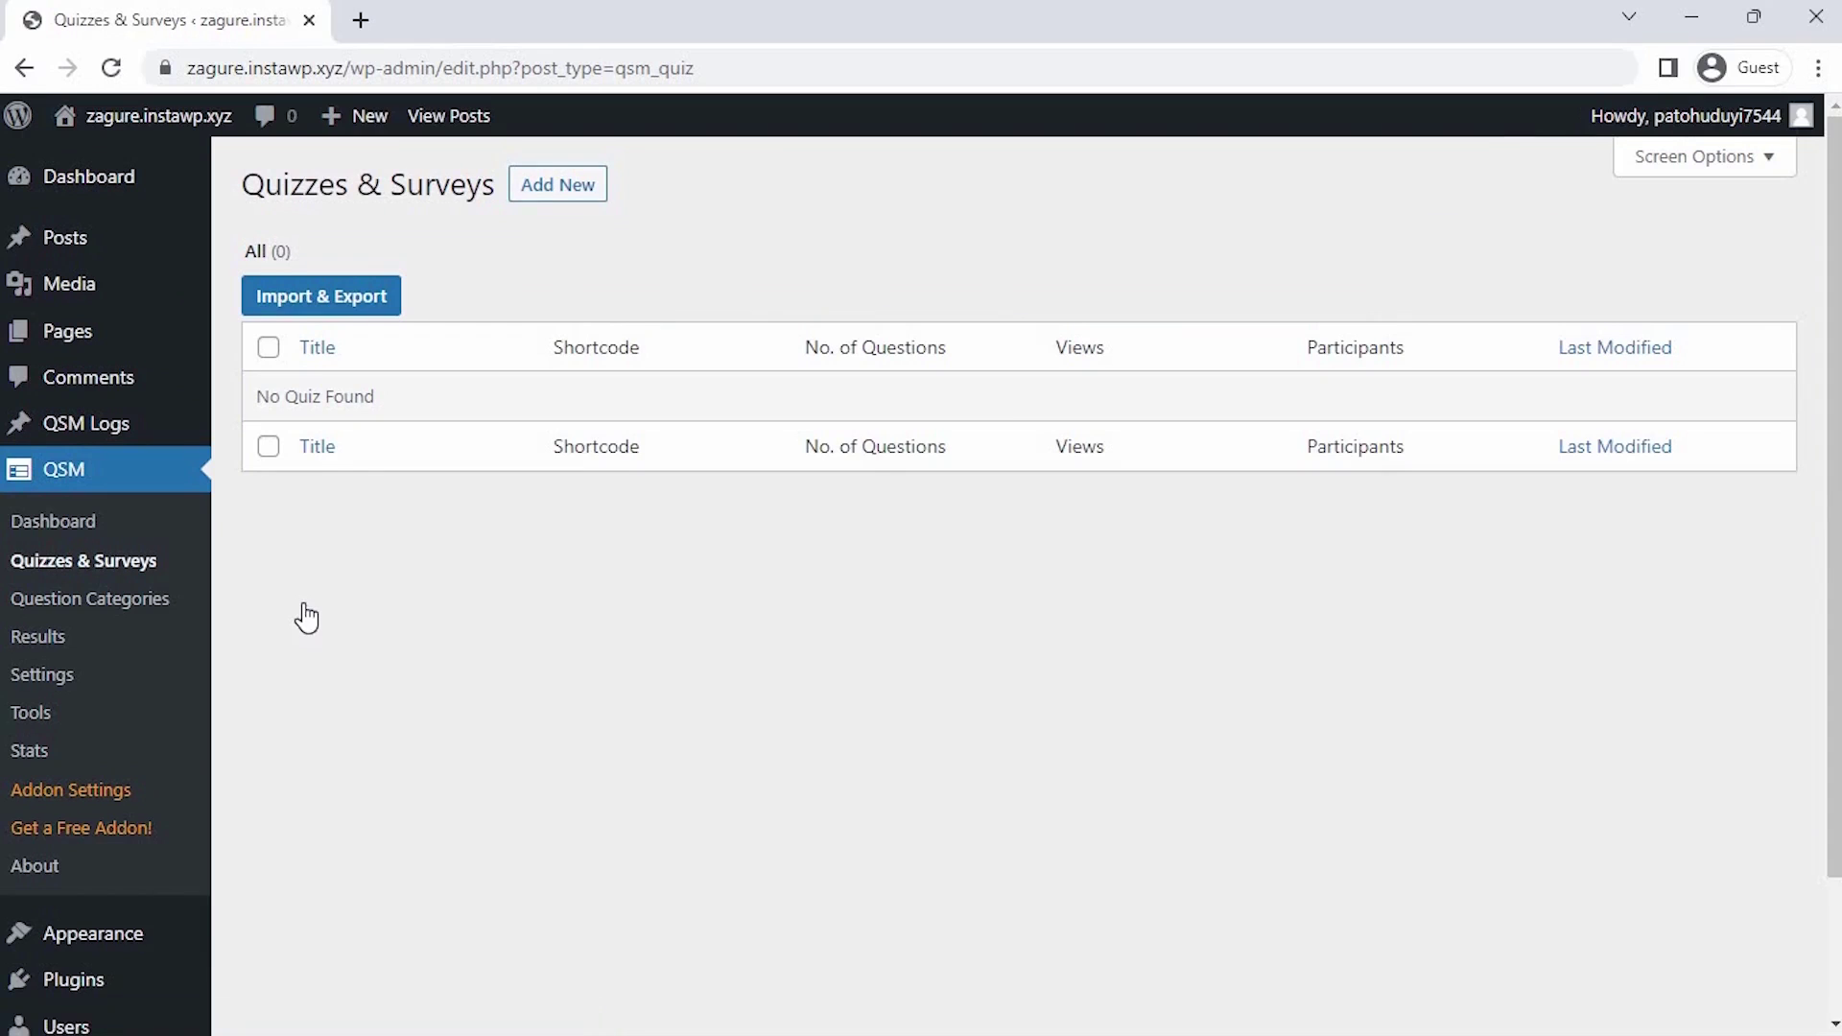
pyautogui.click(561, 186)
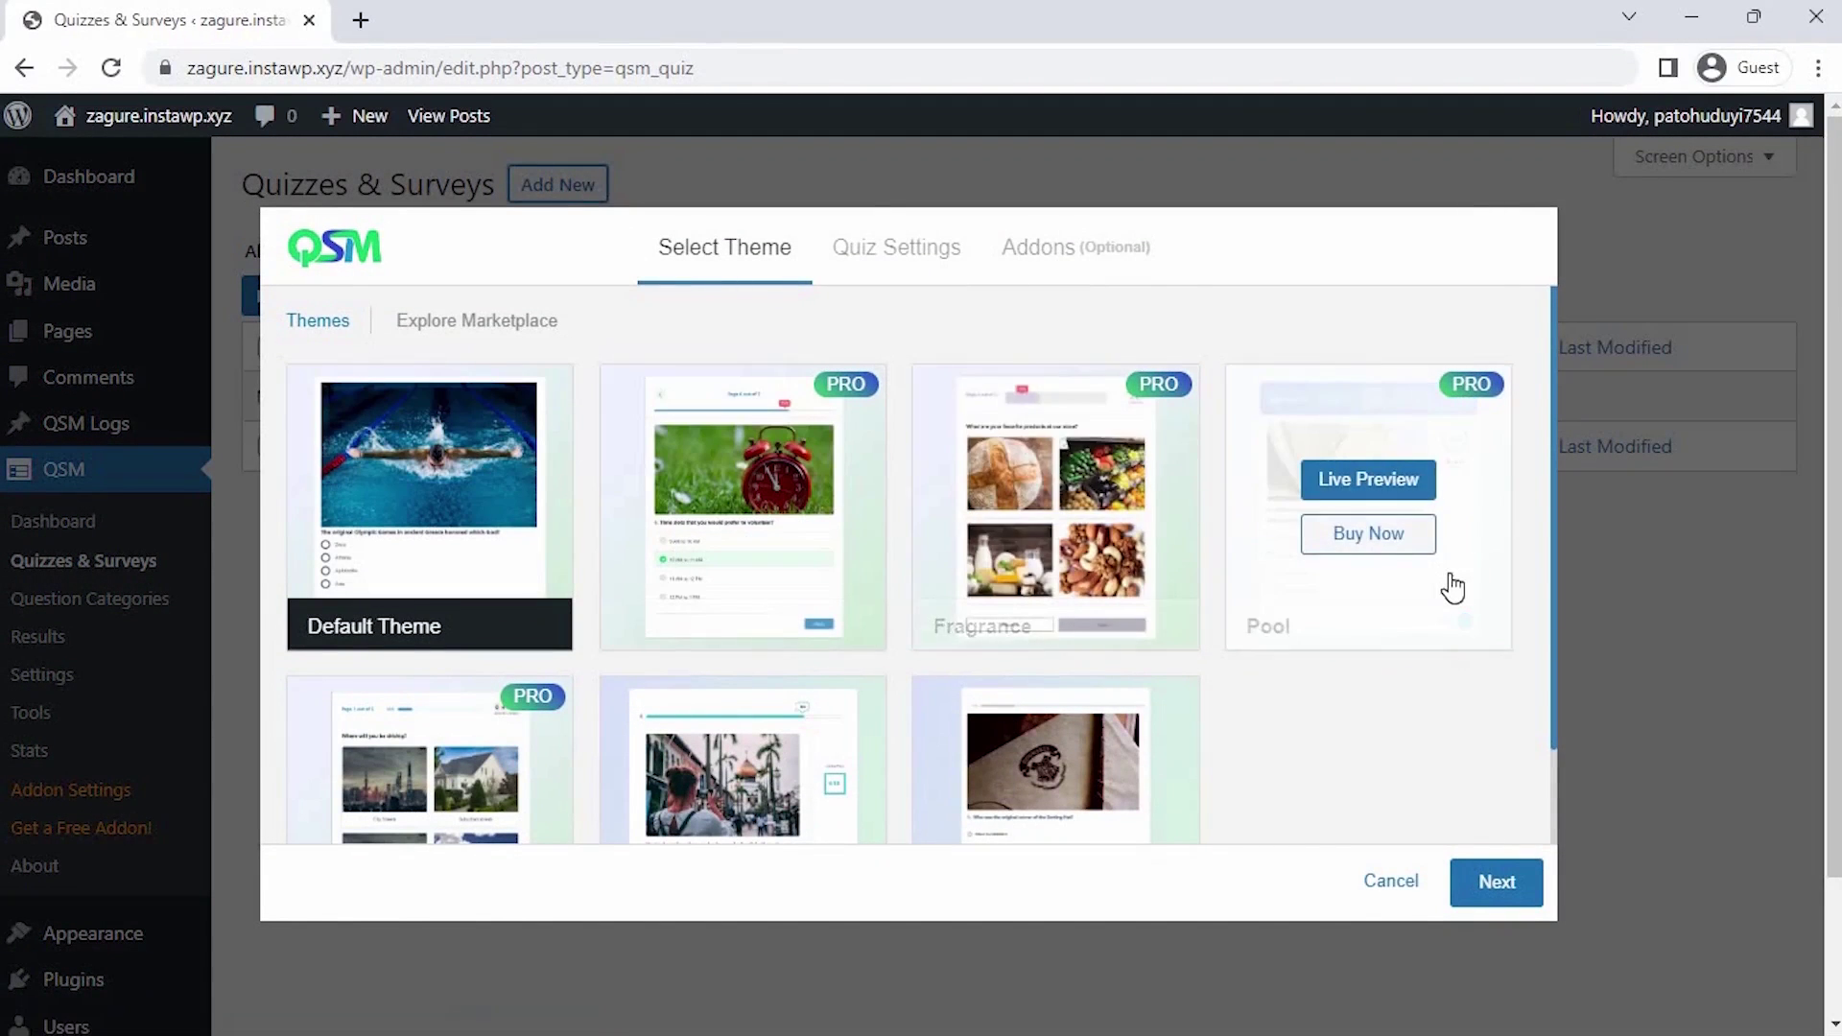
pyautogui.scroll(-2, 1439, 575)
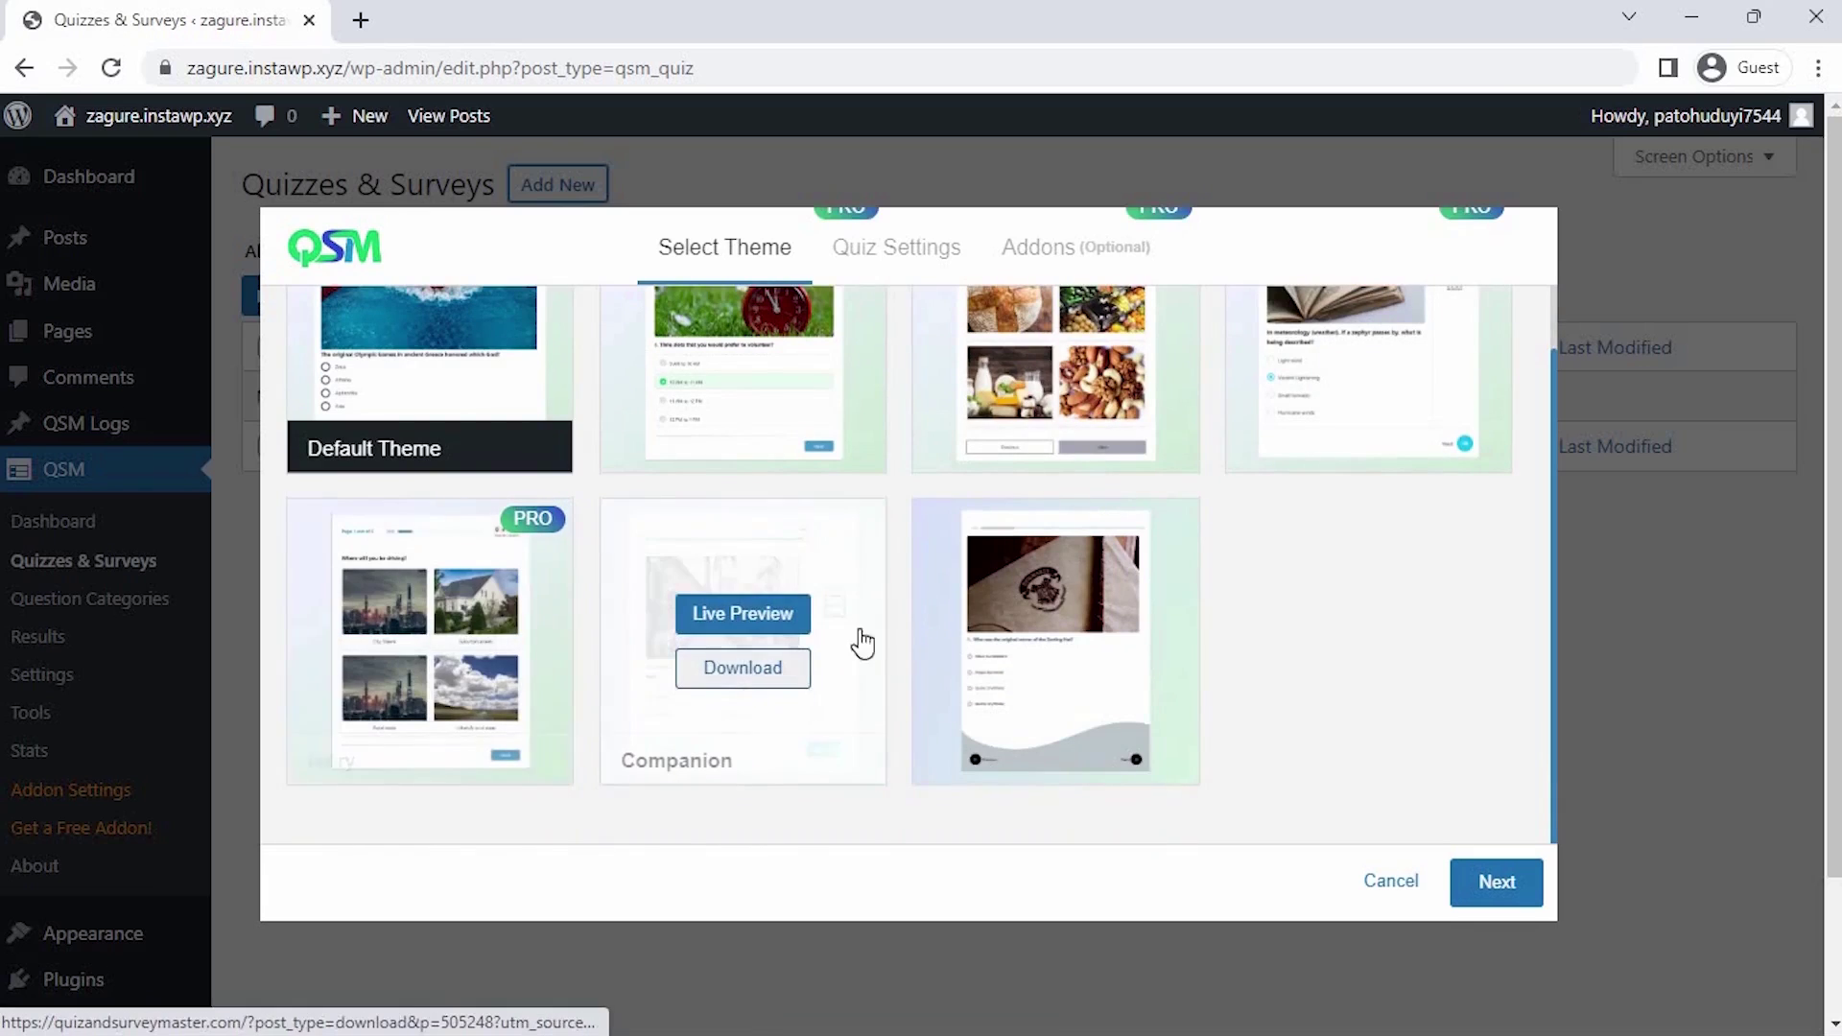
pyautogui.scroll(2, 1031, 662)
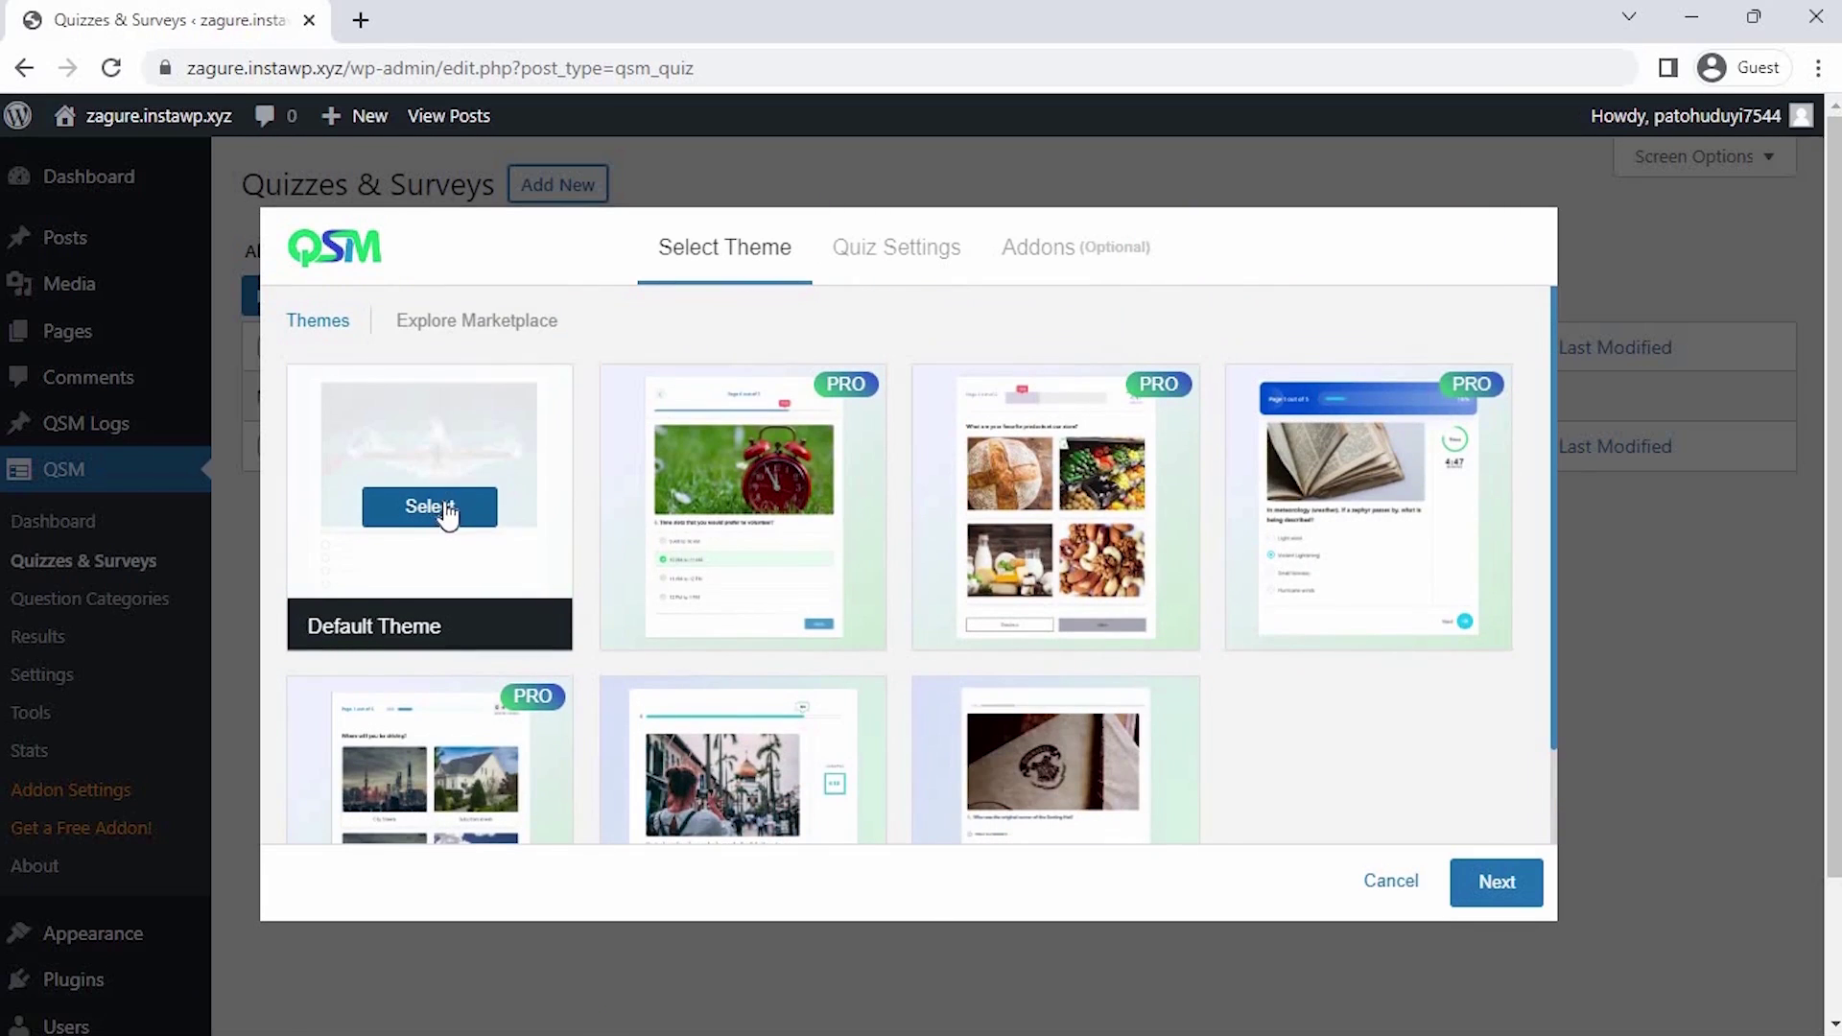
pyautogui.click(478, 513)
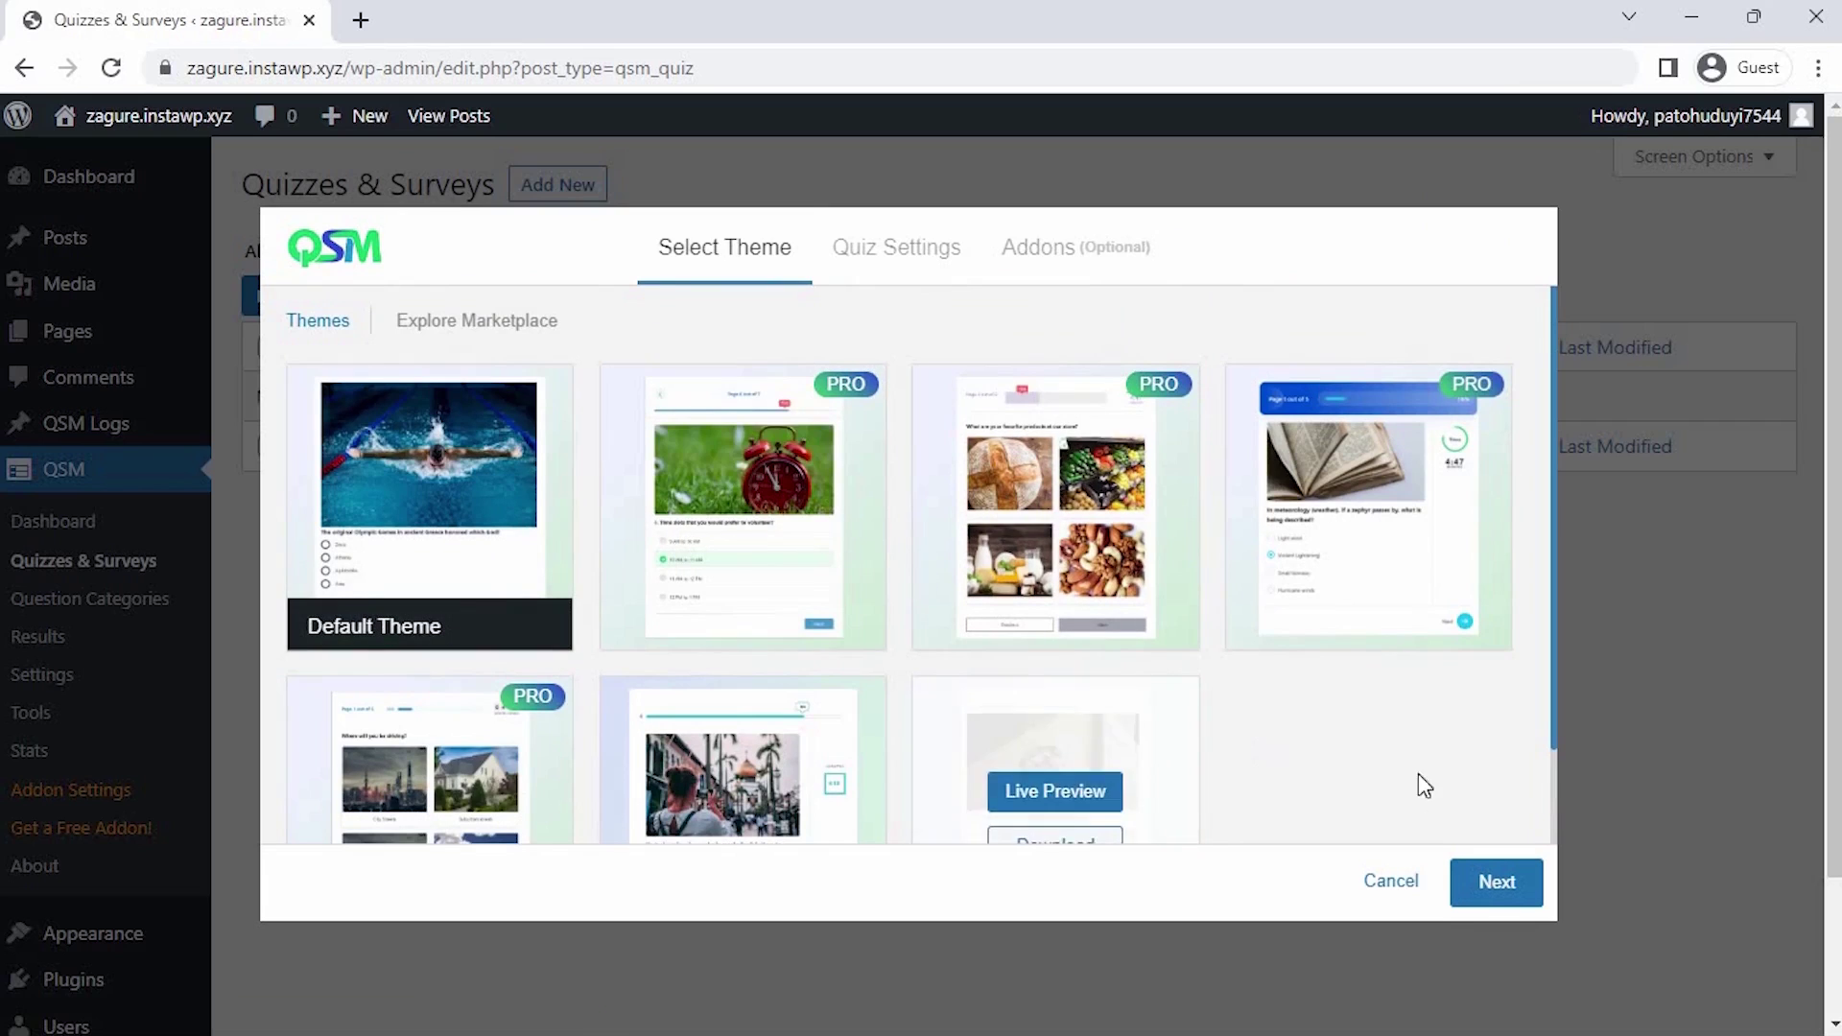
# Name the form 'Salon Evaluation Survey' and set its Form Type to Survey.
pyautogui.click(1495, 890)
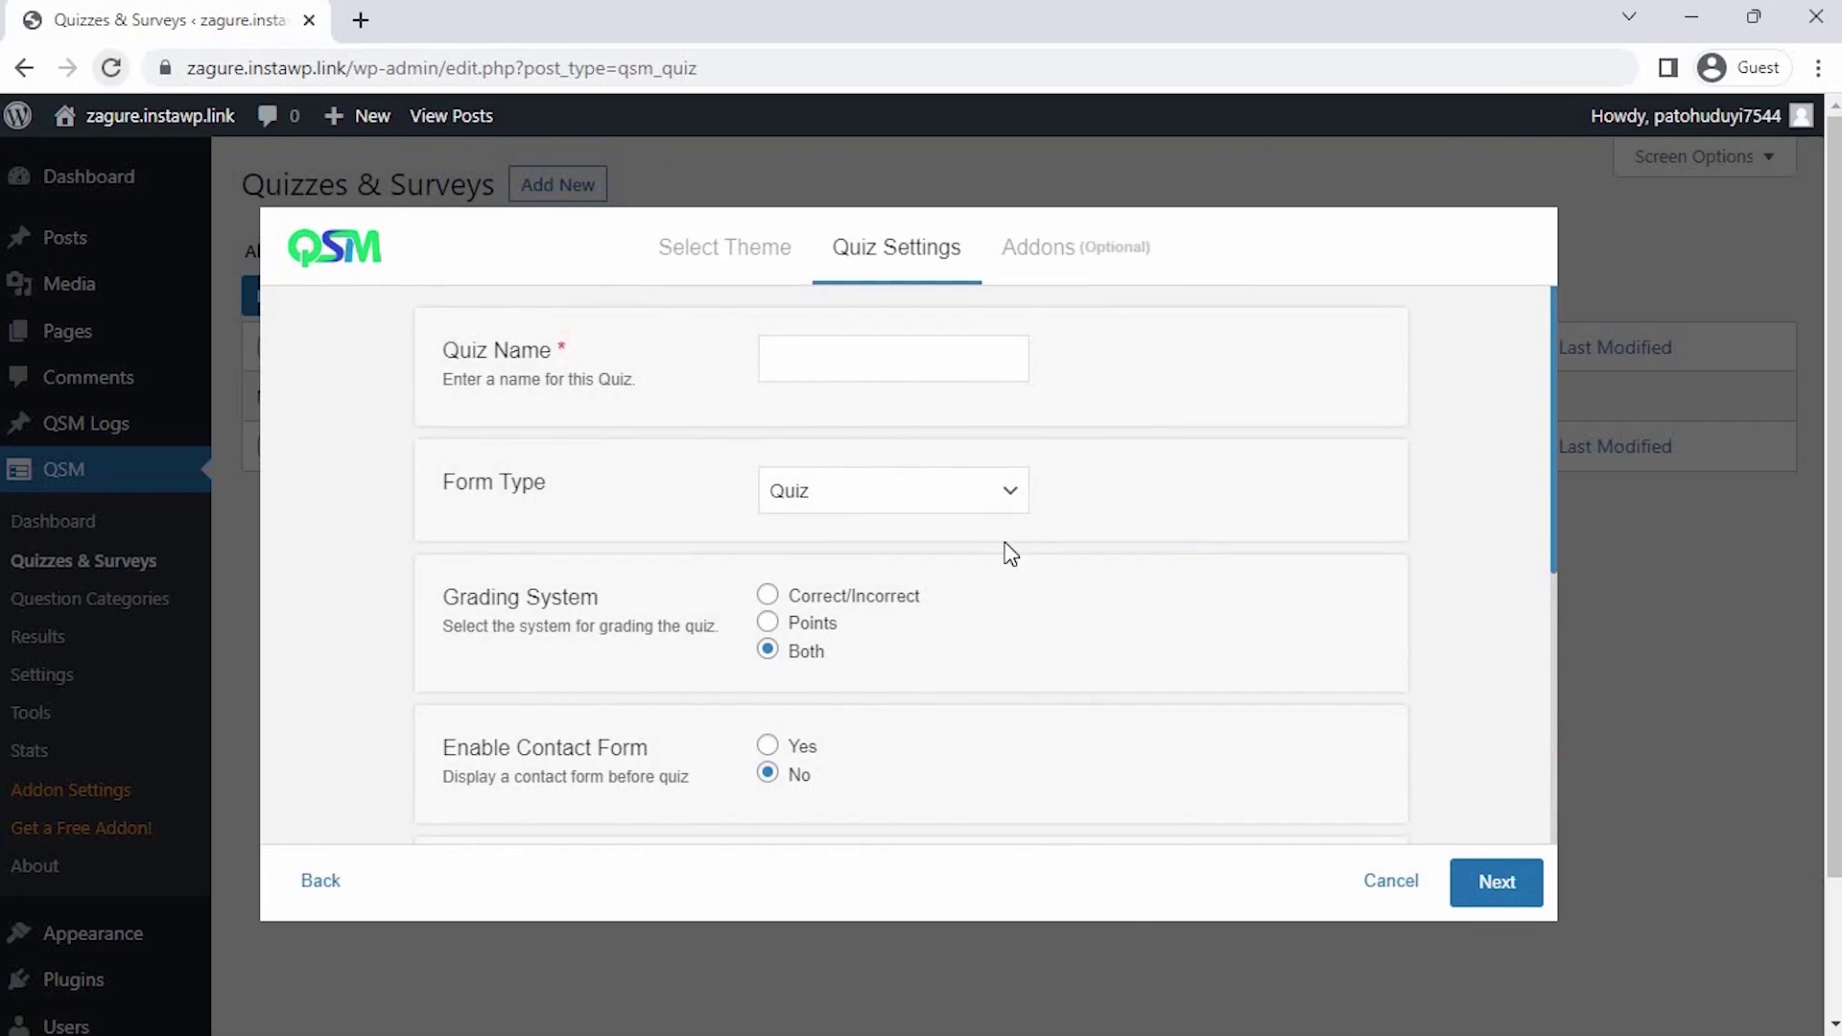
pyautogui.click(795, 369)
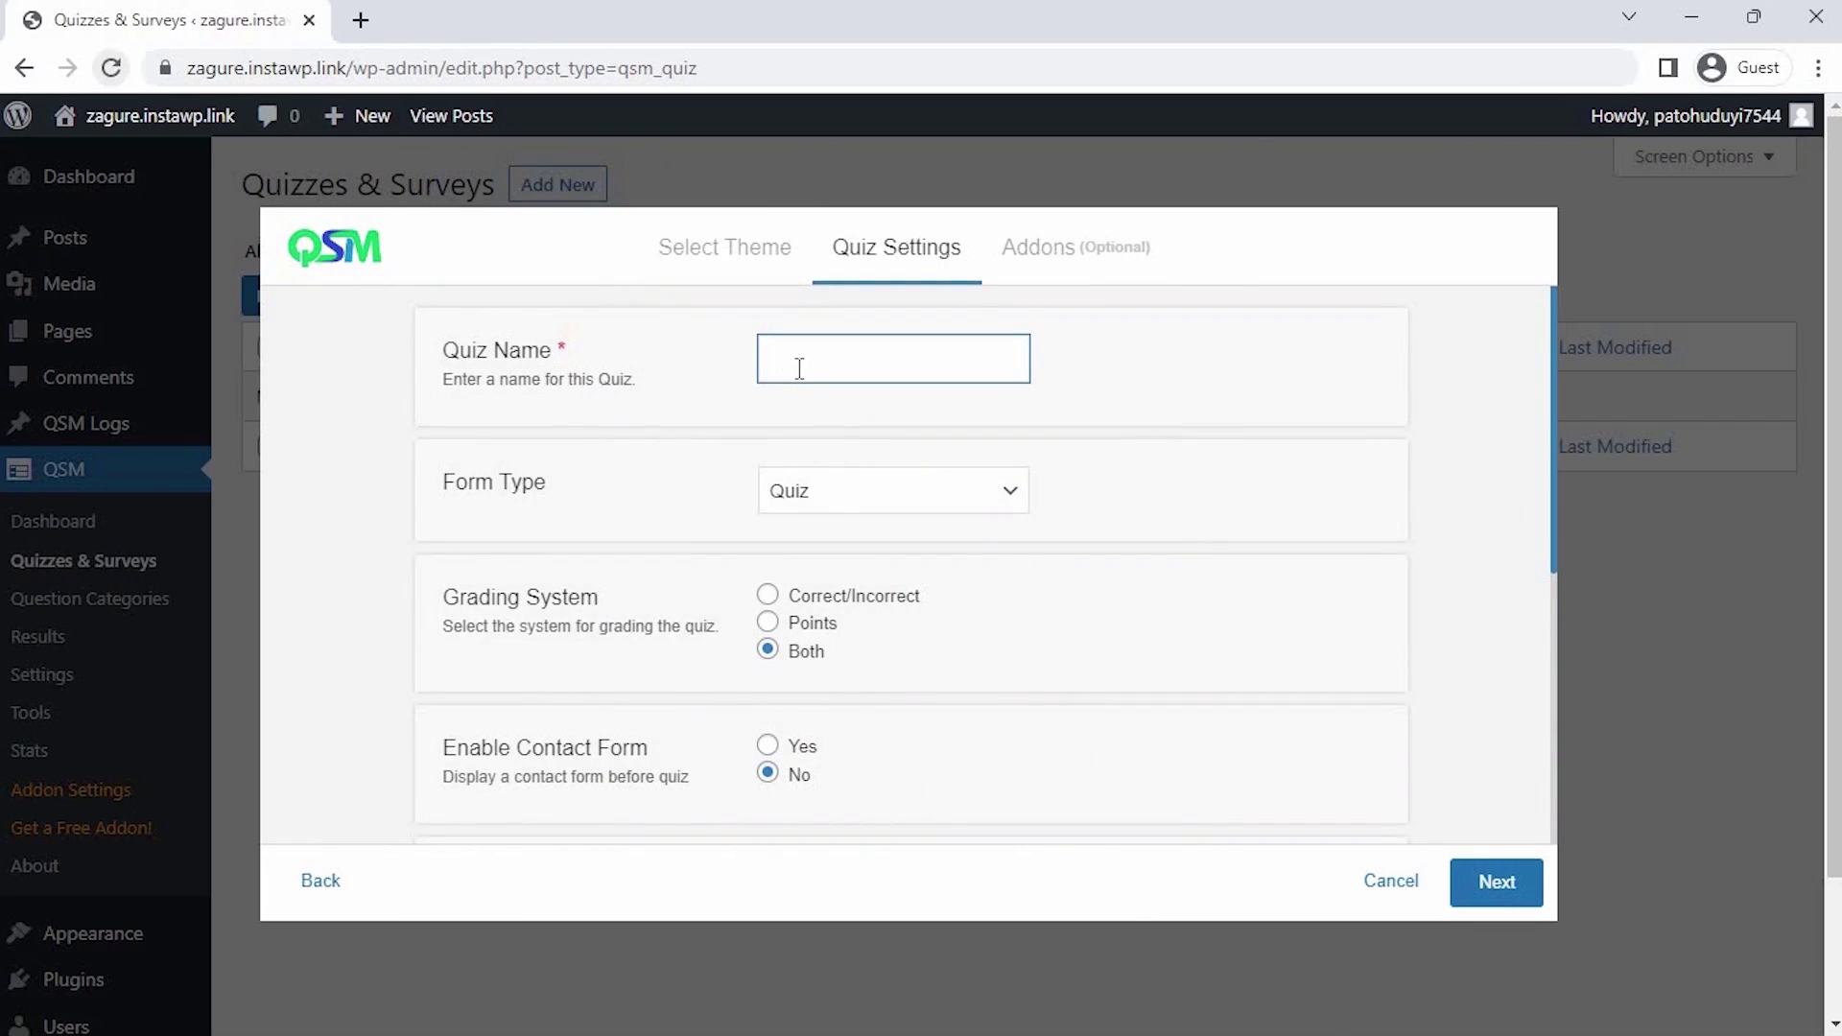
pyautogui.write('Salon Evaluation Survey')
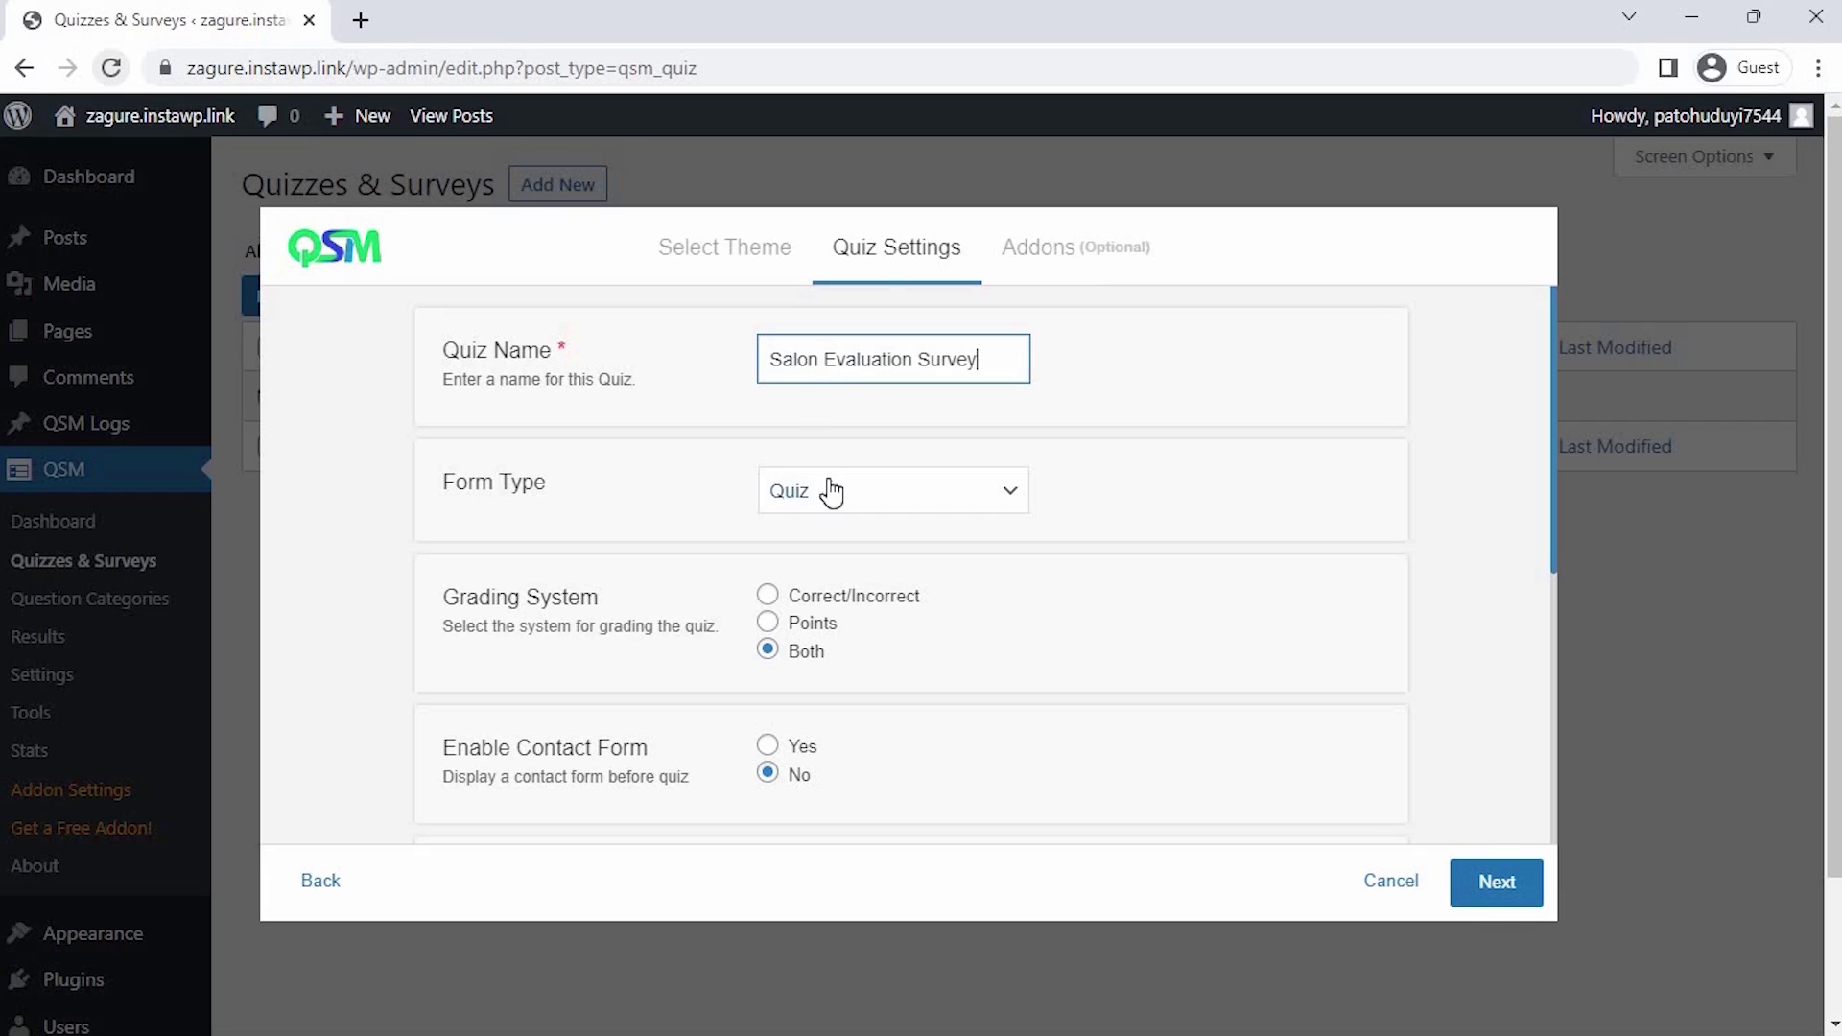
pyautogui.click(831, 491)
pyautogui.click(842, 548)
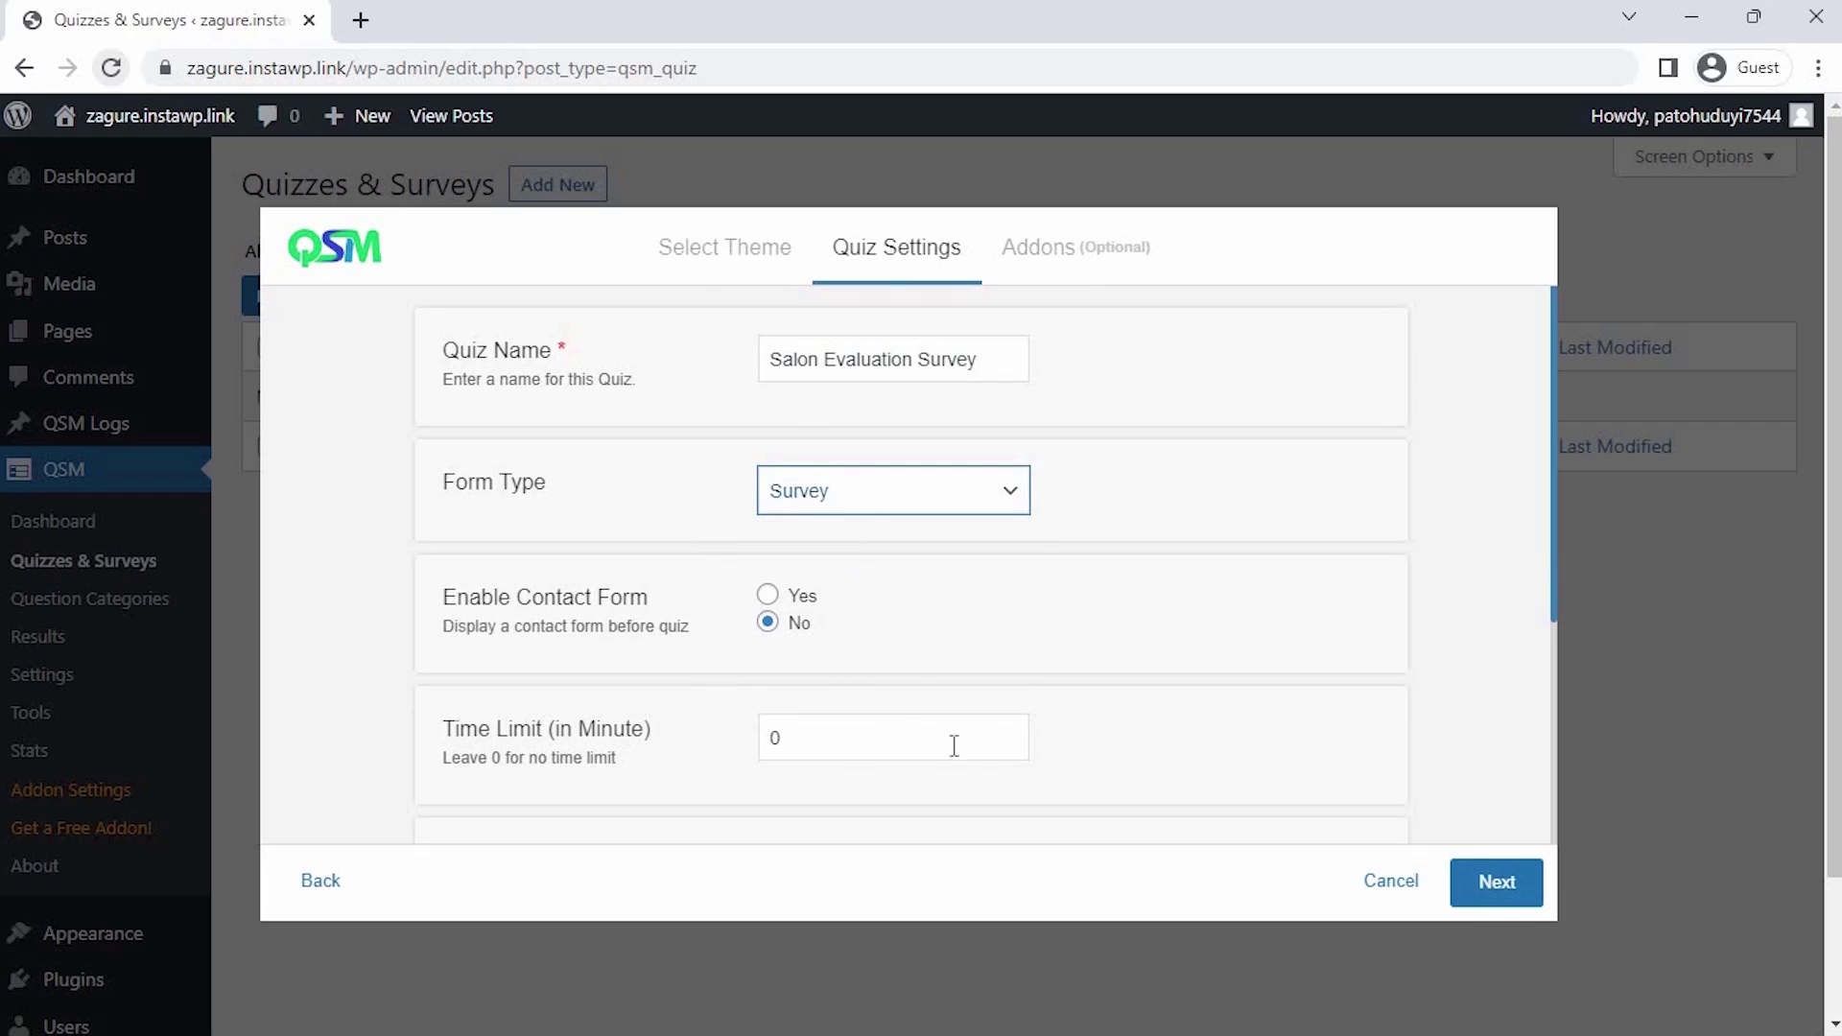
# Leave the time limit at 0 minutes and Require User Login at No.
pyautogui.click(1007, 733)
pyautogui.click(1008, 733)
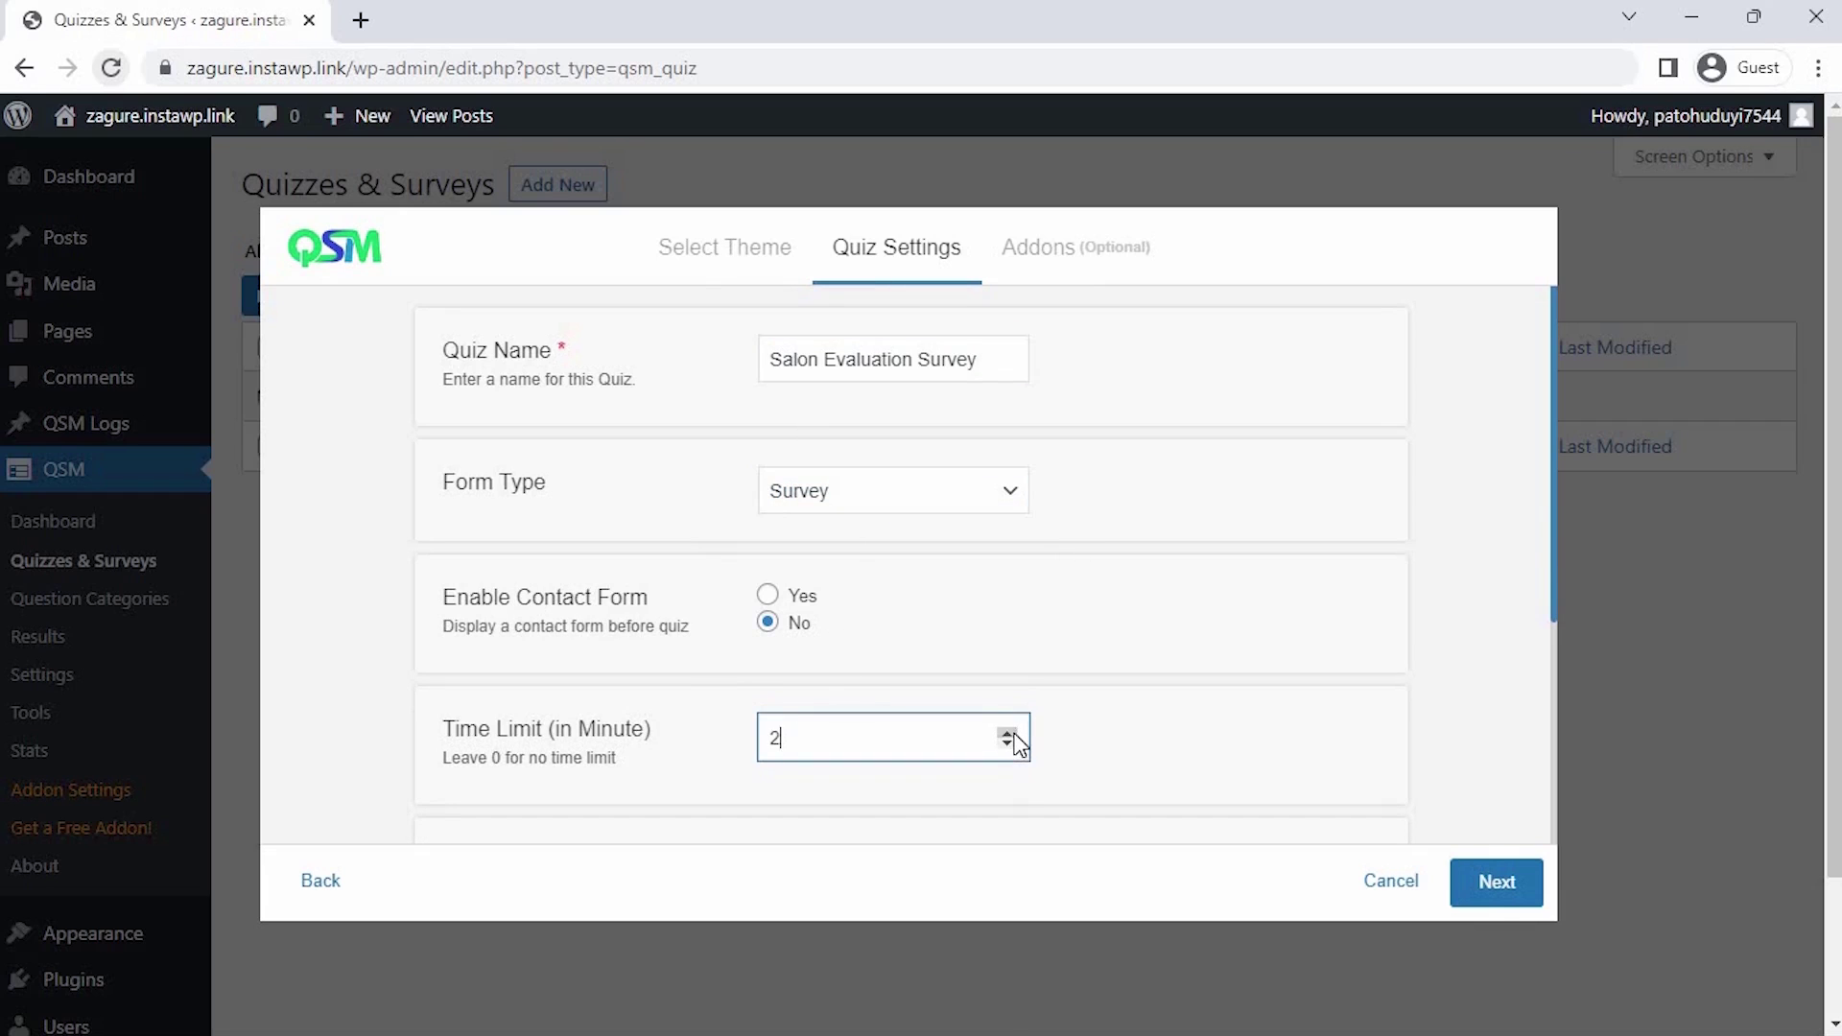
pyautogui.click(1007, 743)
pyautogui.click(1007, 744)
pyautogui.scroll(-2, 1016, 750)
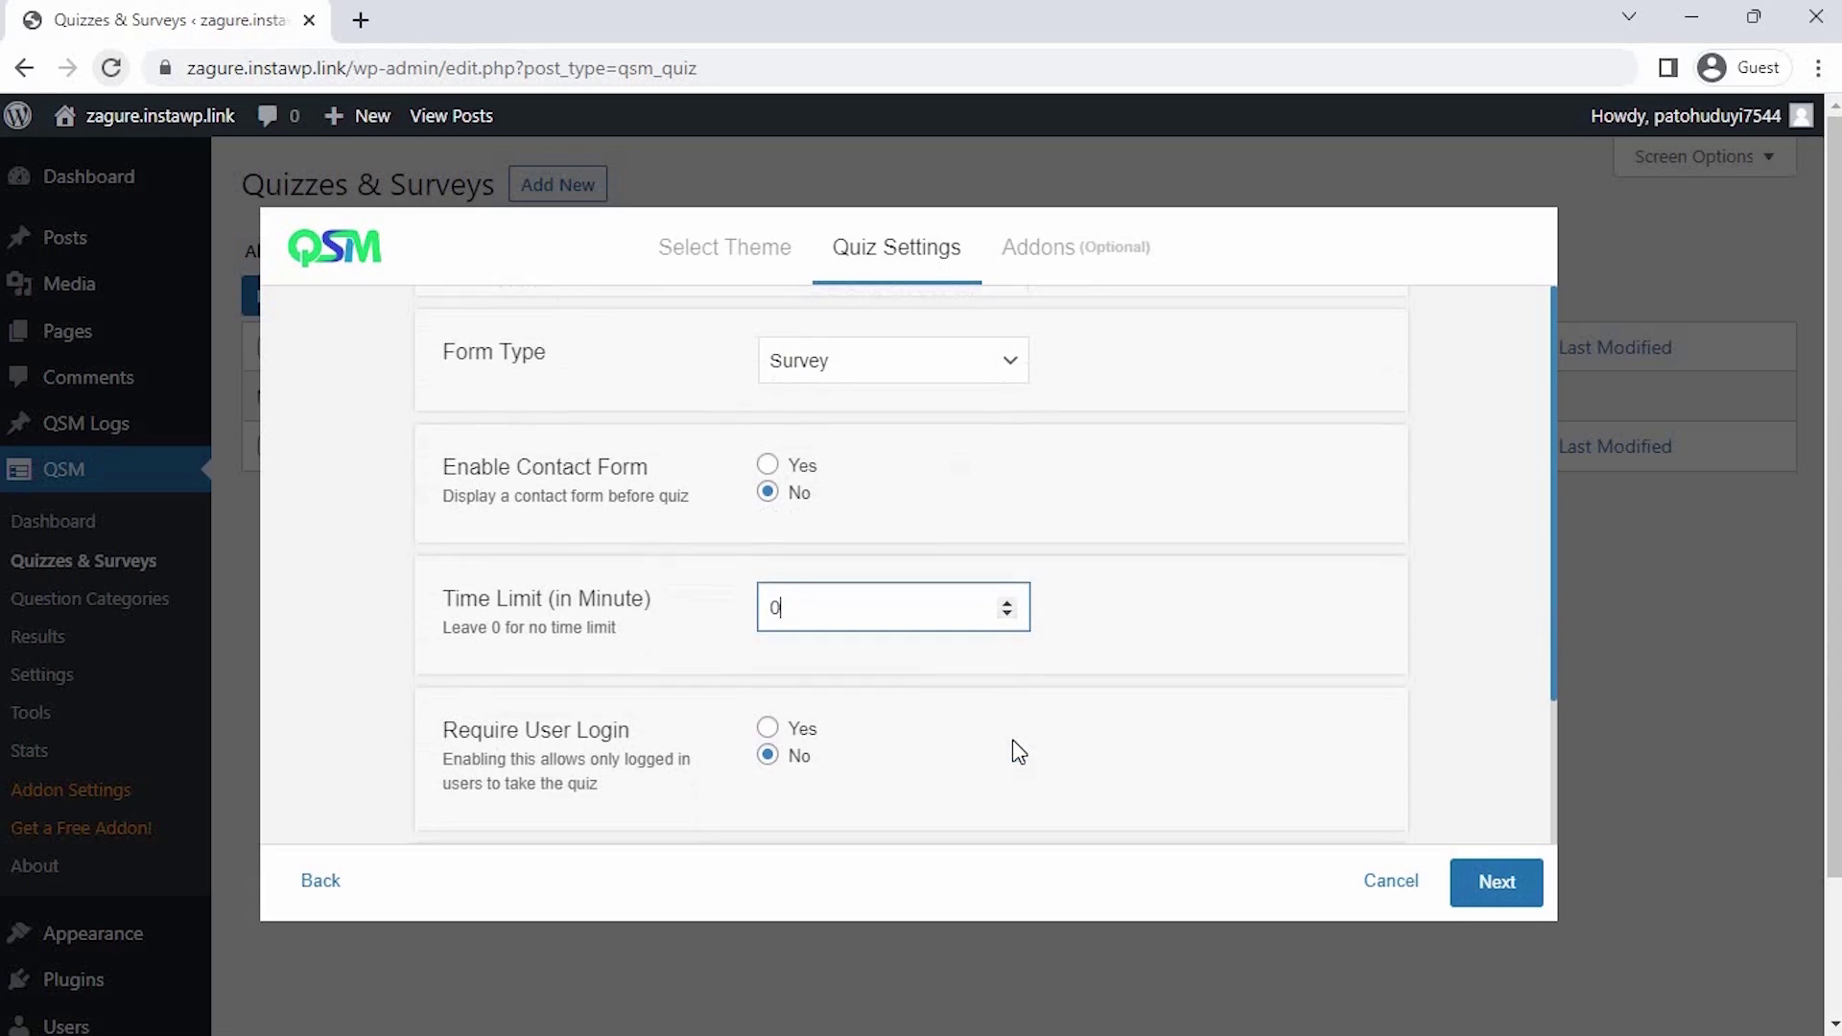
pyautogui.click(802, 730)
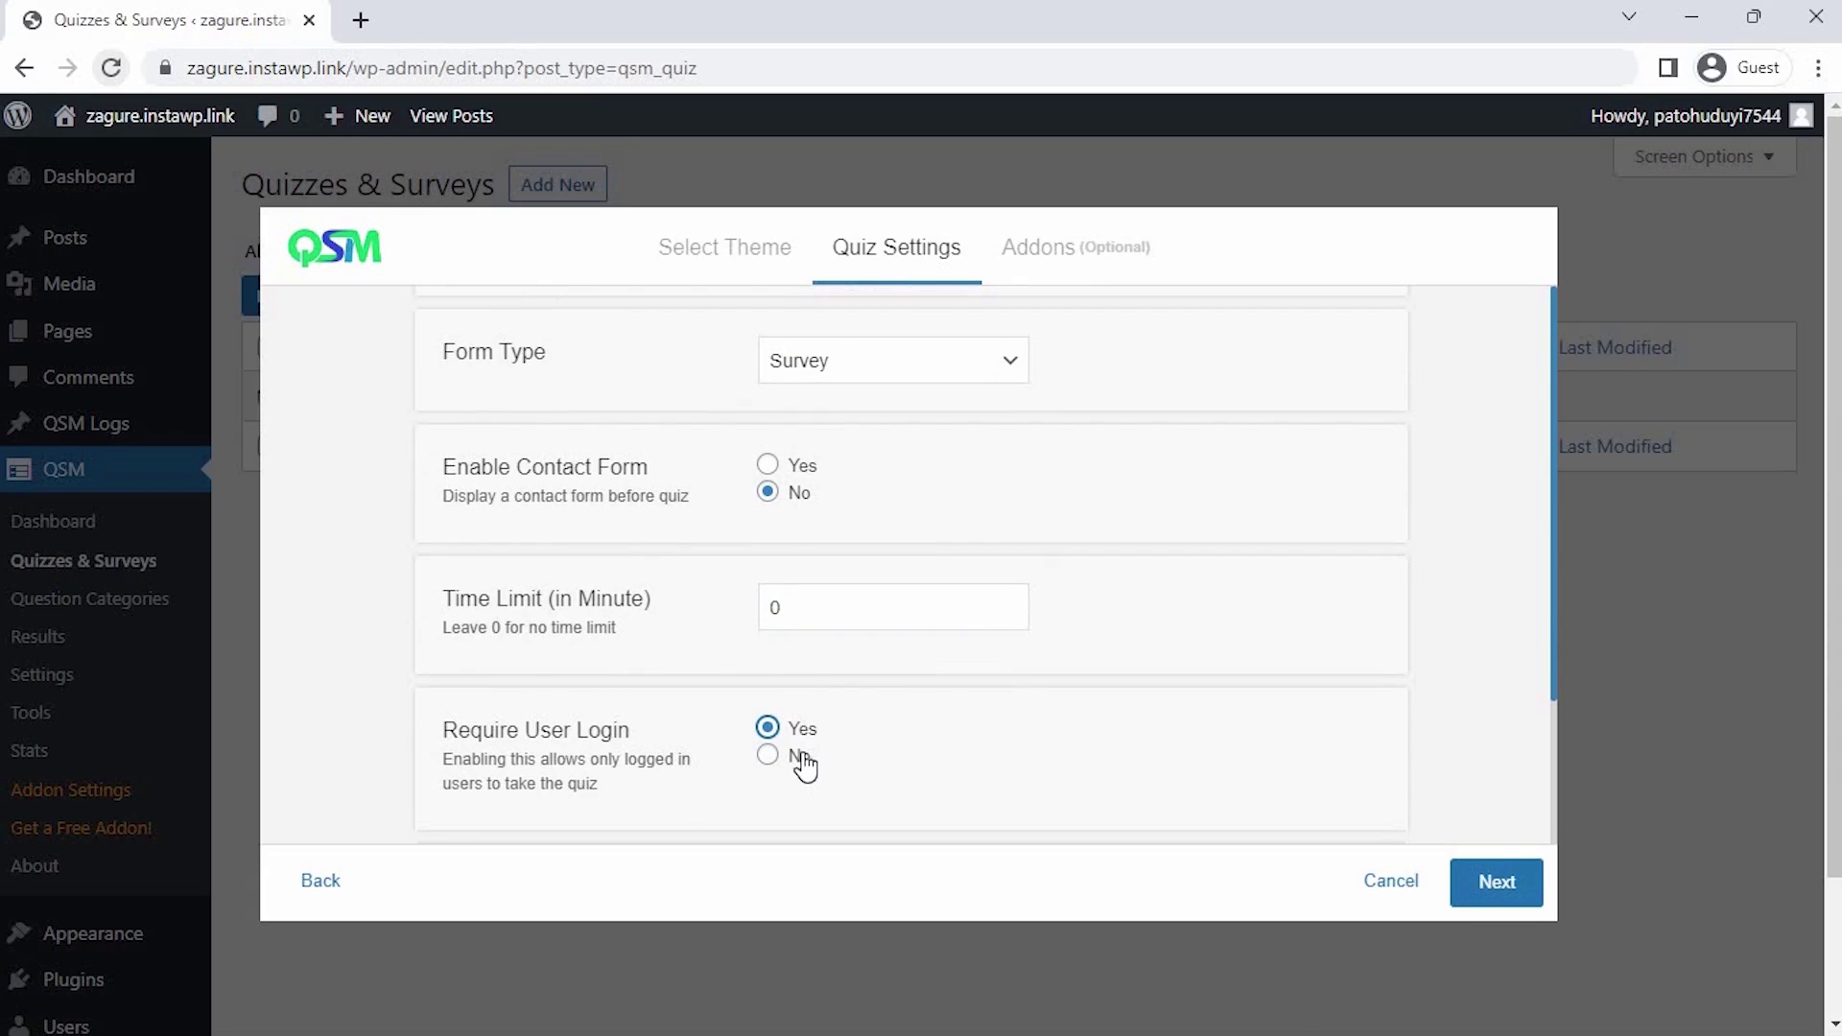
pyautogui.click(804, 763)
pyautogui.scroll(1, 889, 791)
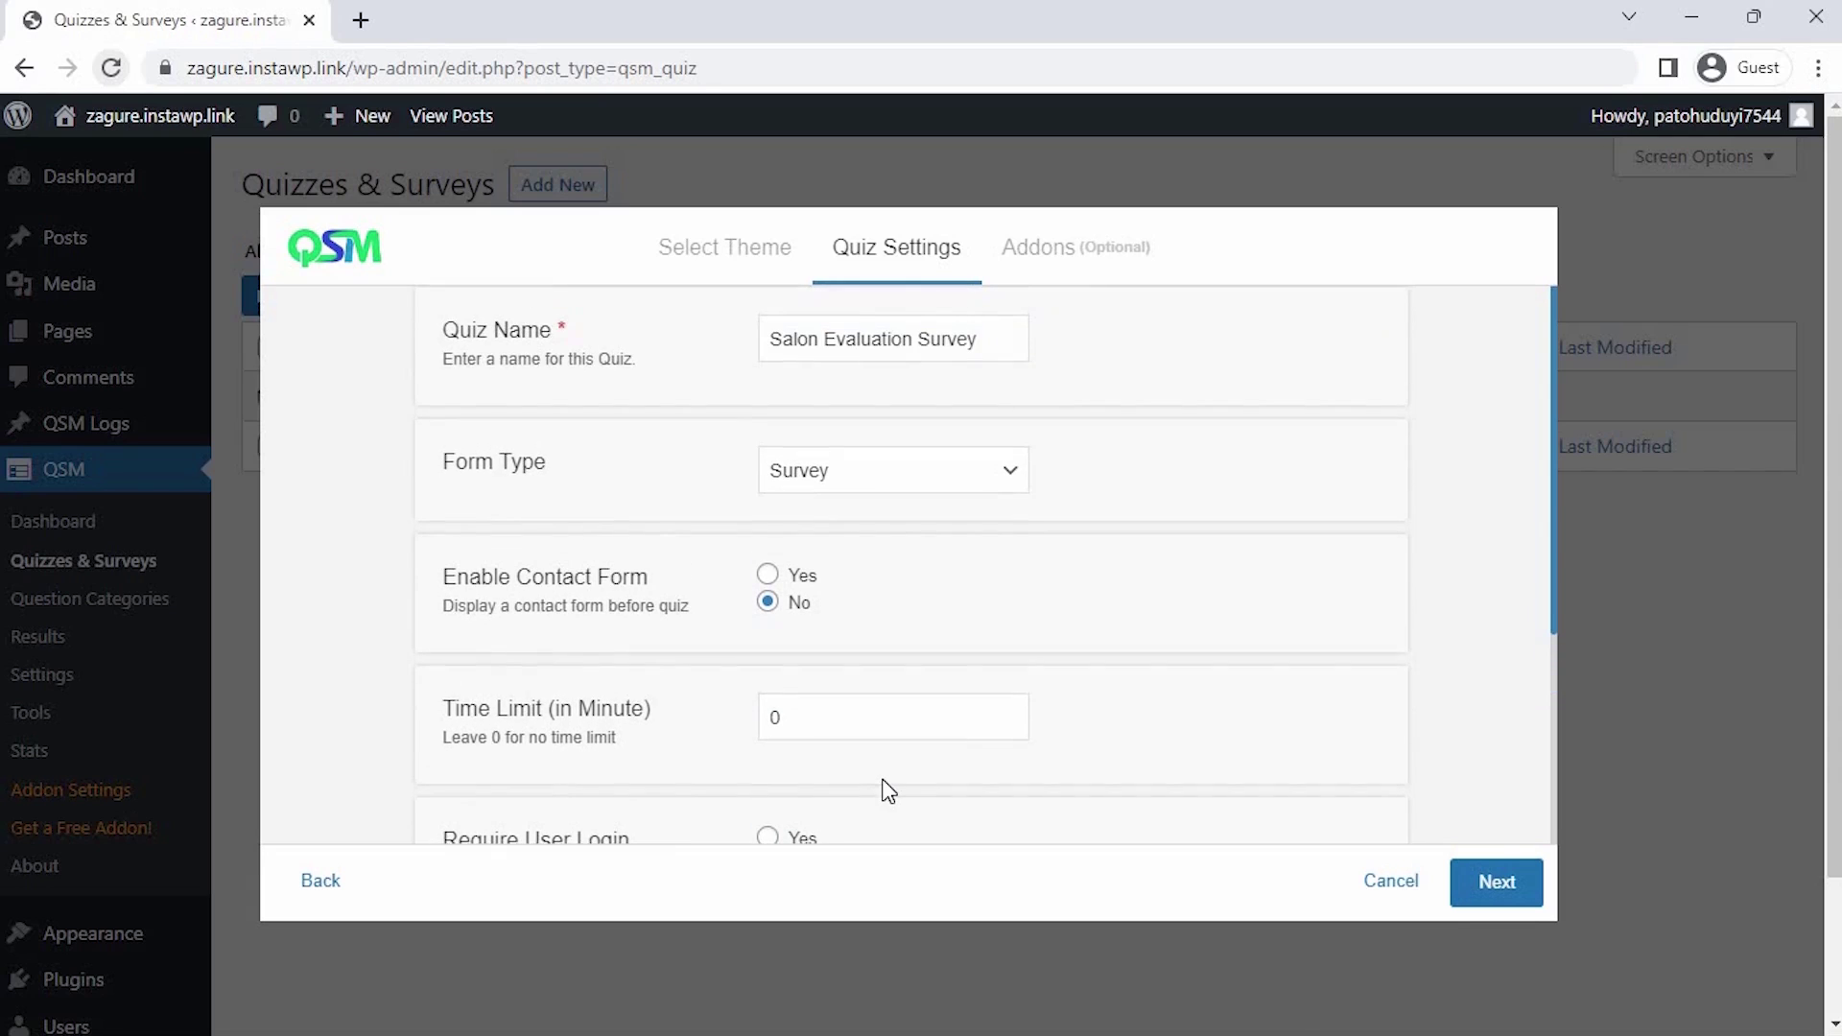
# Pass the Addons step without adding any and create the survey.
pyautogui.click(1492, 887)
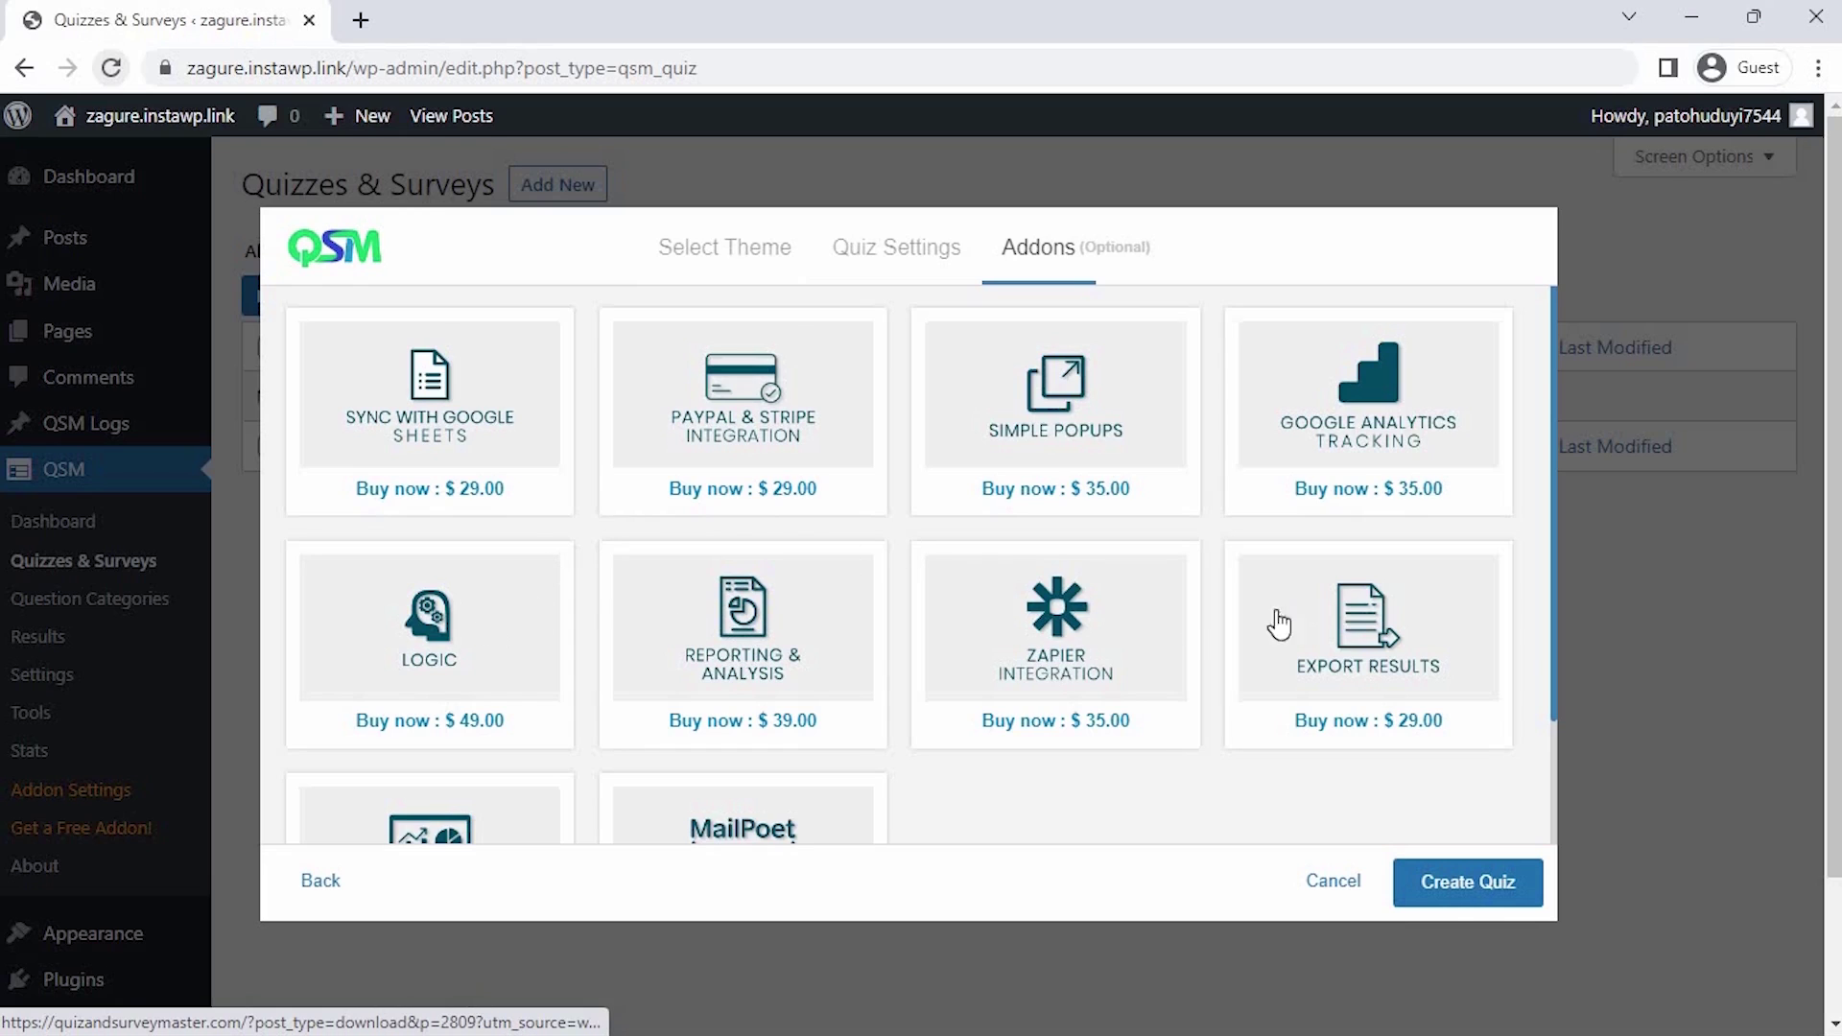
pyautogui.scroll(-3, 1353, 649)
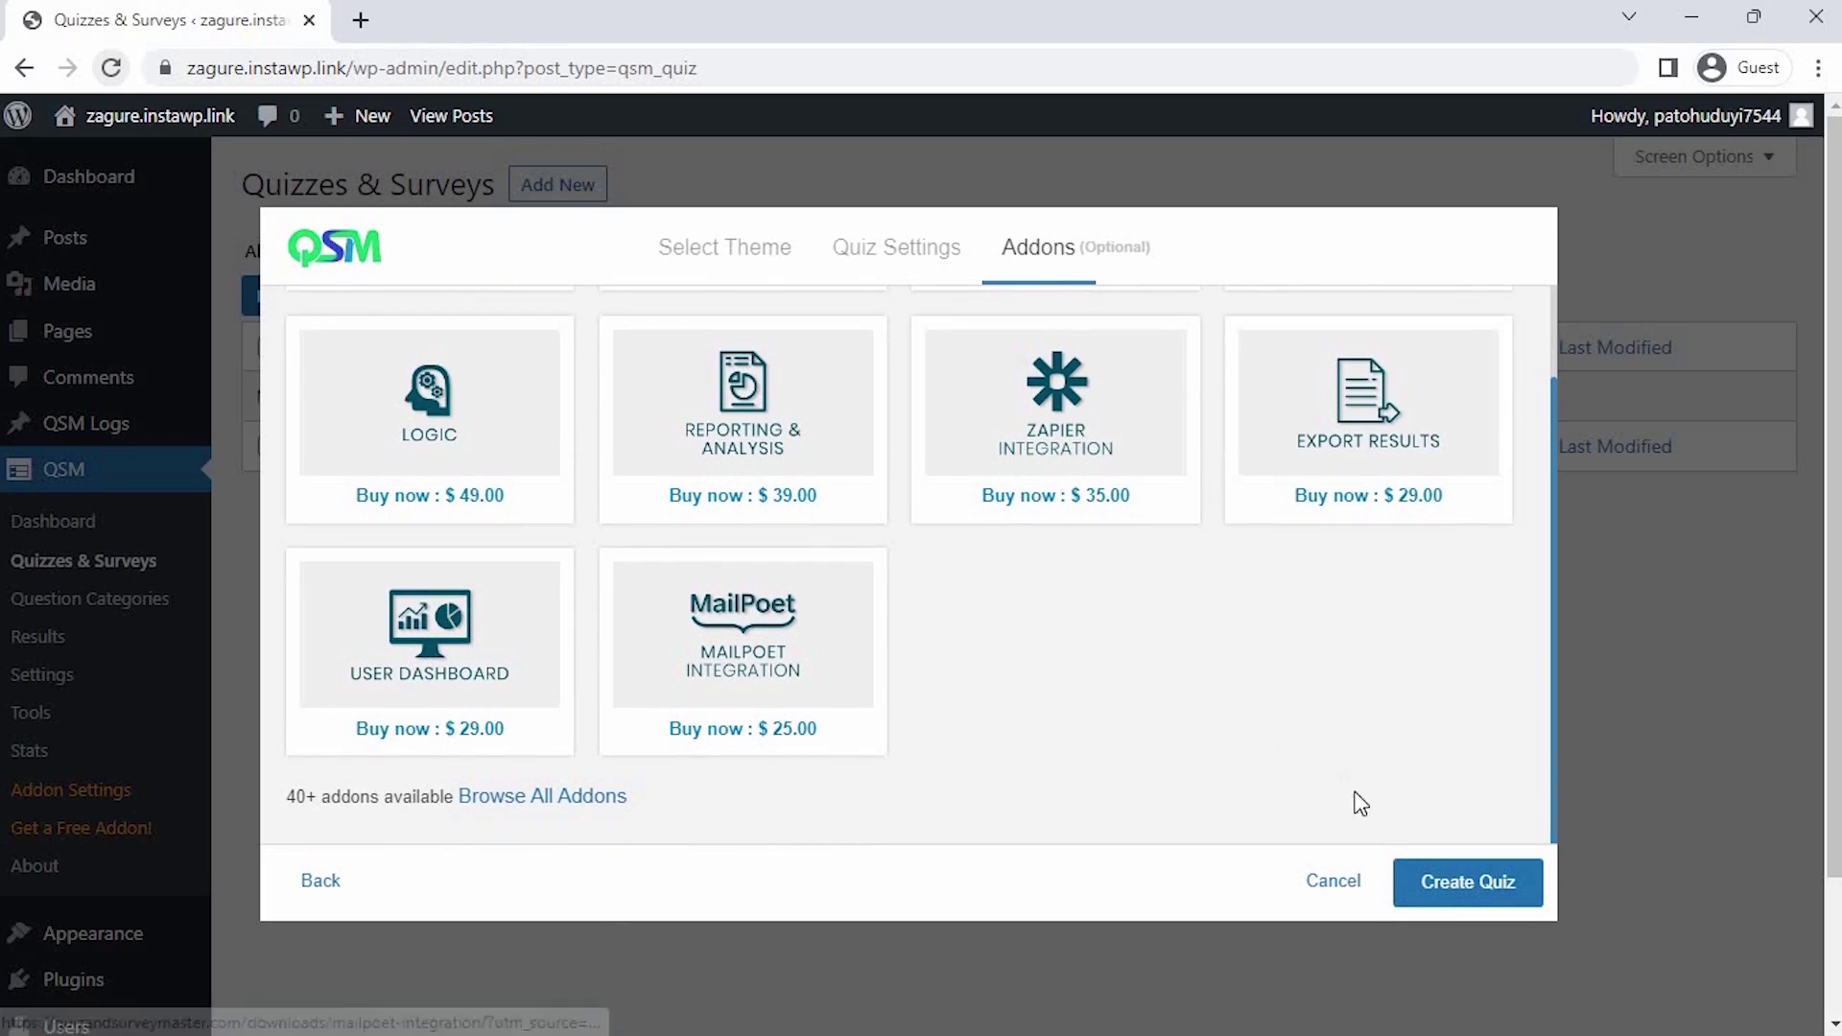
pyautogui.click(1439, 881)
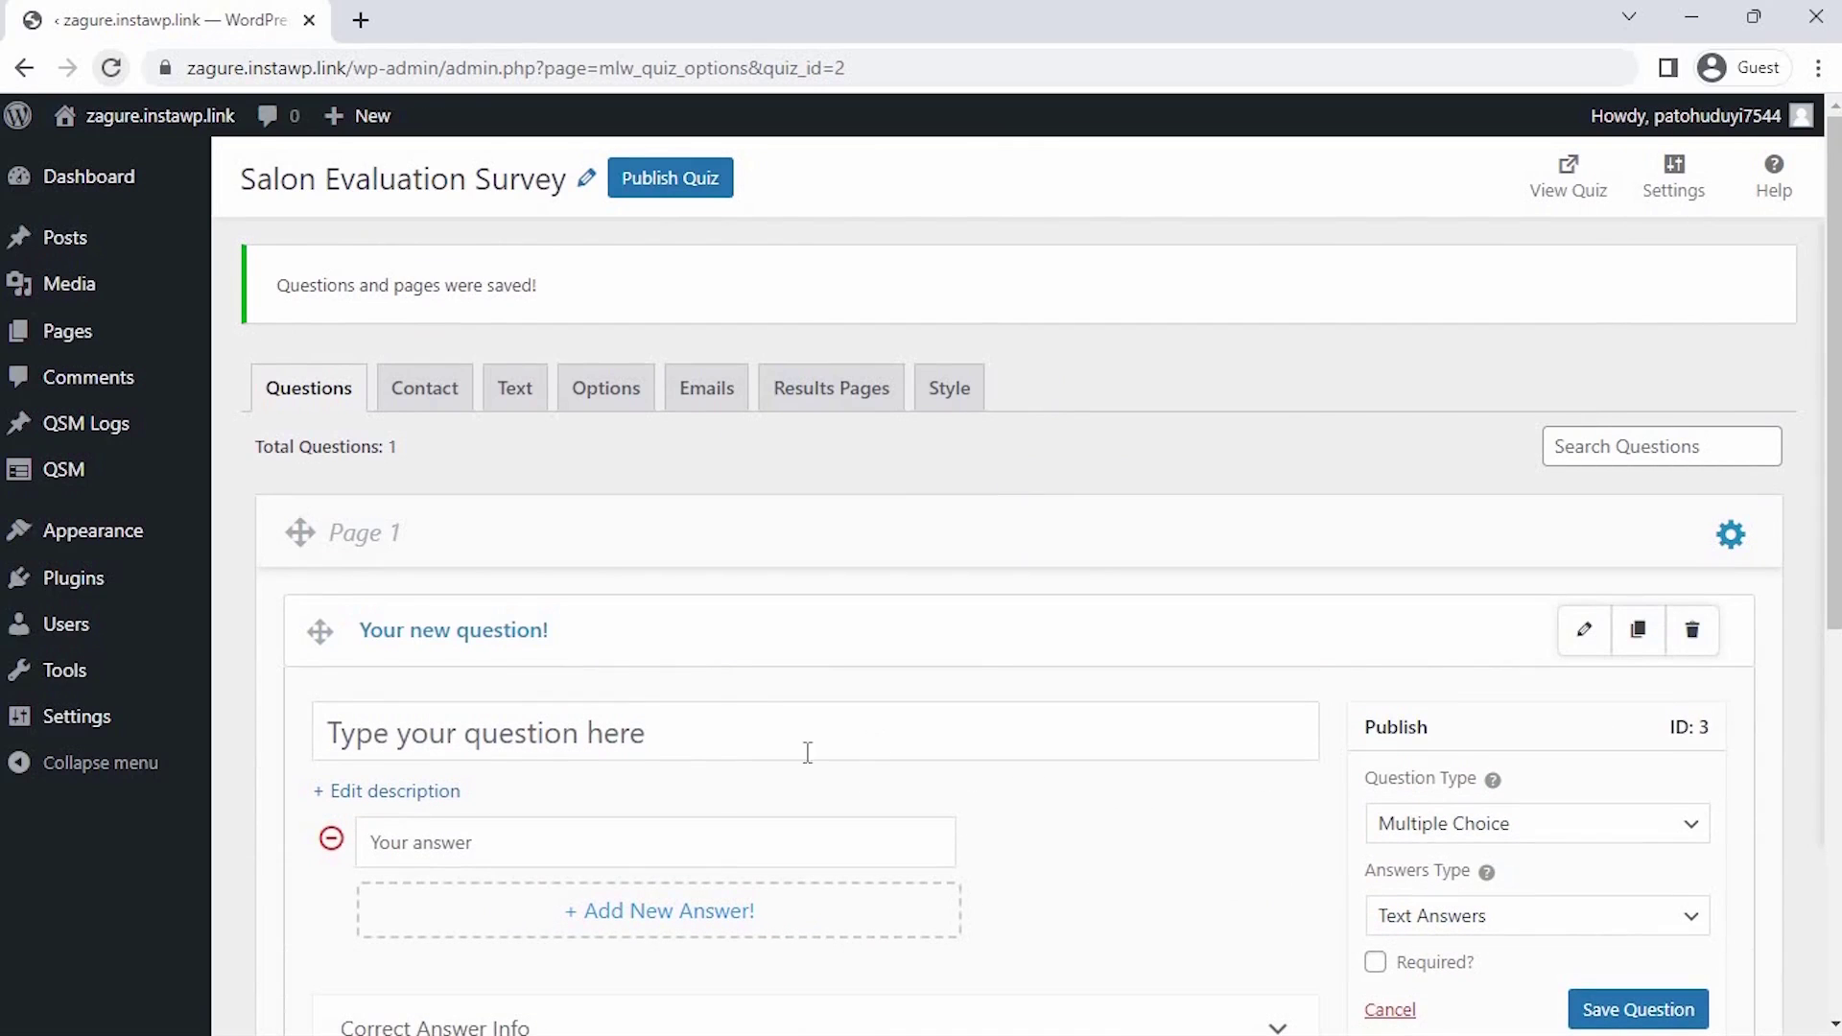
# Enter the first question text 'Your Sex ?' and keep Multiple Choice as its type.
pyautogui.click(629, 712)
pyautogui.write('You')
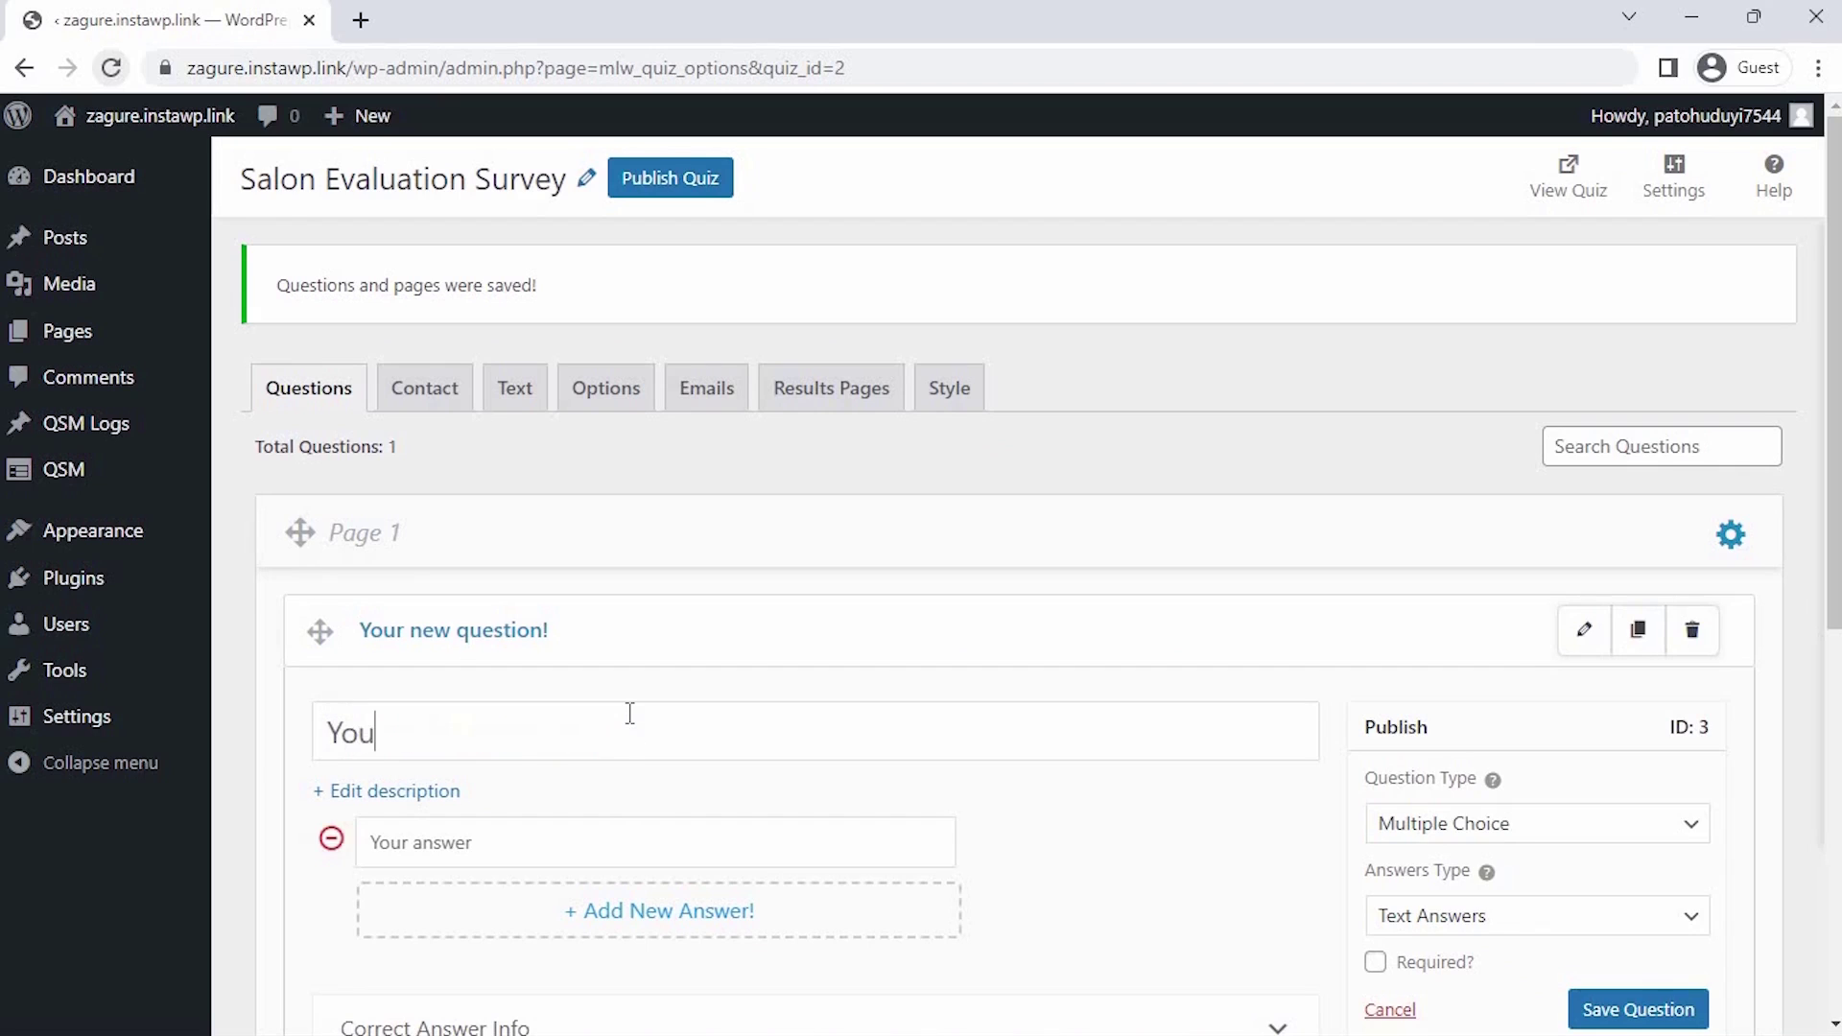
pyautogui.write('r Sex ?')
pyautogui.scroll(-3, 1368, 867)
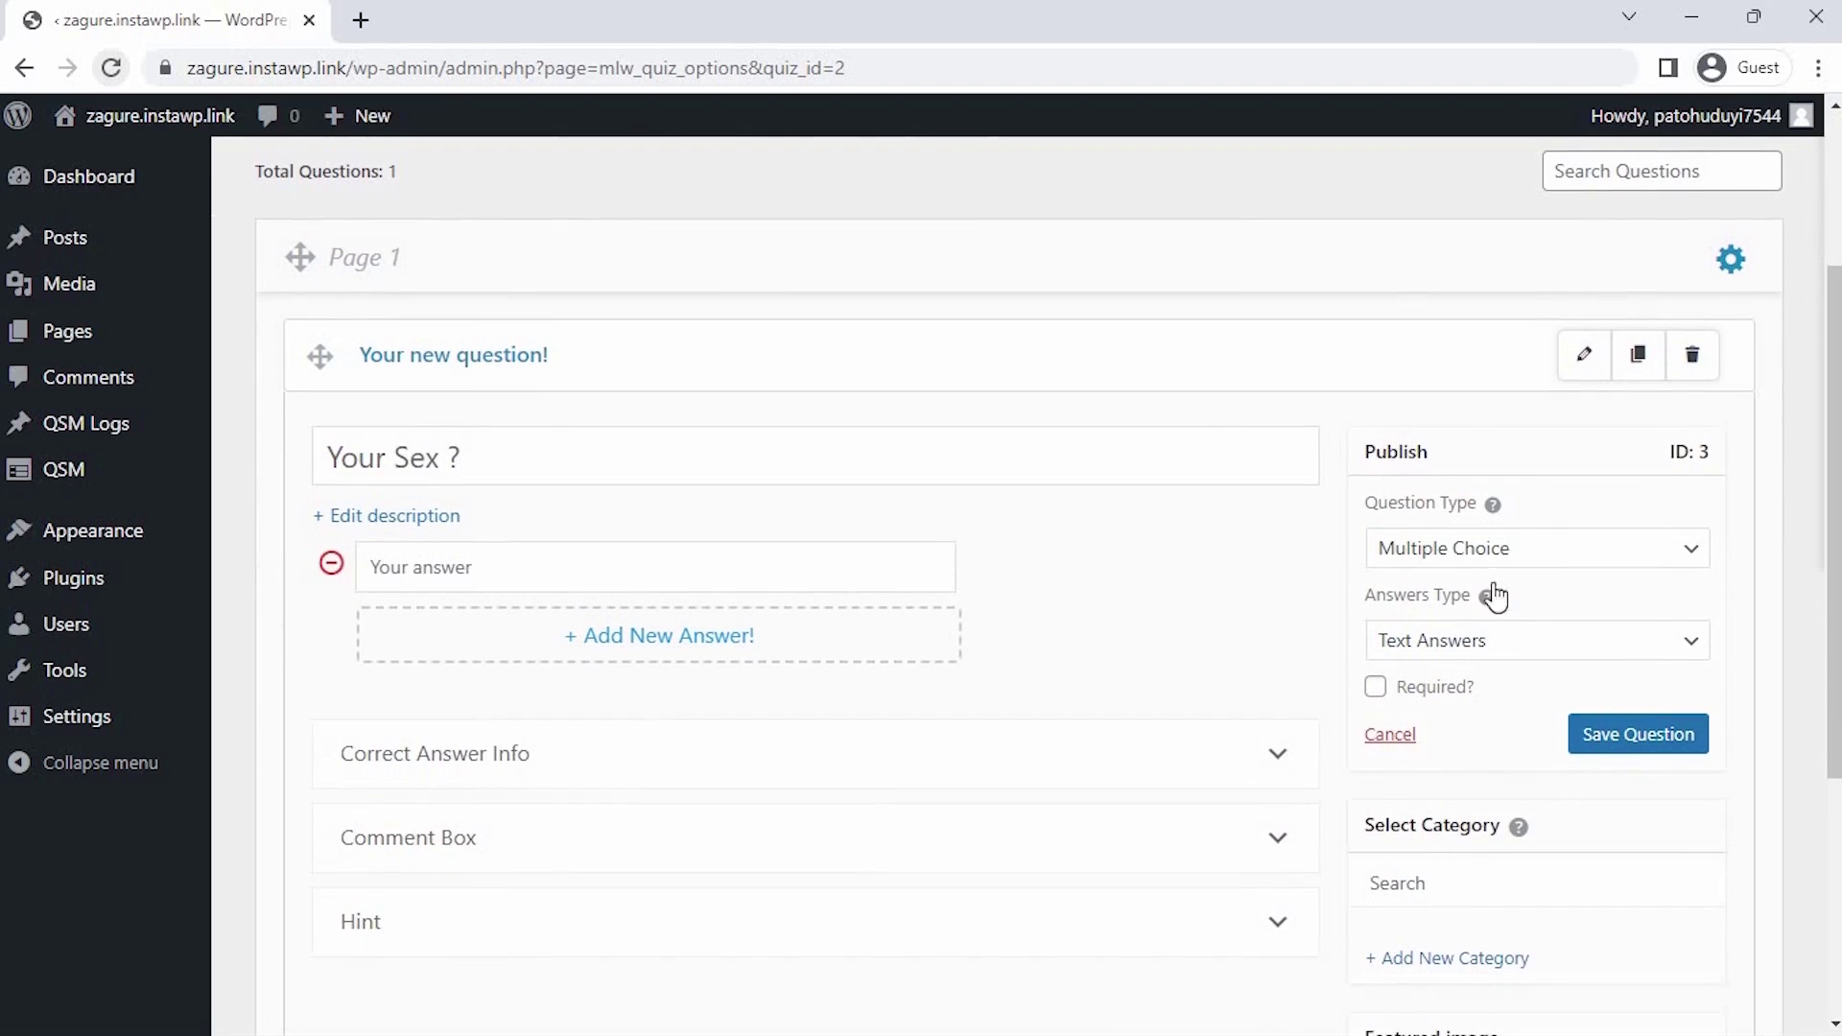
pyautogui.click(1533, 544)
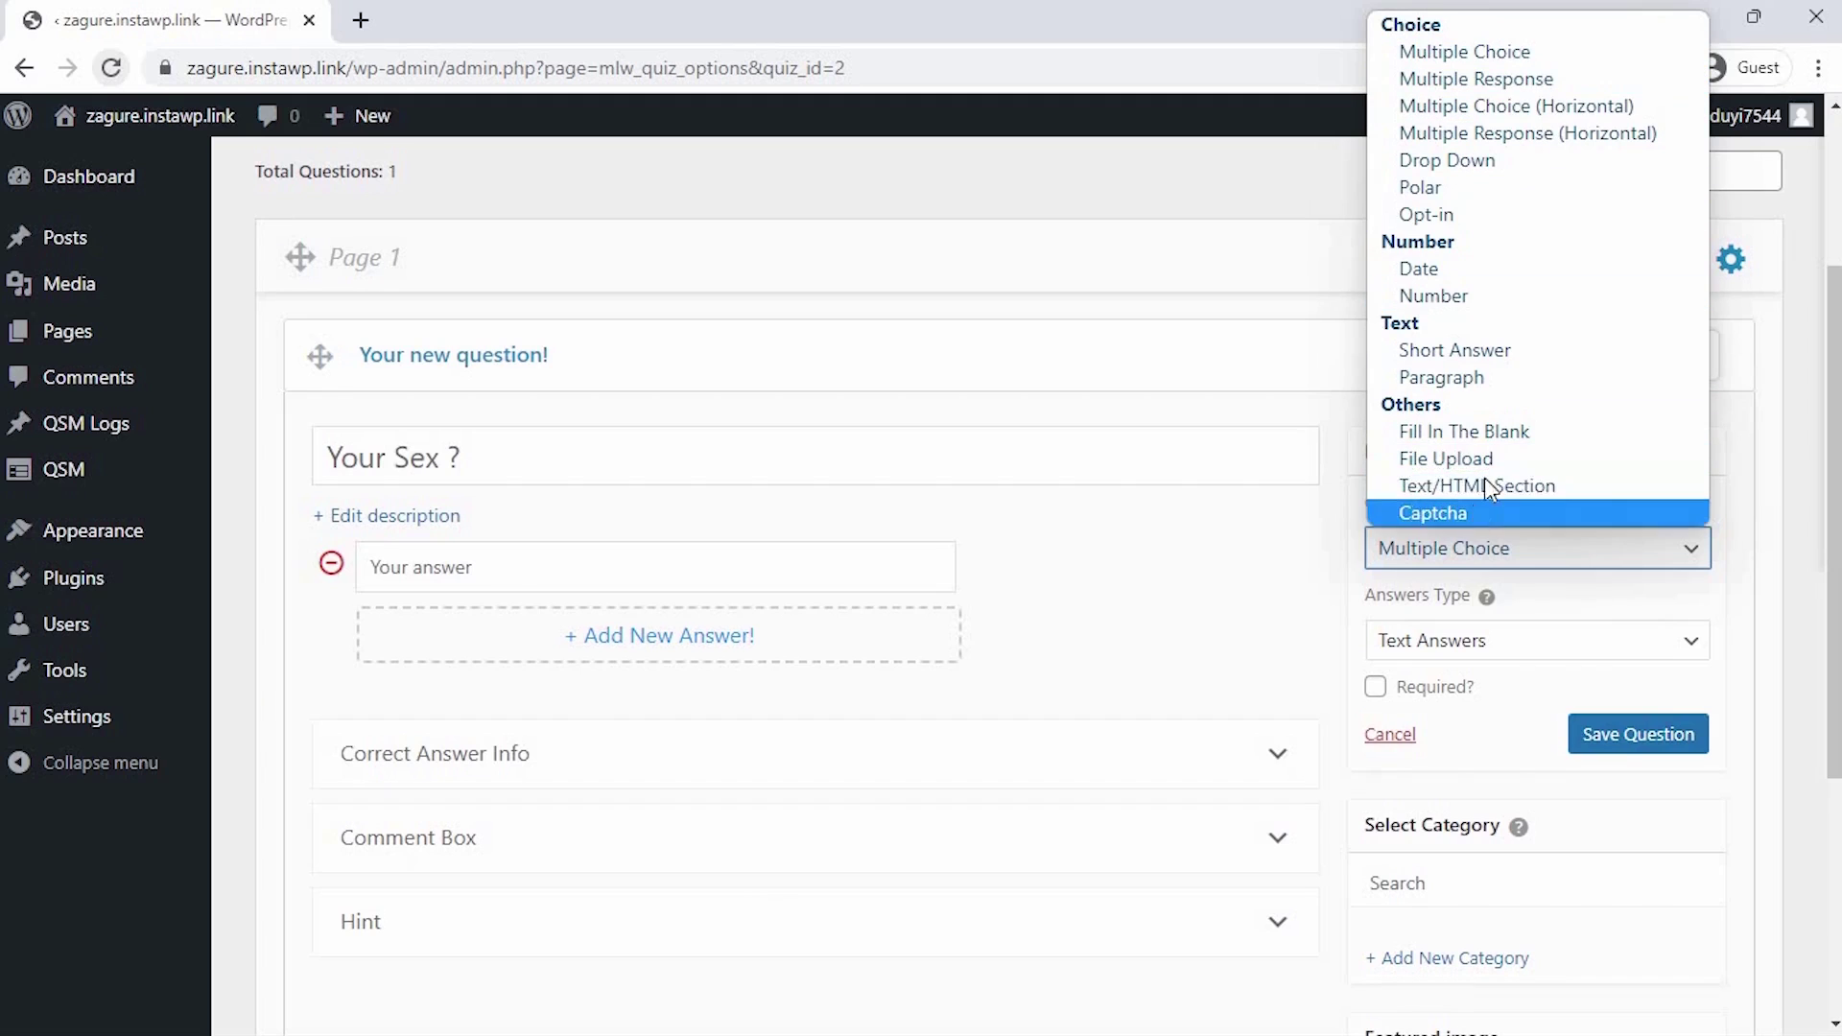
pyautogui.click(1565, 51)
# Add answers Male, Female and Other, leave it not required, and save the question.
pyautogui.click(609, 573)
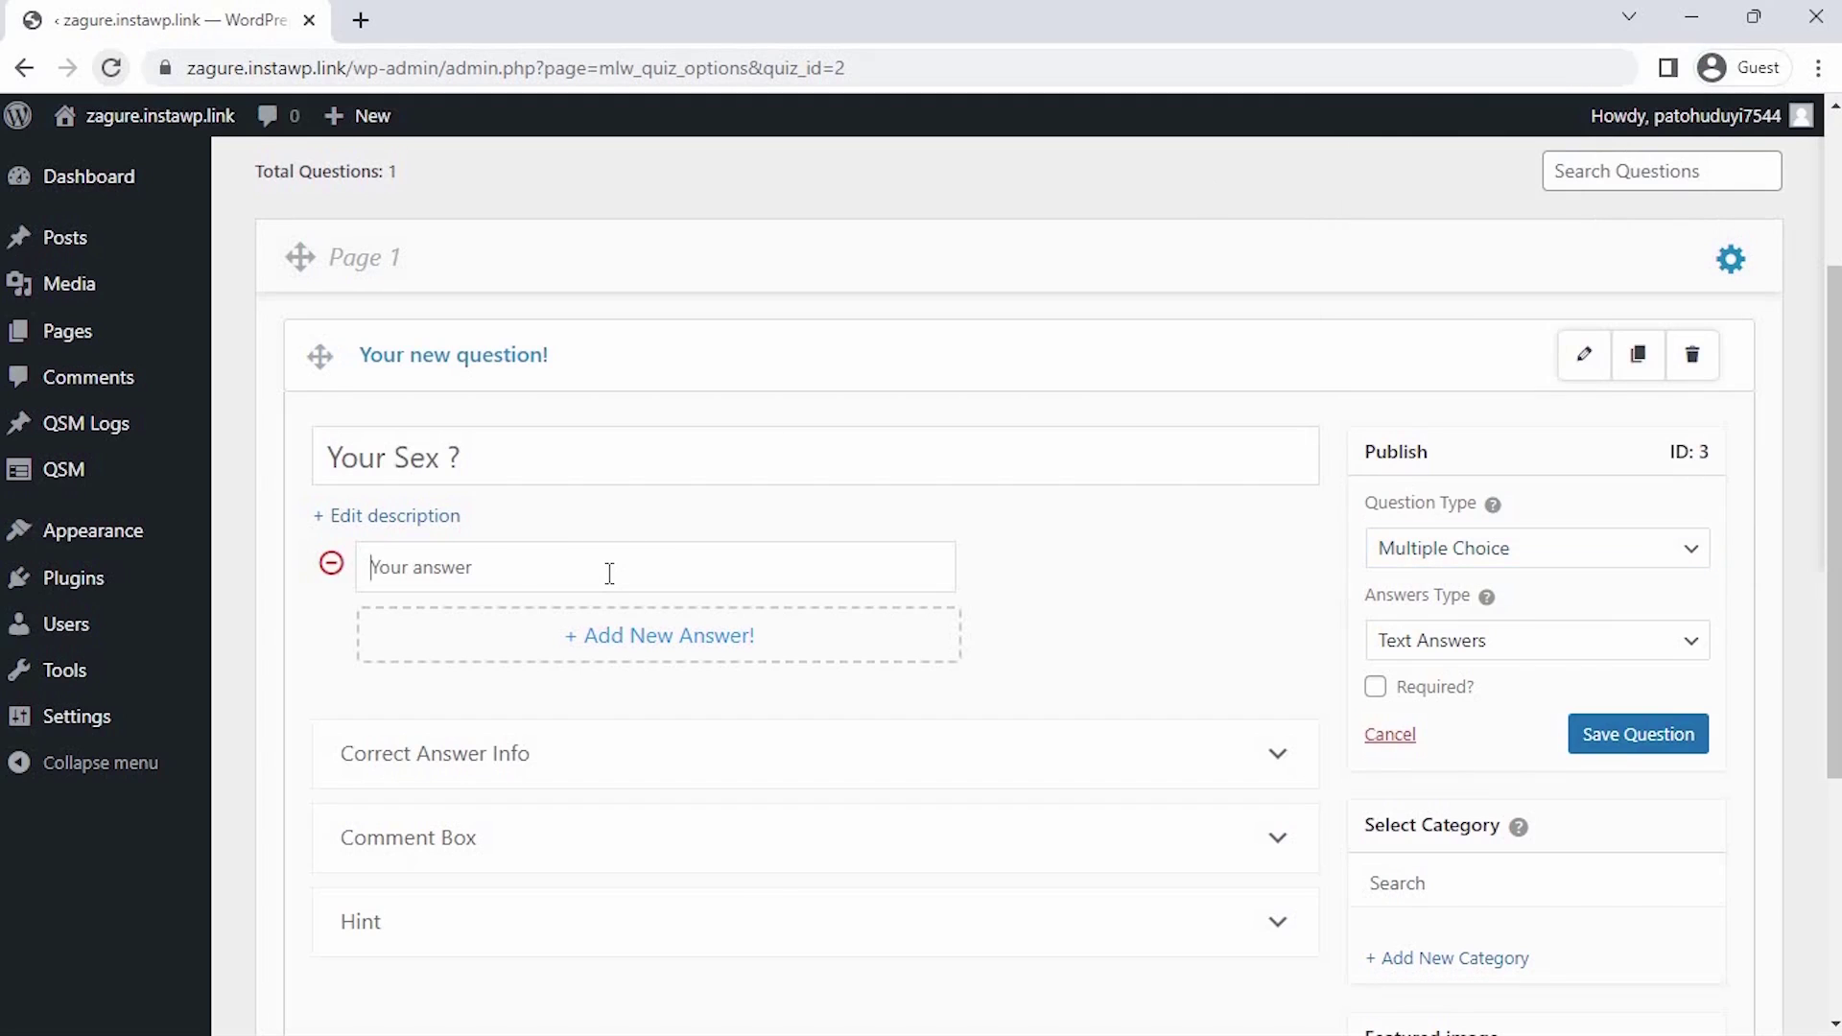
pyautogui.write('Male')
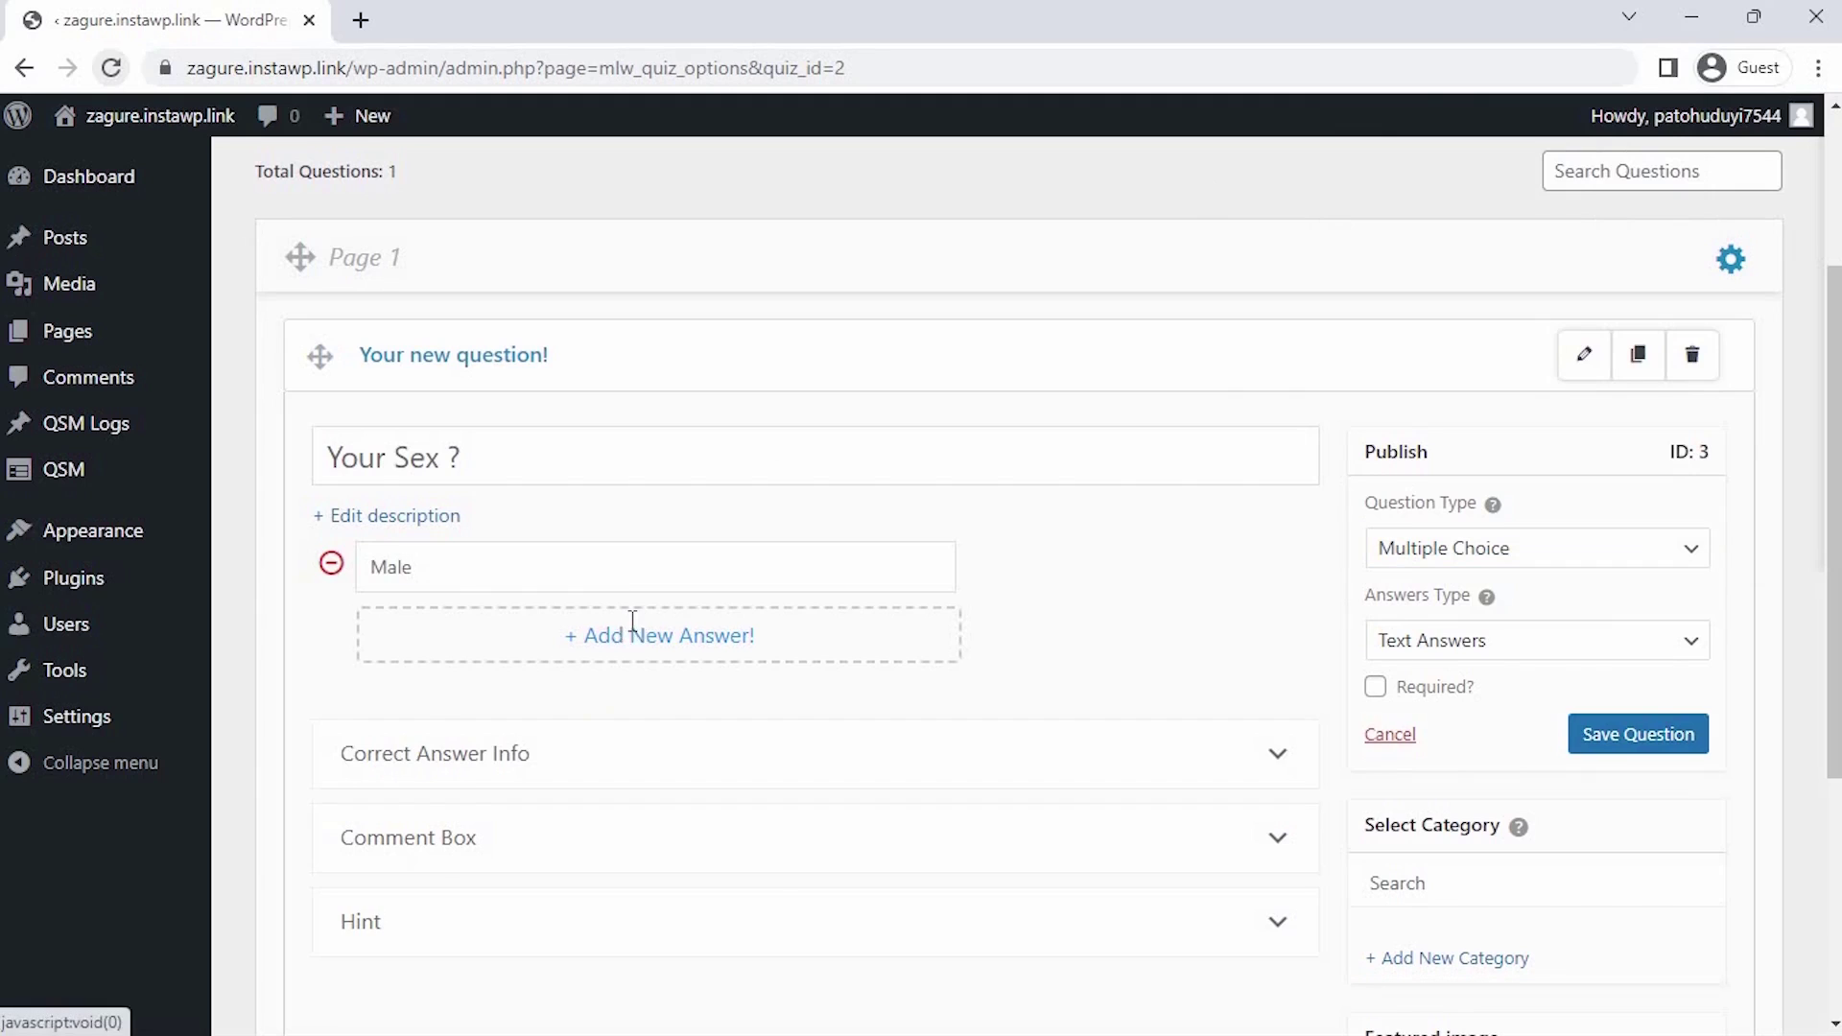
pyautogui.click(632, 622)
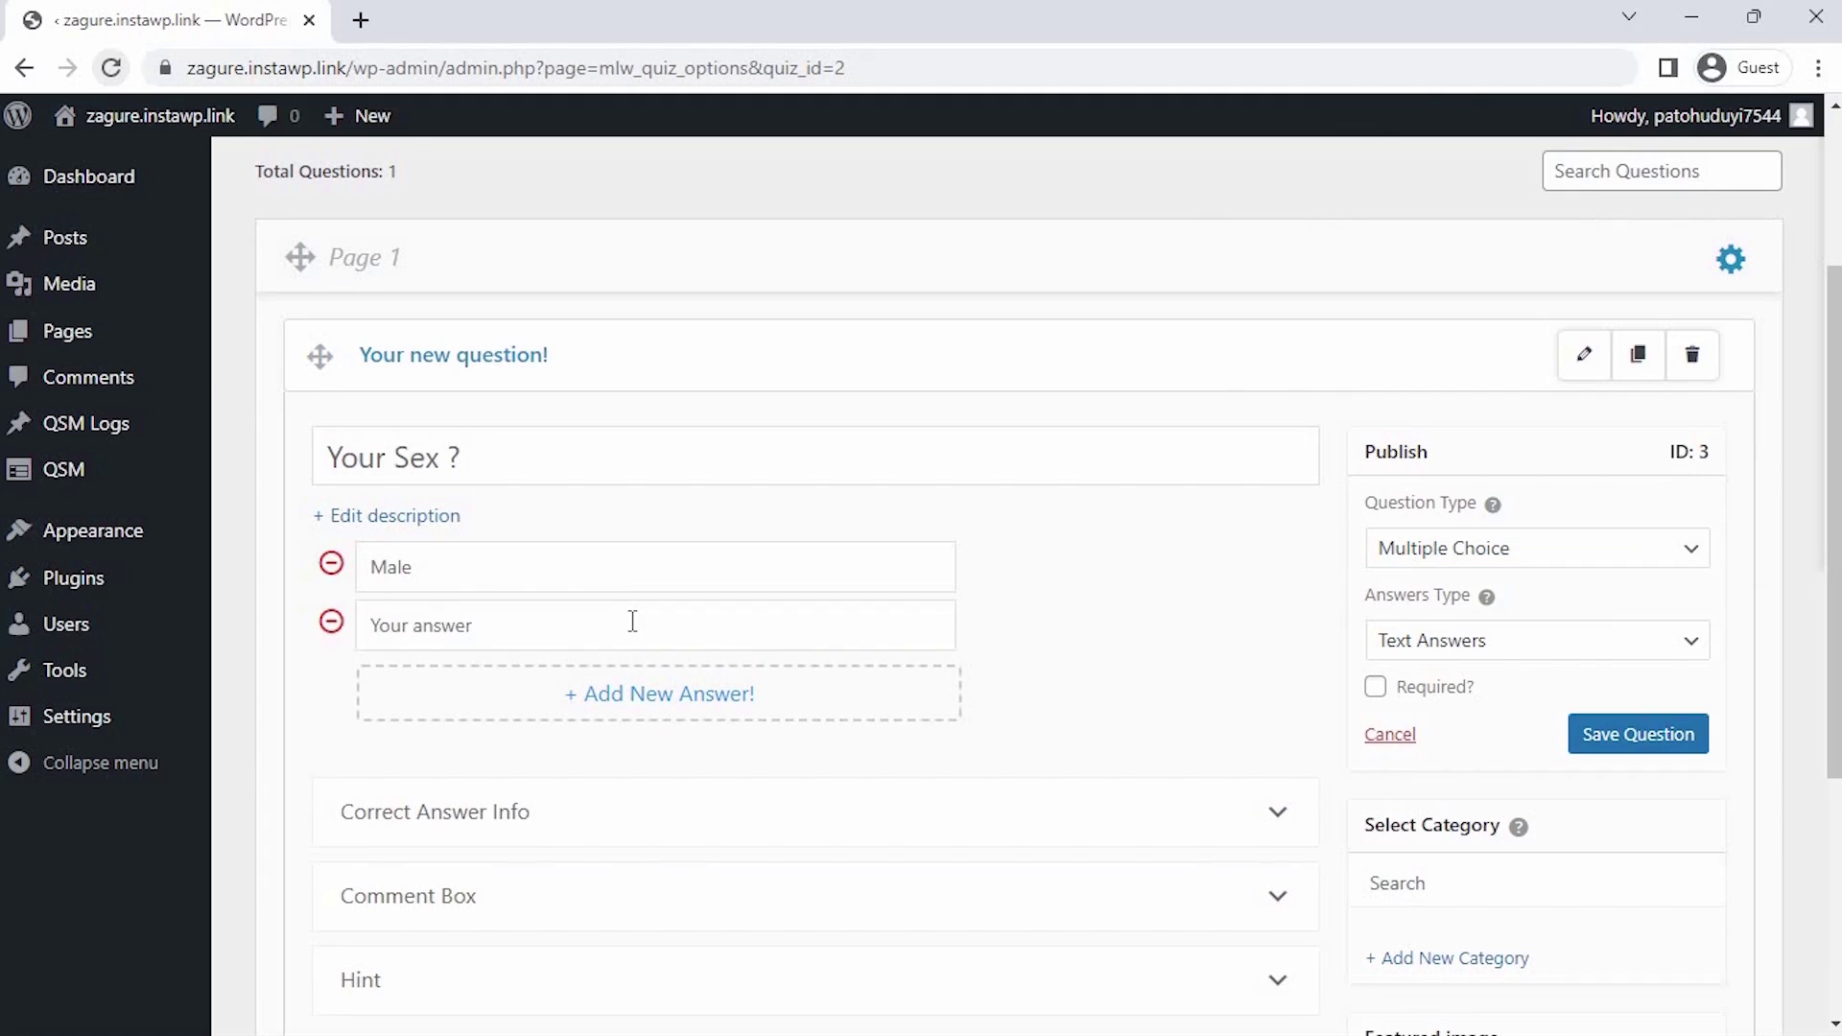
pyautogui.write('Female')
pyautogui.click(659, 695)
pyautogui.write('Ot')
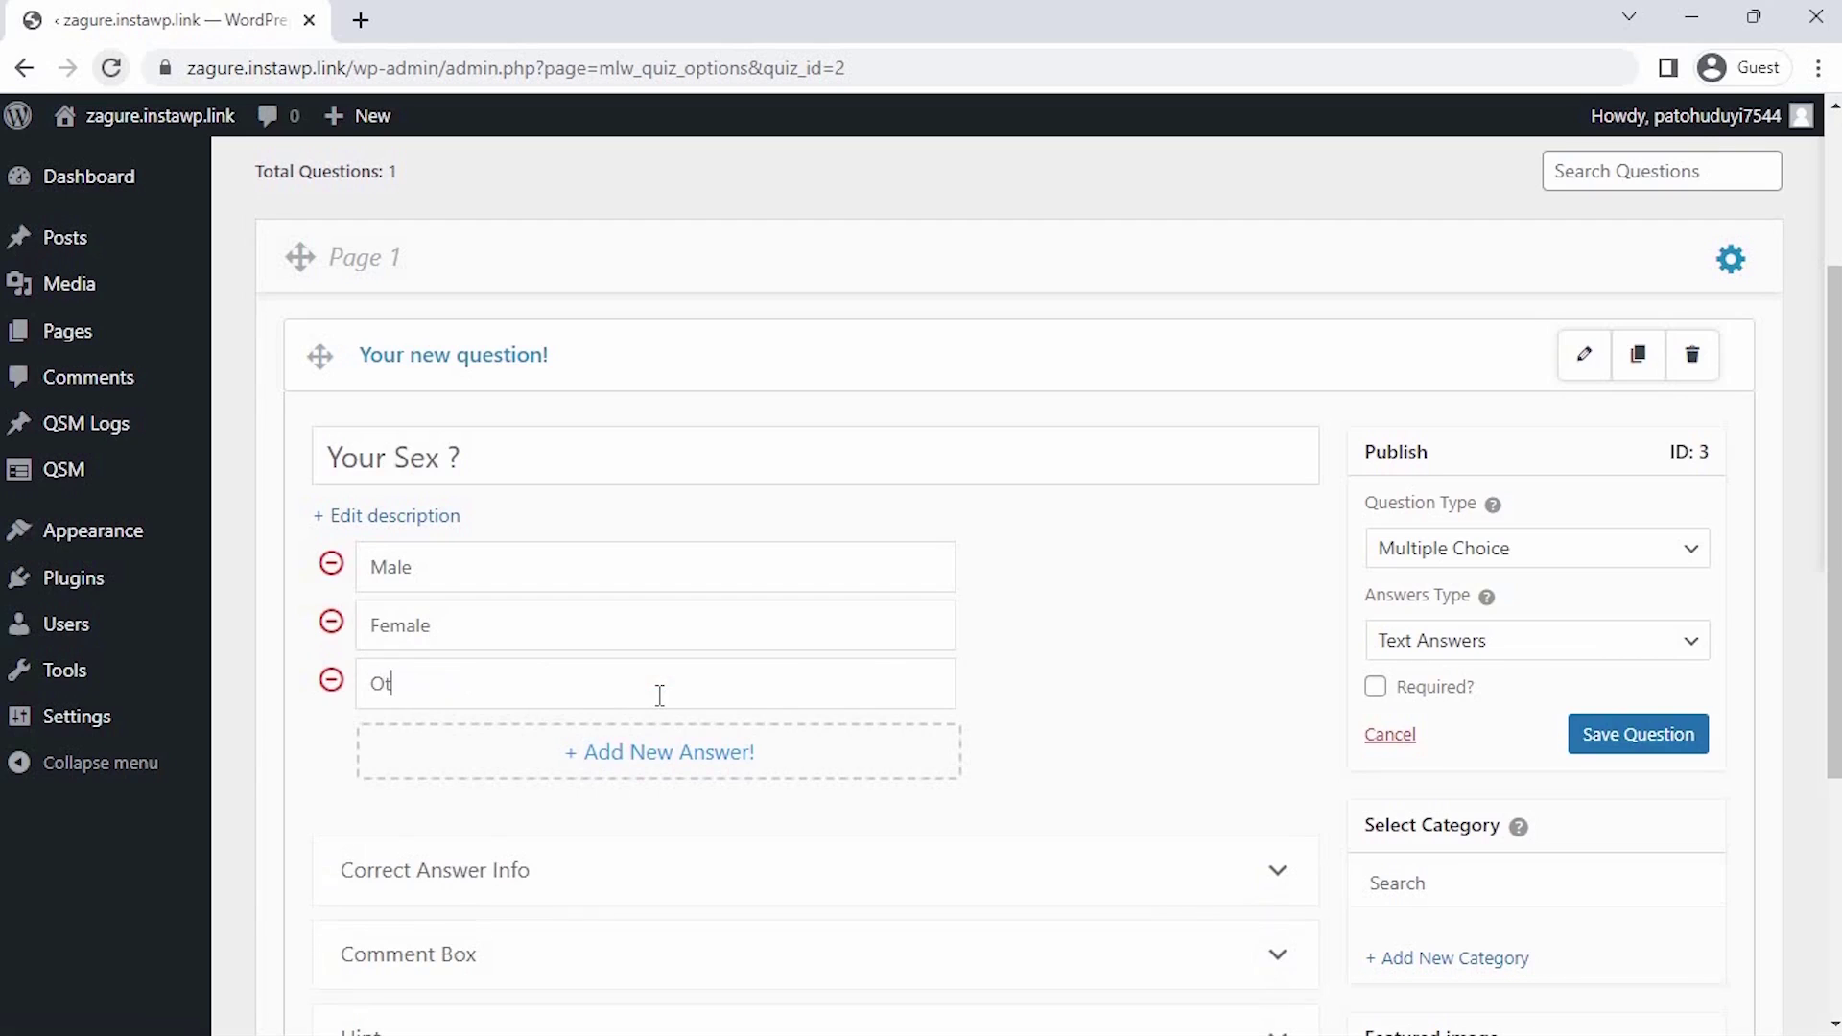
pyautogui.write('her')
pyautogui.click(1396, 688)
pyautogui.click(1444, 685)
pyautogui.click(1626, 744)
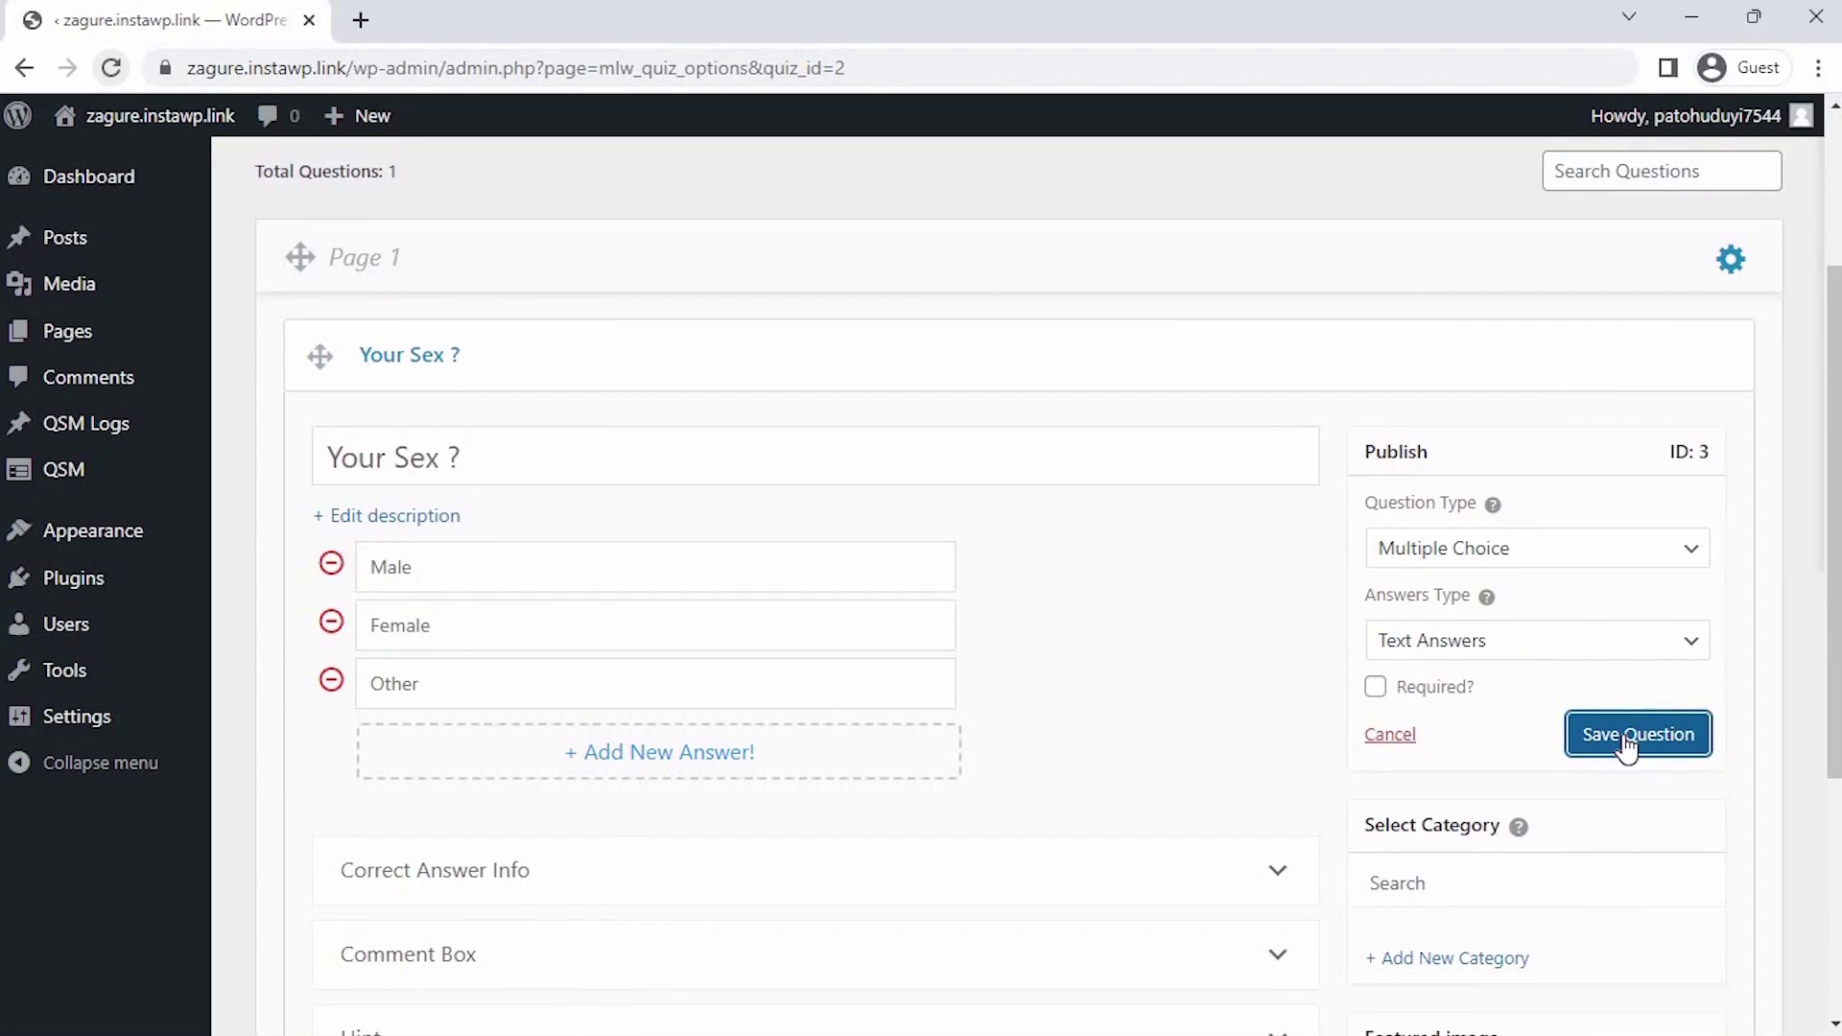
pyautogui.scroll(-3, 1626, 744)
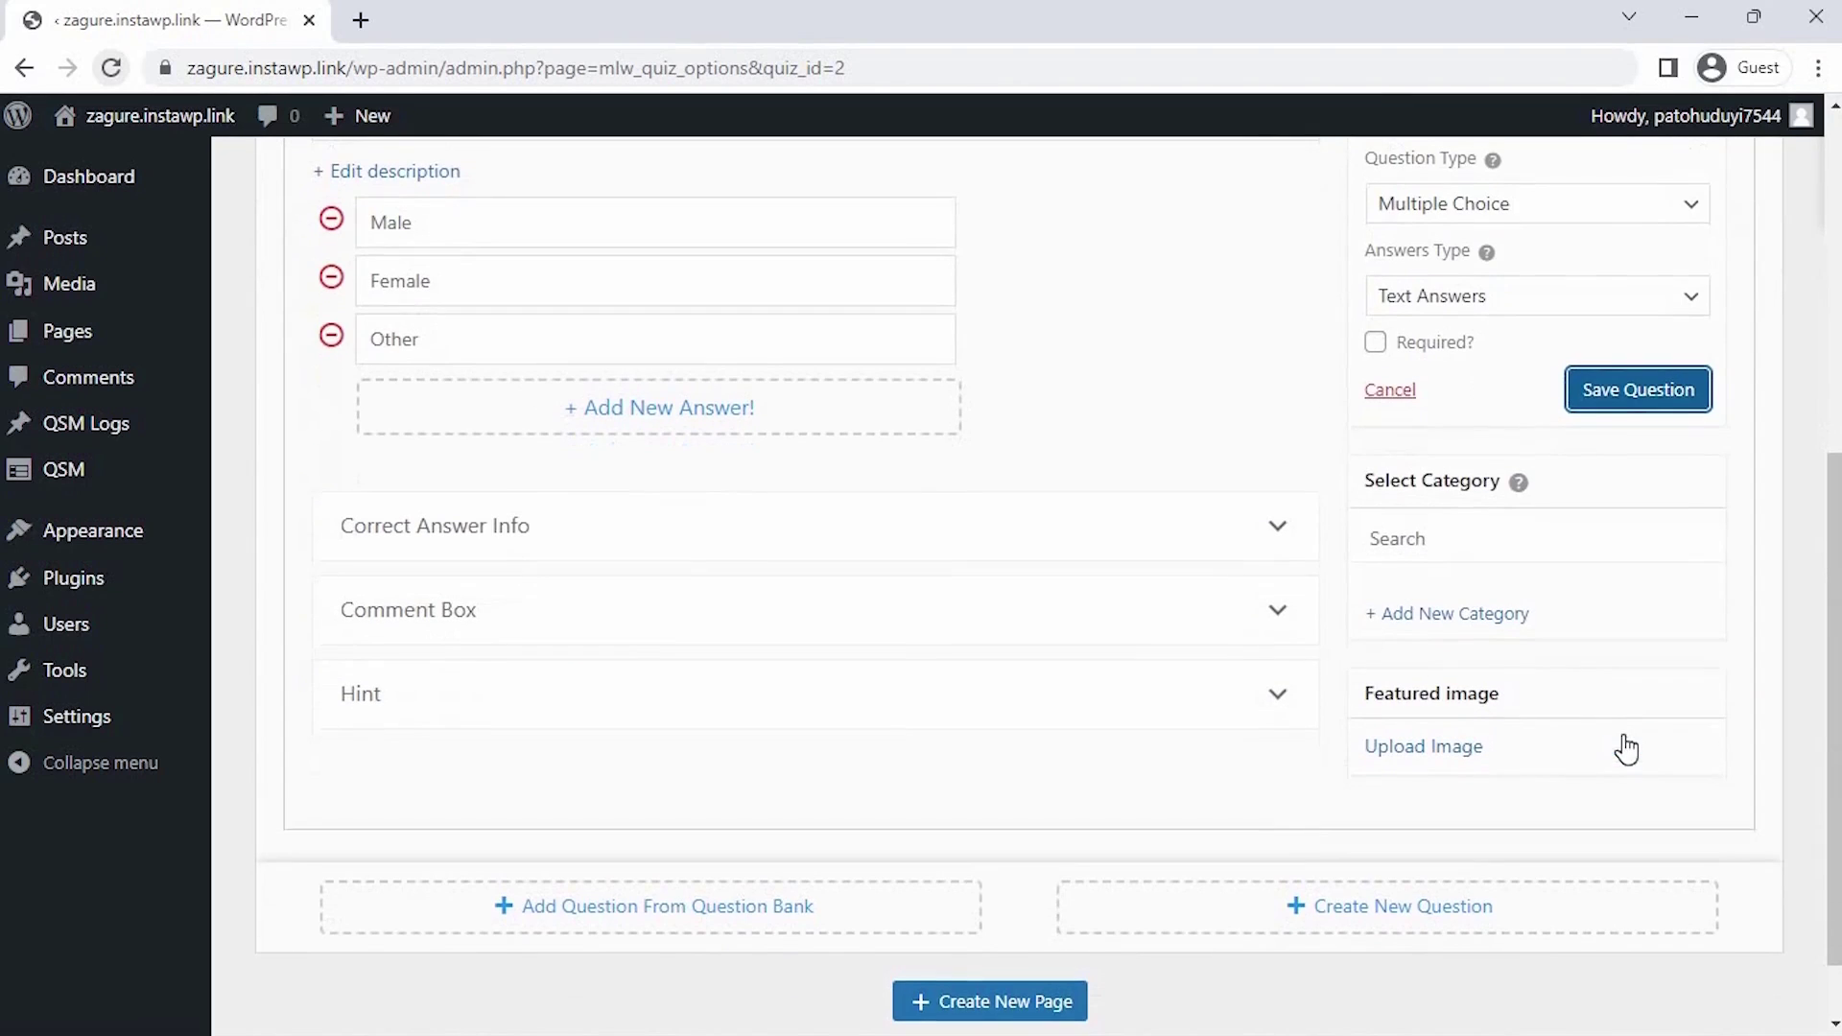
# Add a second question 'Your Age' of Number type, mark it required, and save it.
pyautogui.click(1292, 920)
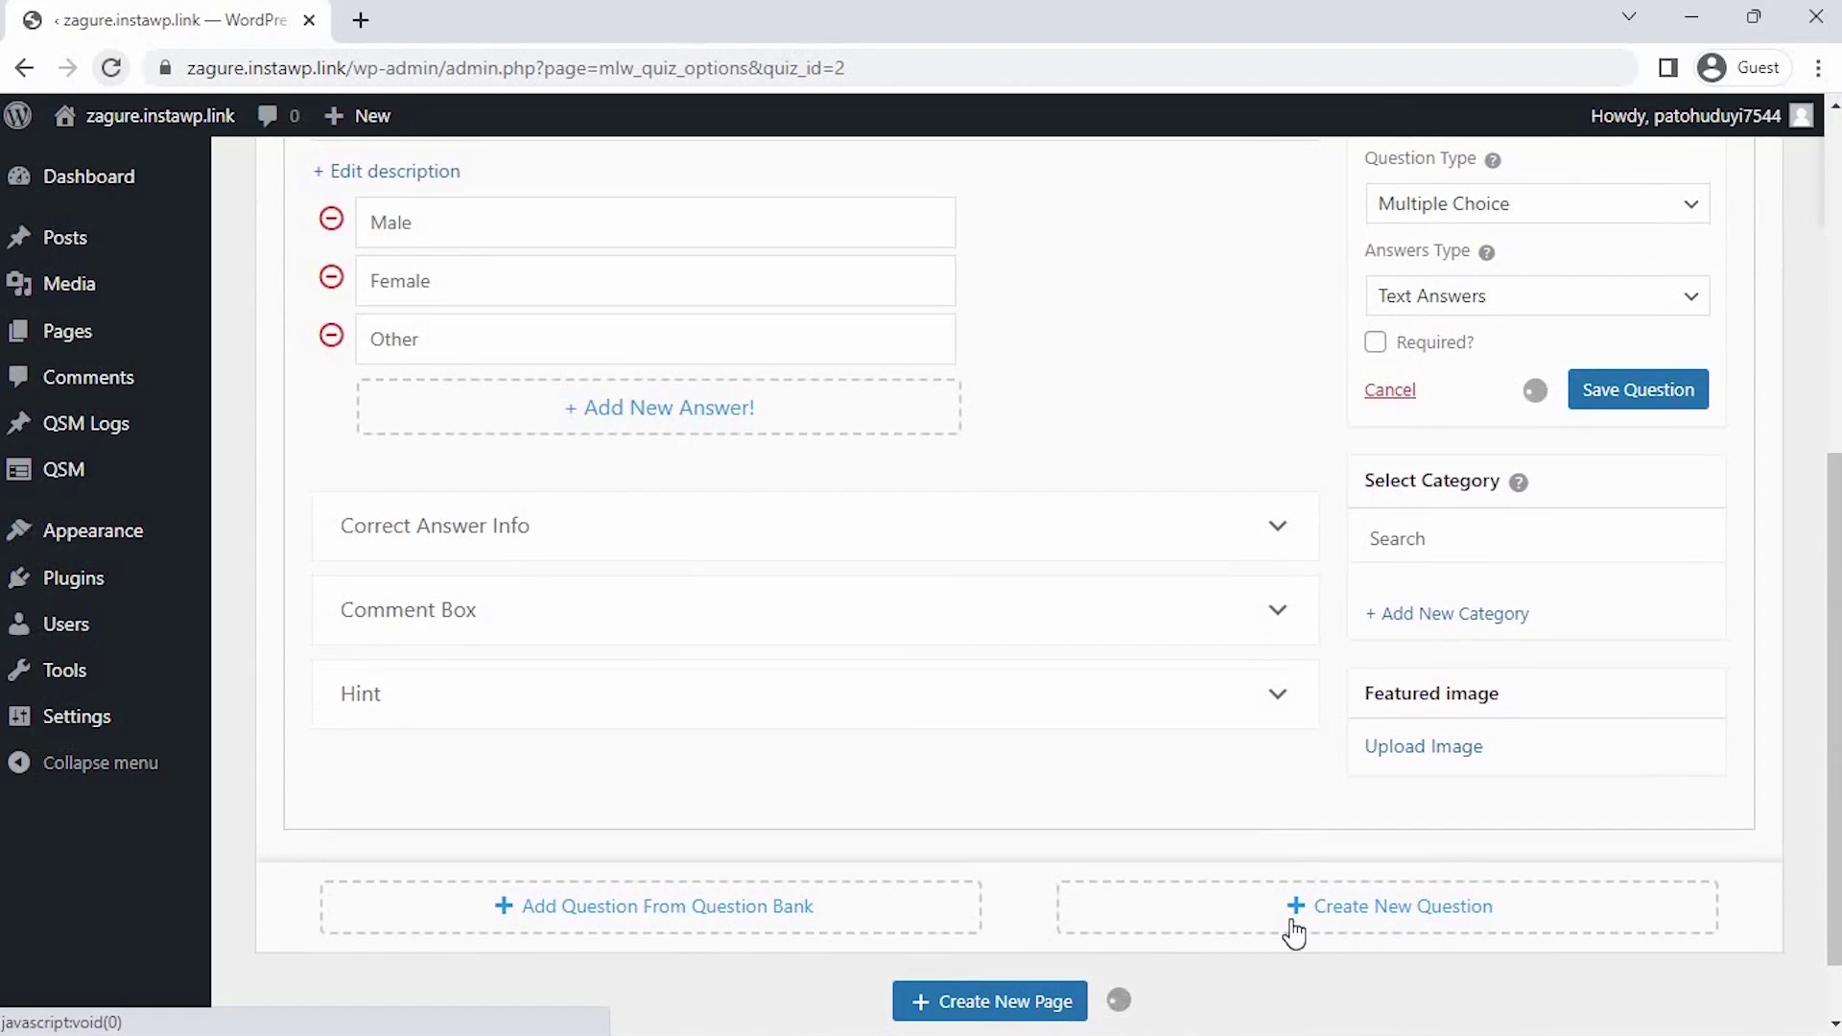
pyautogui.scroll(3, 1291, 918)
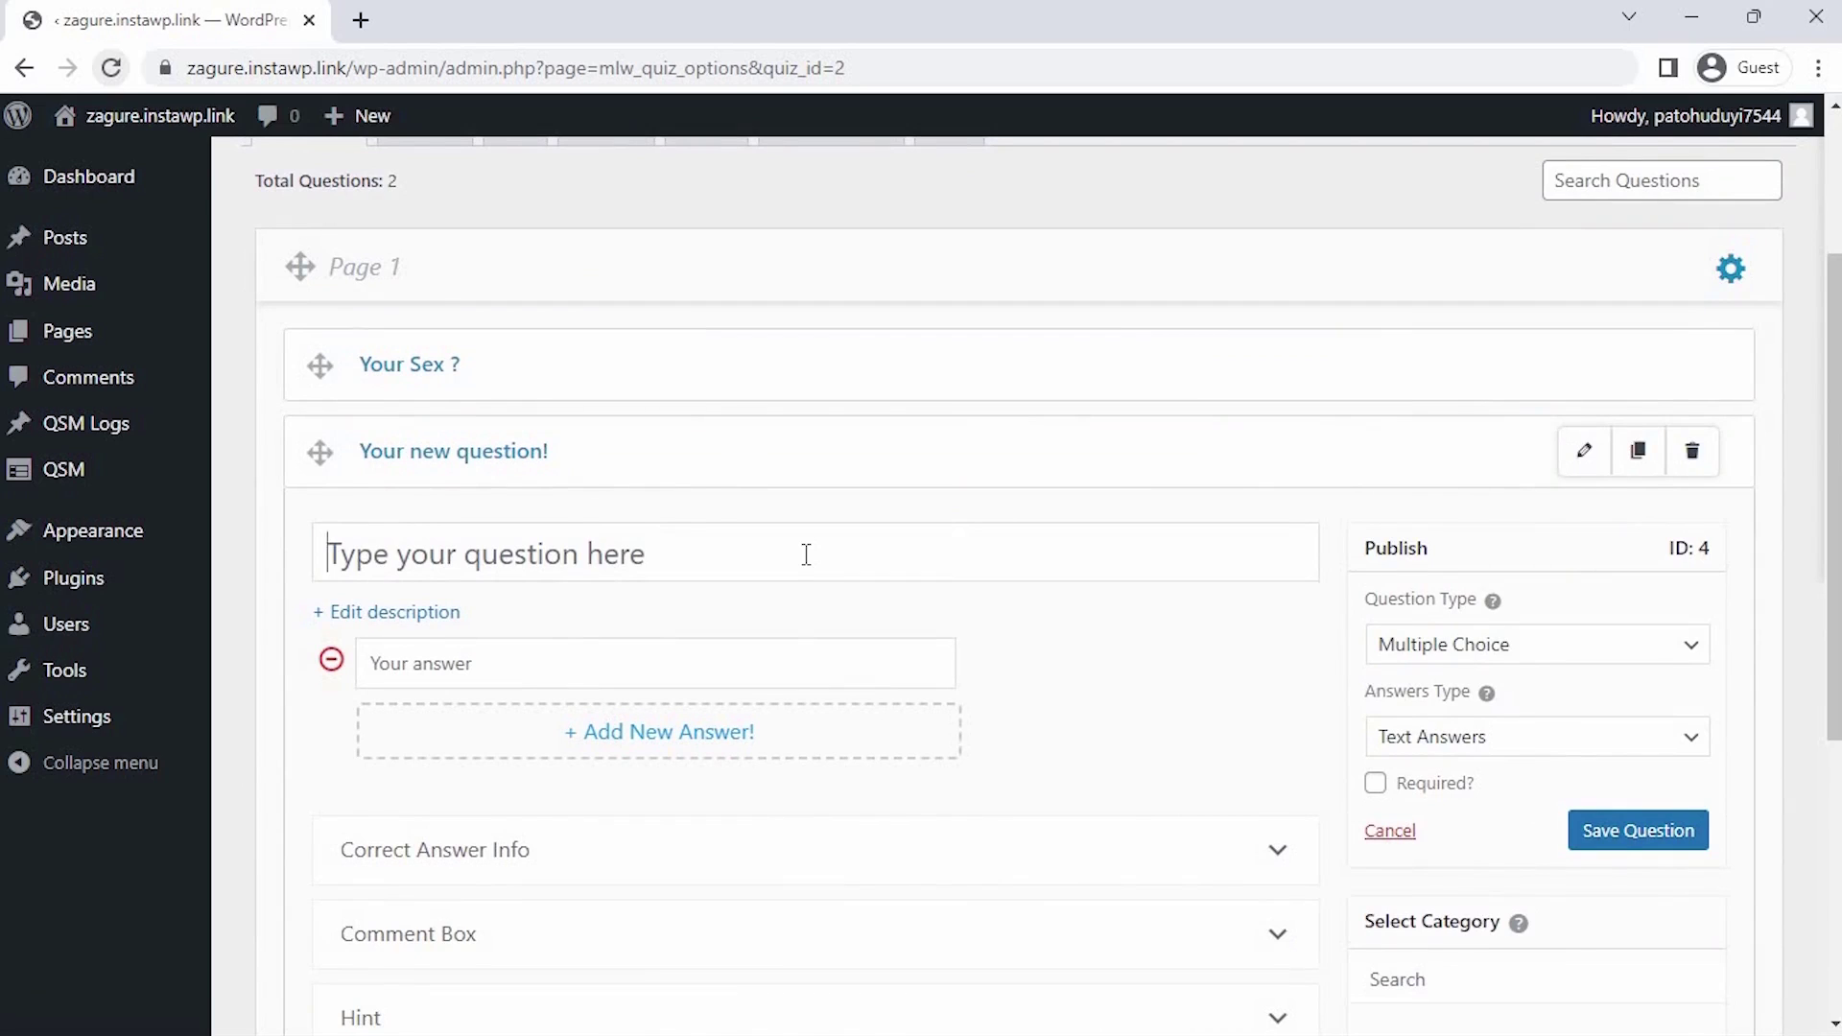
pyautogui.write('Your ')
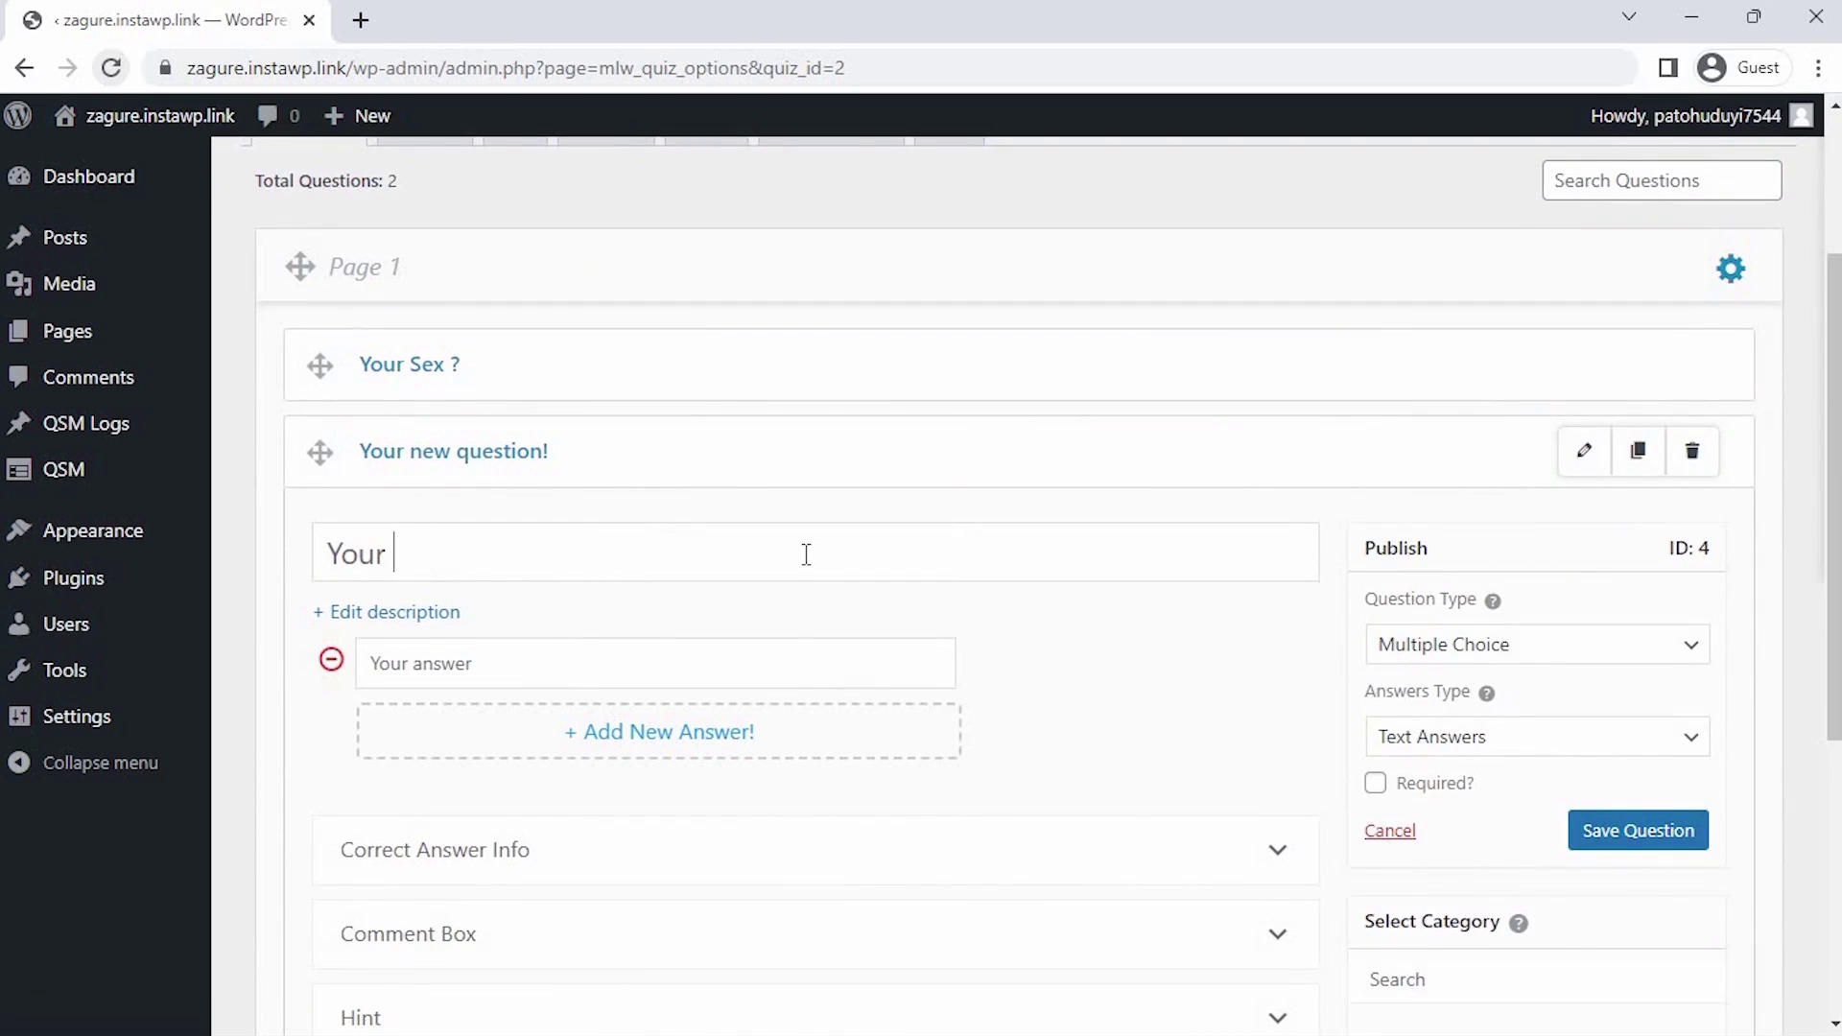
pyautogui.write('Age')
pyautogui.click(1410, 643)
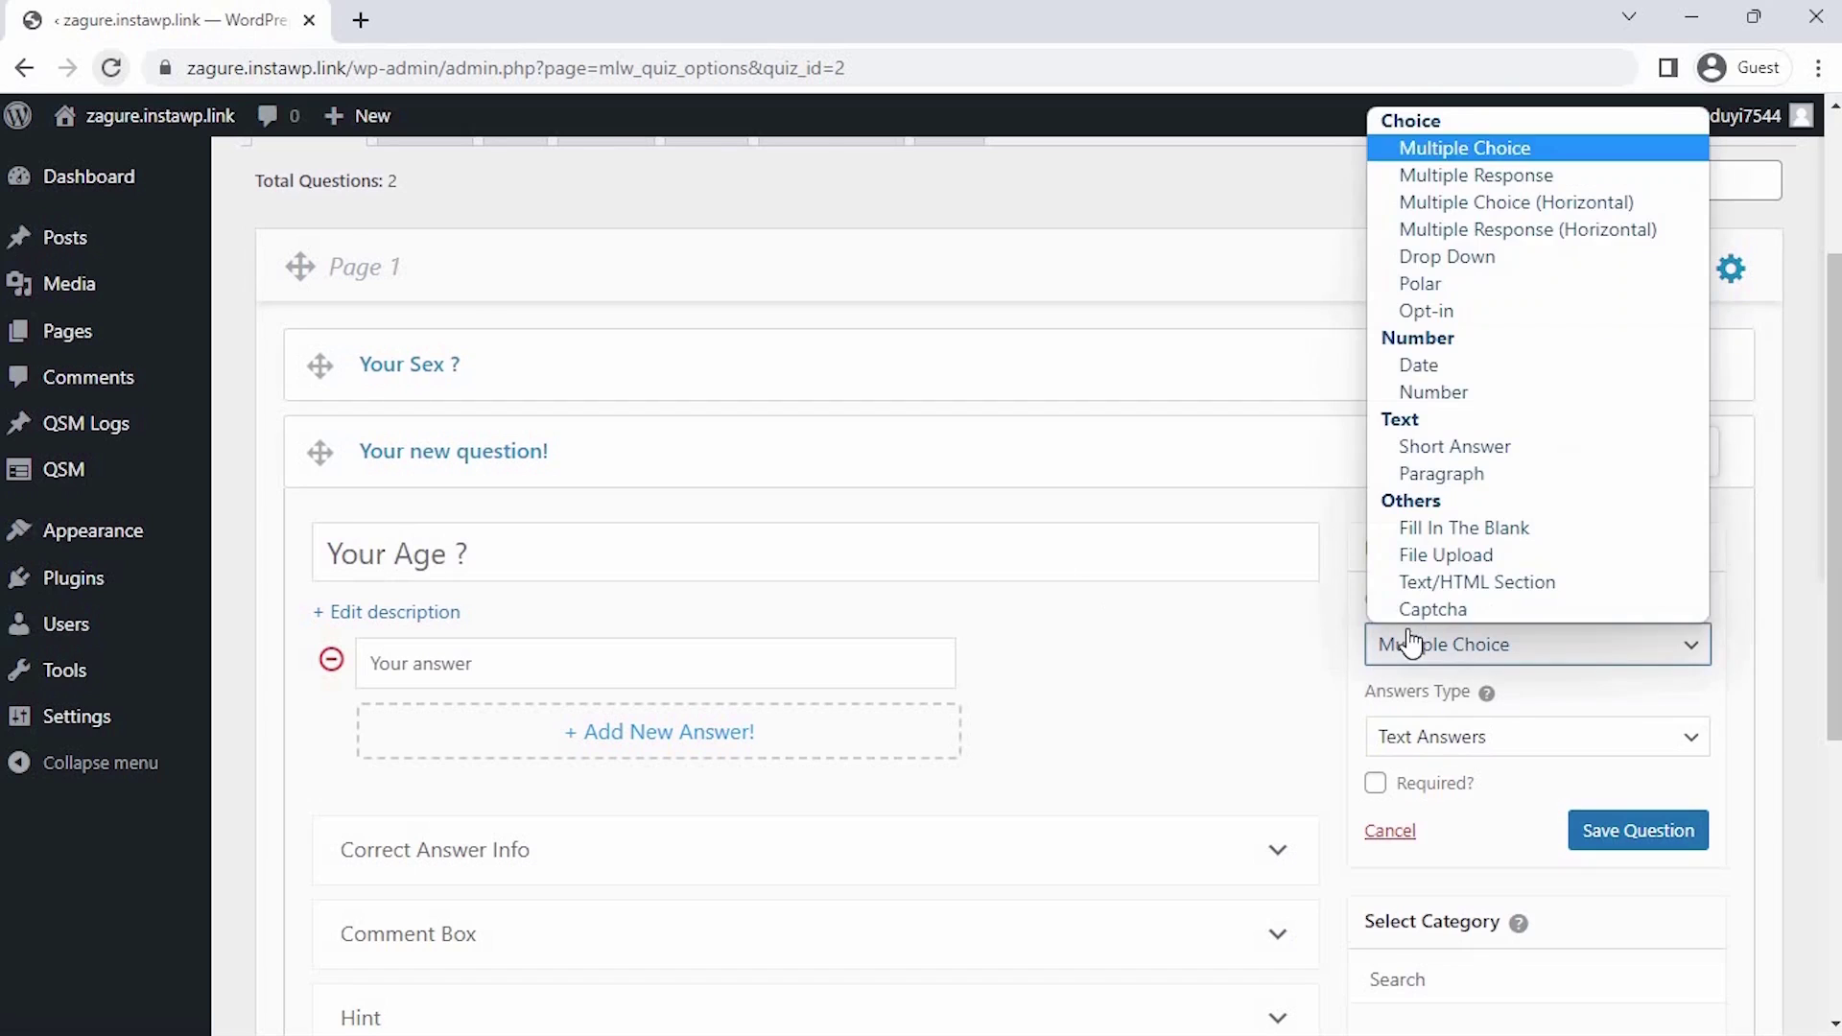
pyautogui.click(1560, 389)
pyautogui.click(1428, 700)
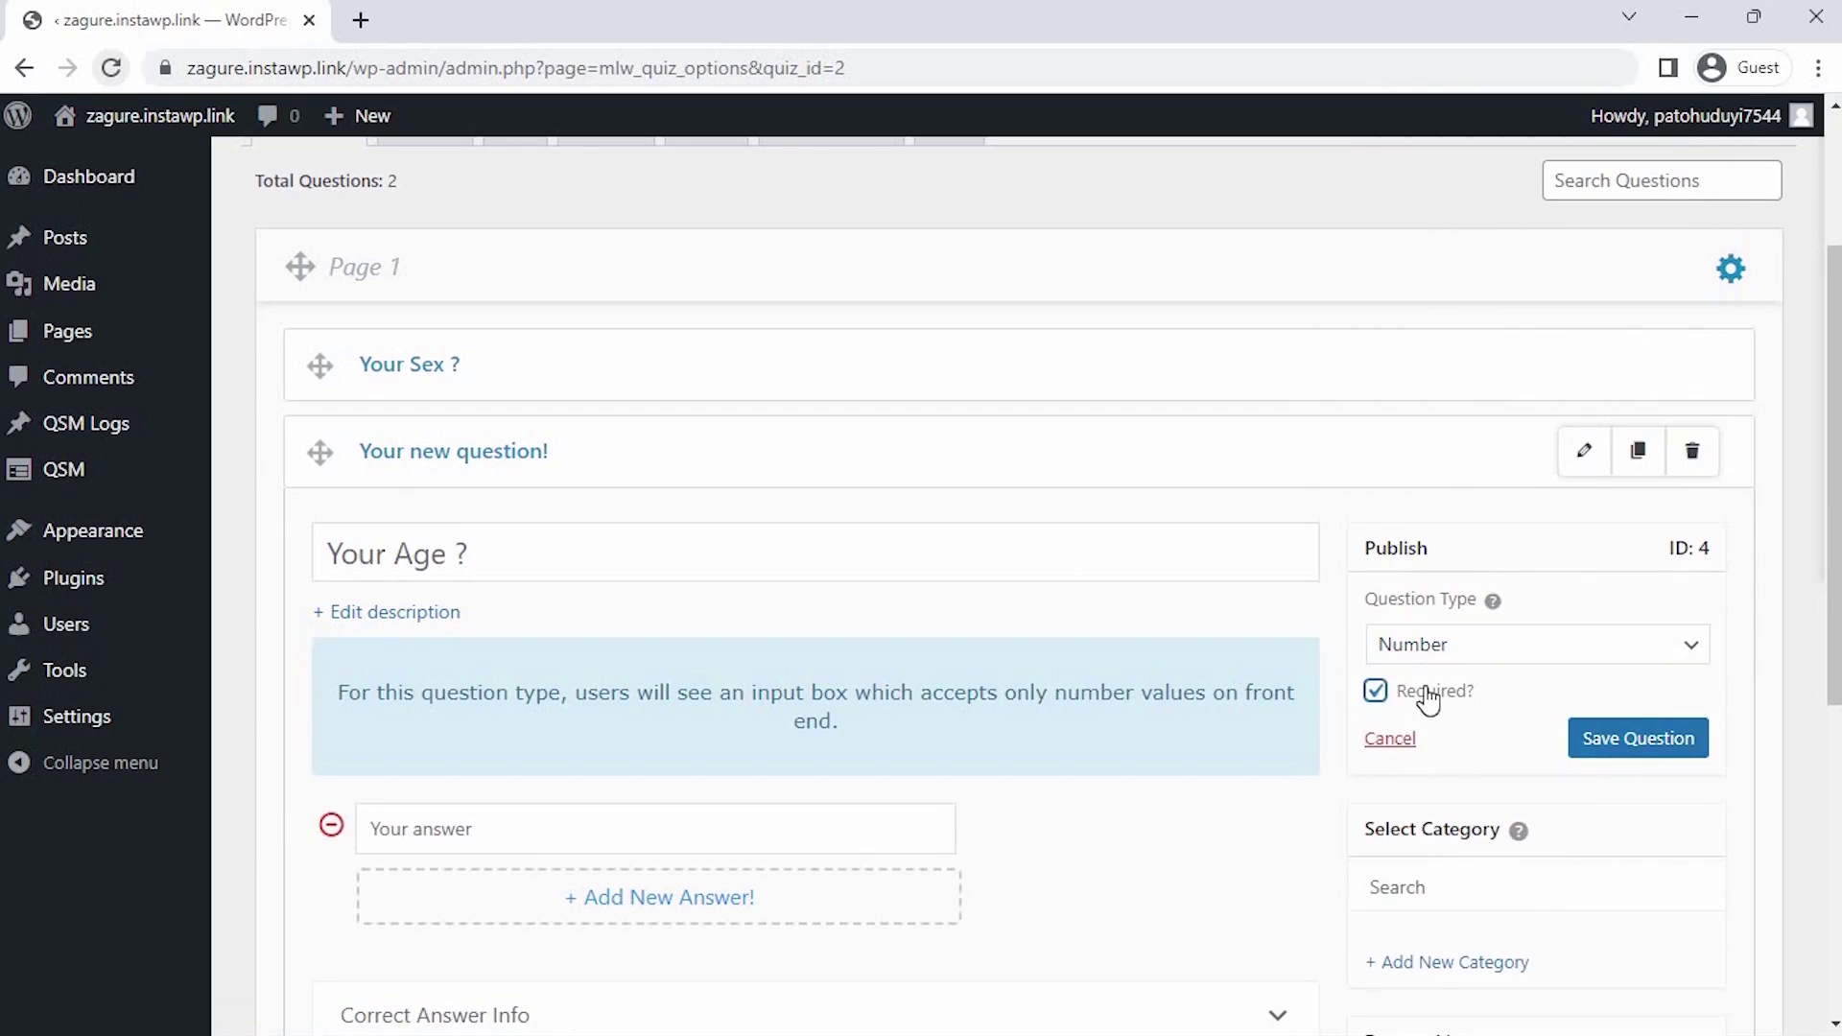
pyautogui.click(1595, 748)
pyautogui.scroll(-6, 1596, 748)
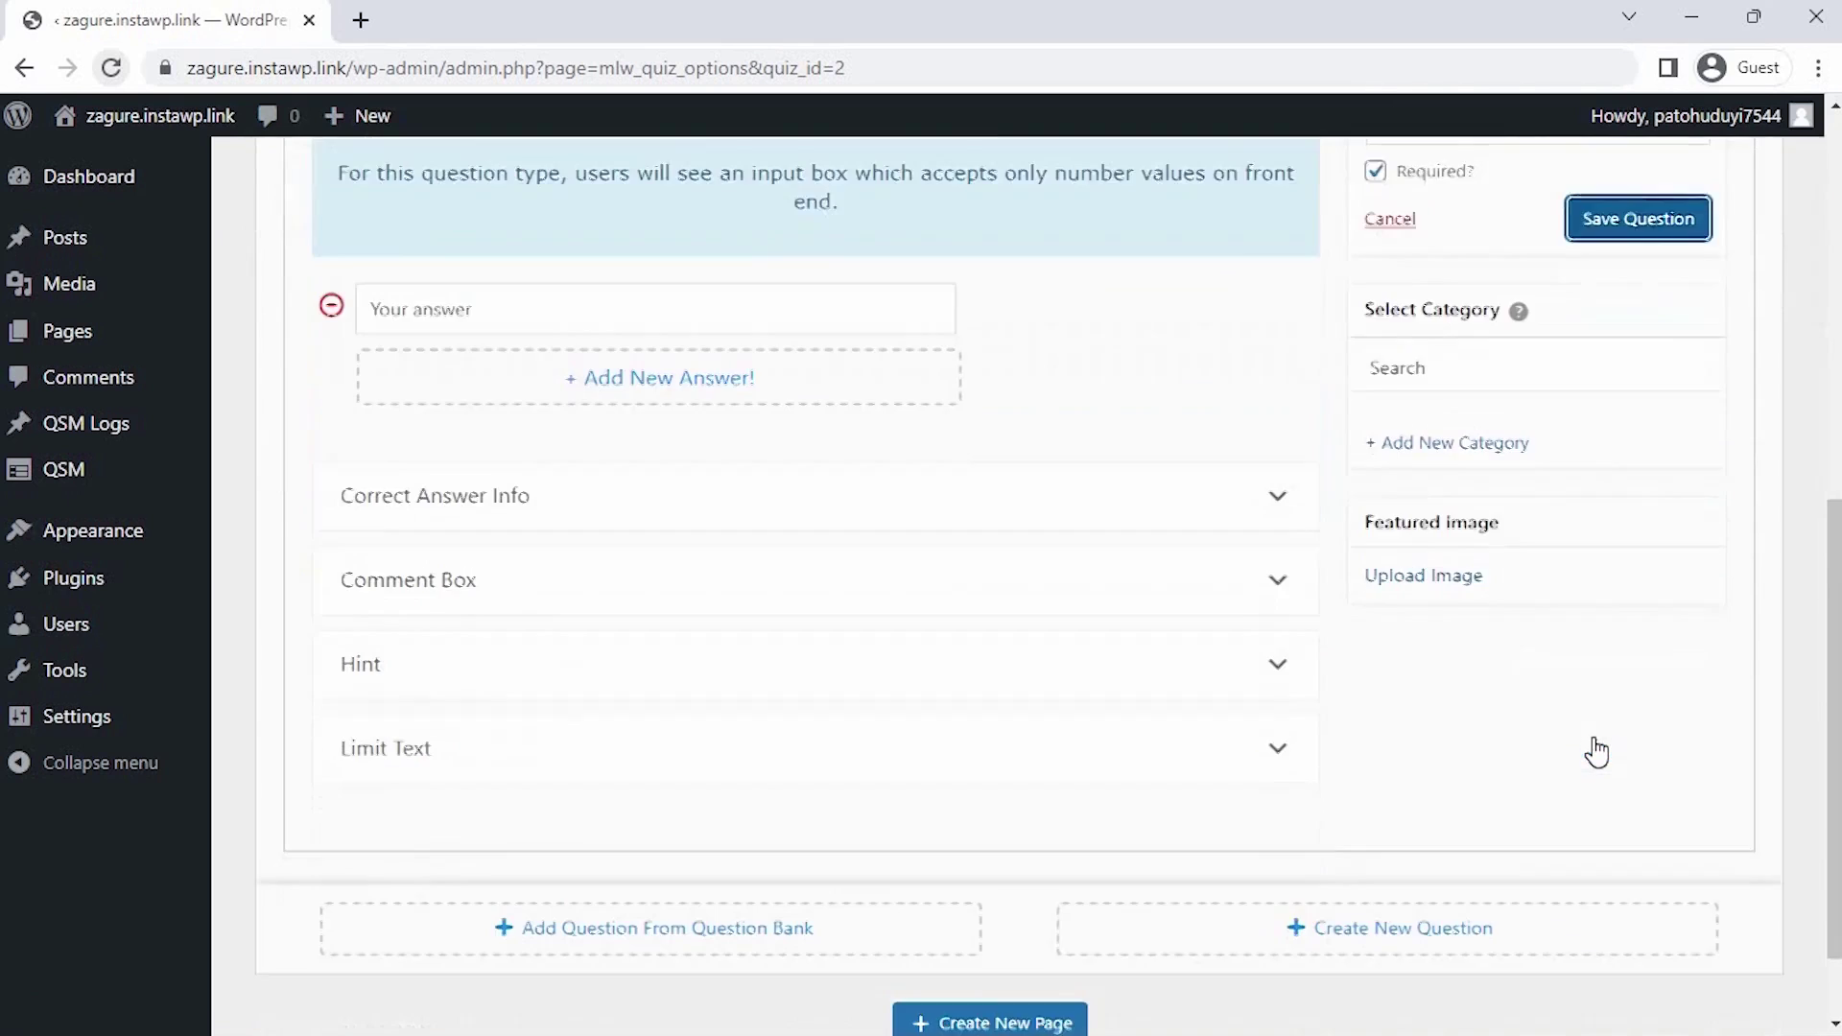
# Create a third question titled 'The services you got from a beauty salon prior pandemic ?'.
pyautogui.click(1131, 822)
pyautogui.click(452, 460)
pyautogui.write('The services you got ')
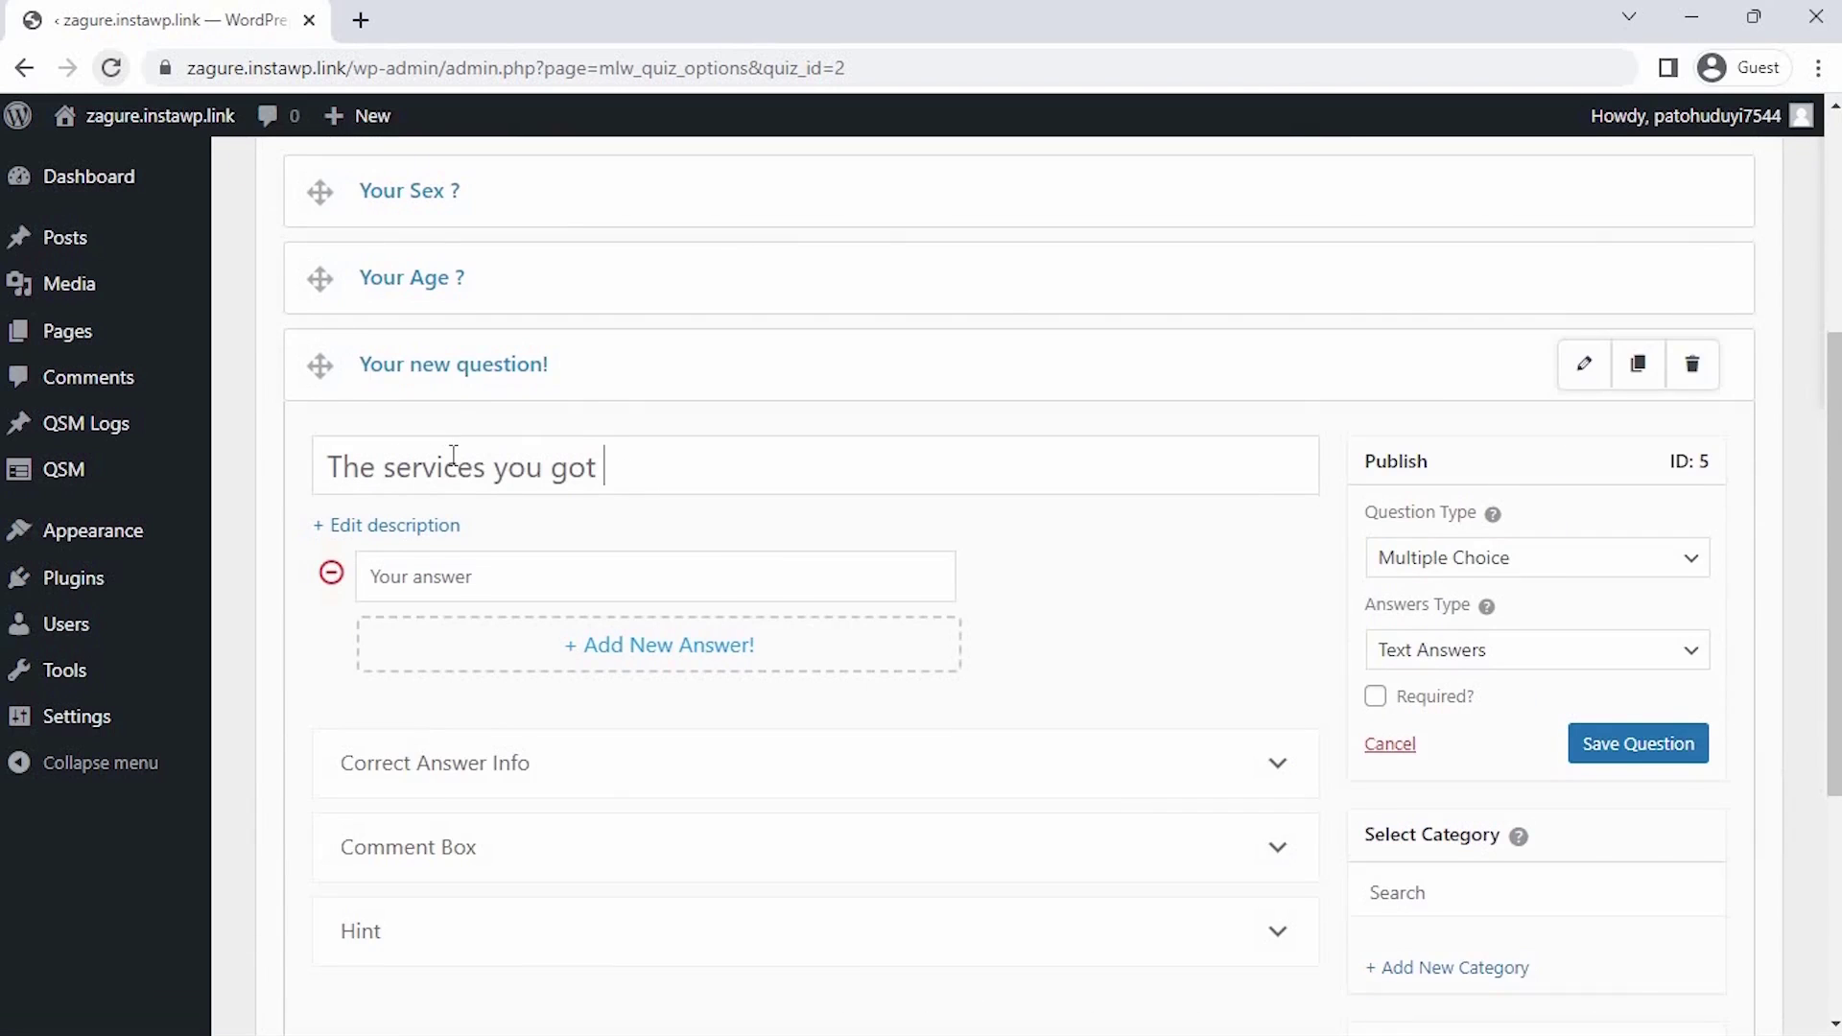
pyautogui.write('from a beauty salon prior pandemic ?')
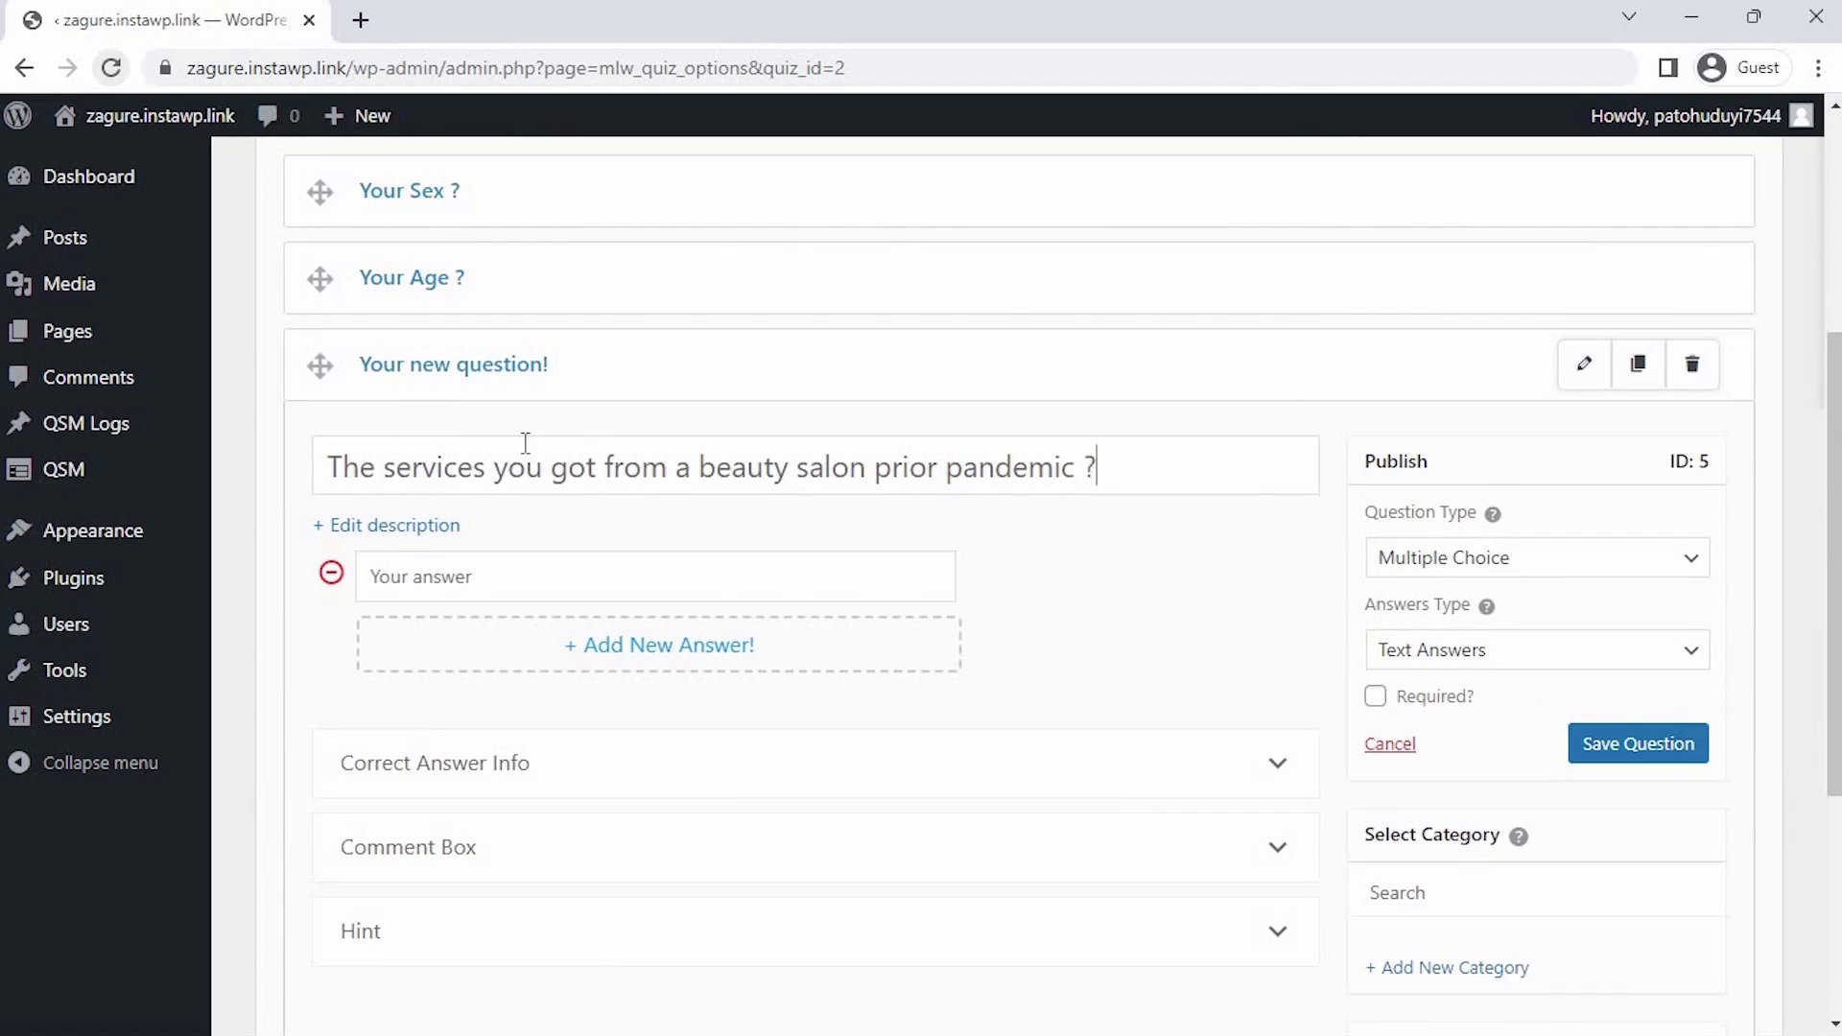
# Add answers Cit and stryle, Partial Highlights, Quick weave, Manicure/pedicure, Double Process color, Spa services, Others.
pyautogui.click(657, 580)
pyautogui.write('Cit and stryle')
pyautogui.click(659, 645)
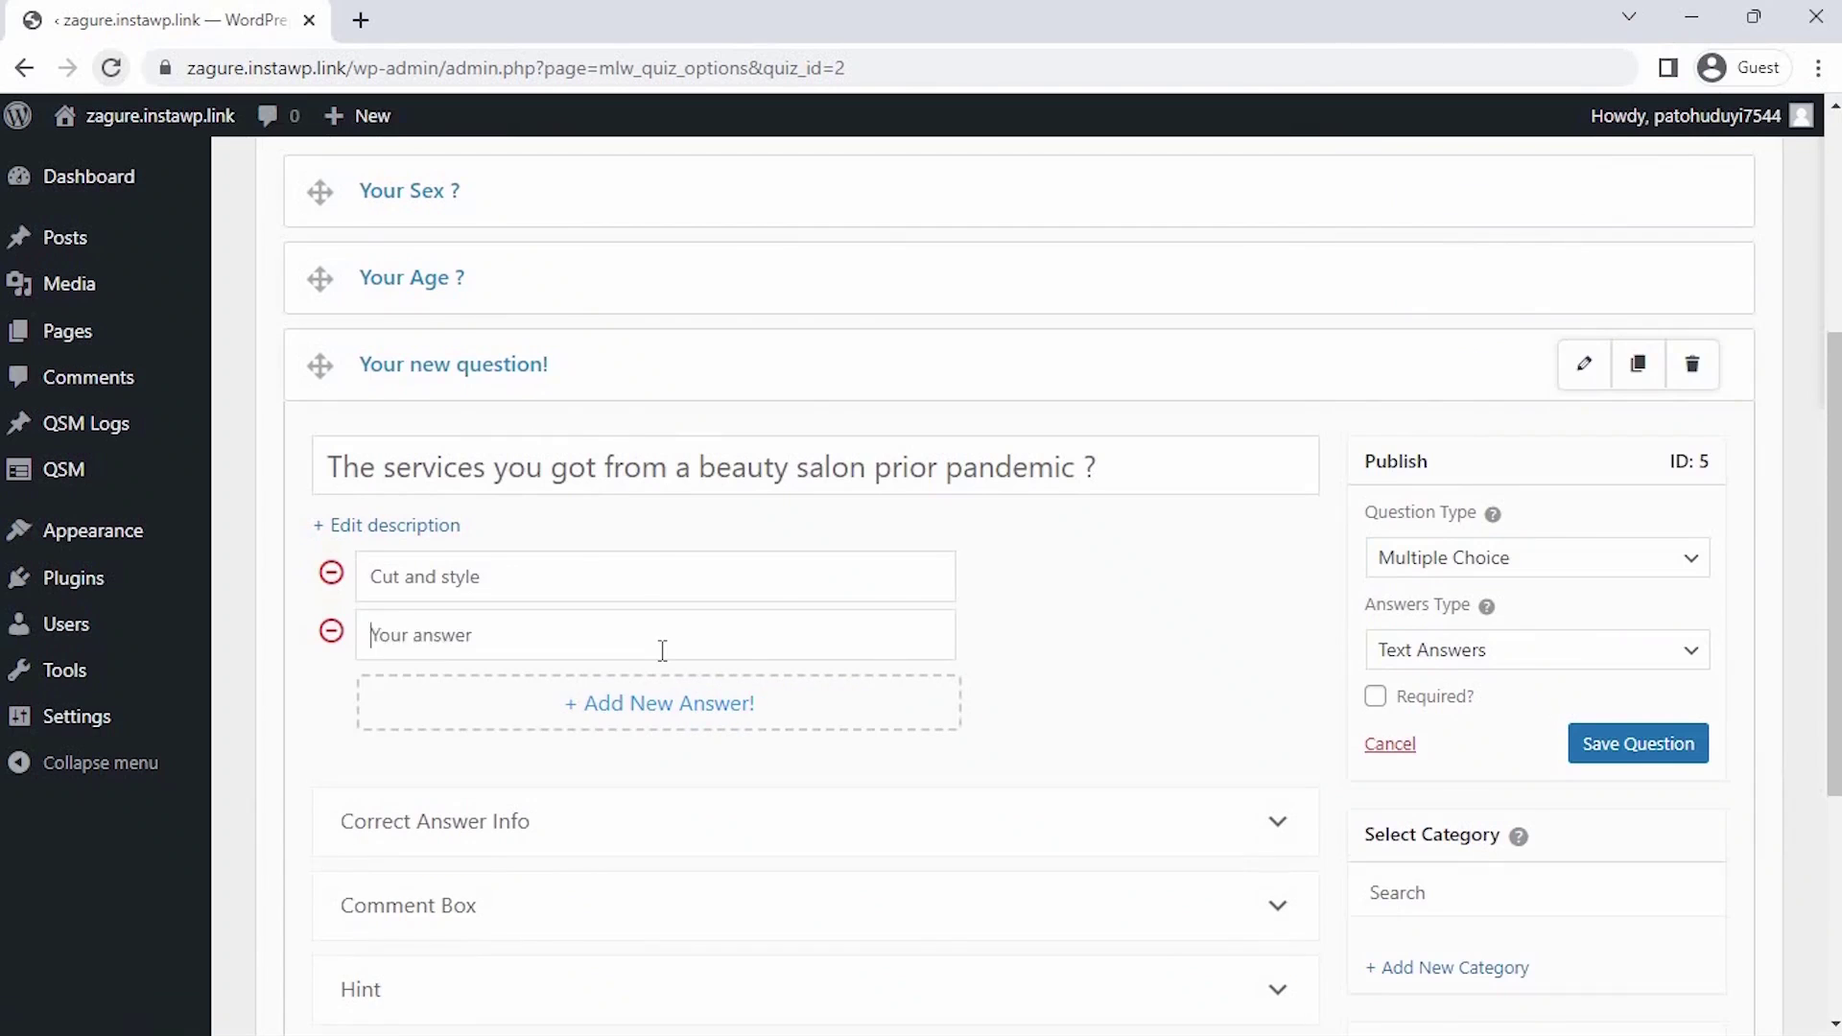
pyautogui.write('Partial Highlights')
pyautogui.click(700, 744)
pyautogui.write('Q')
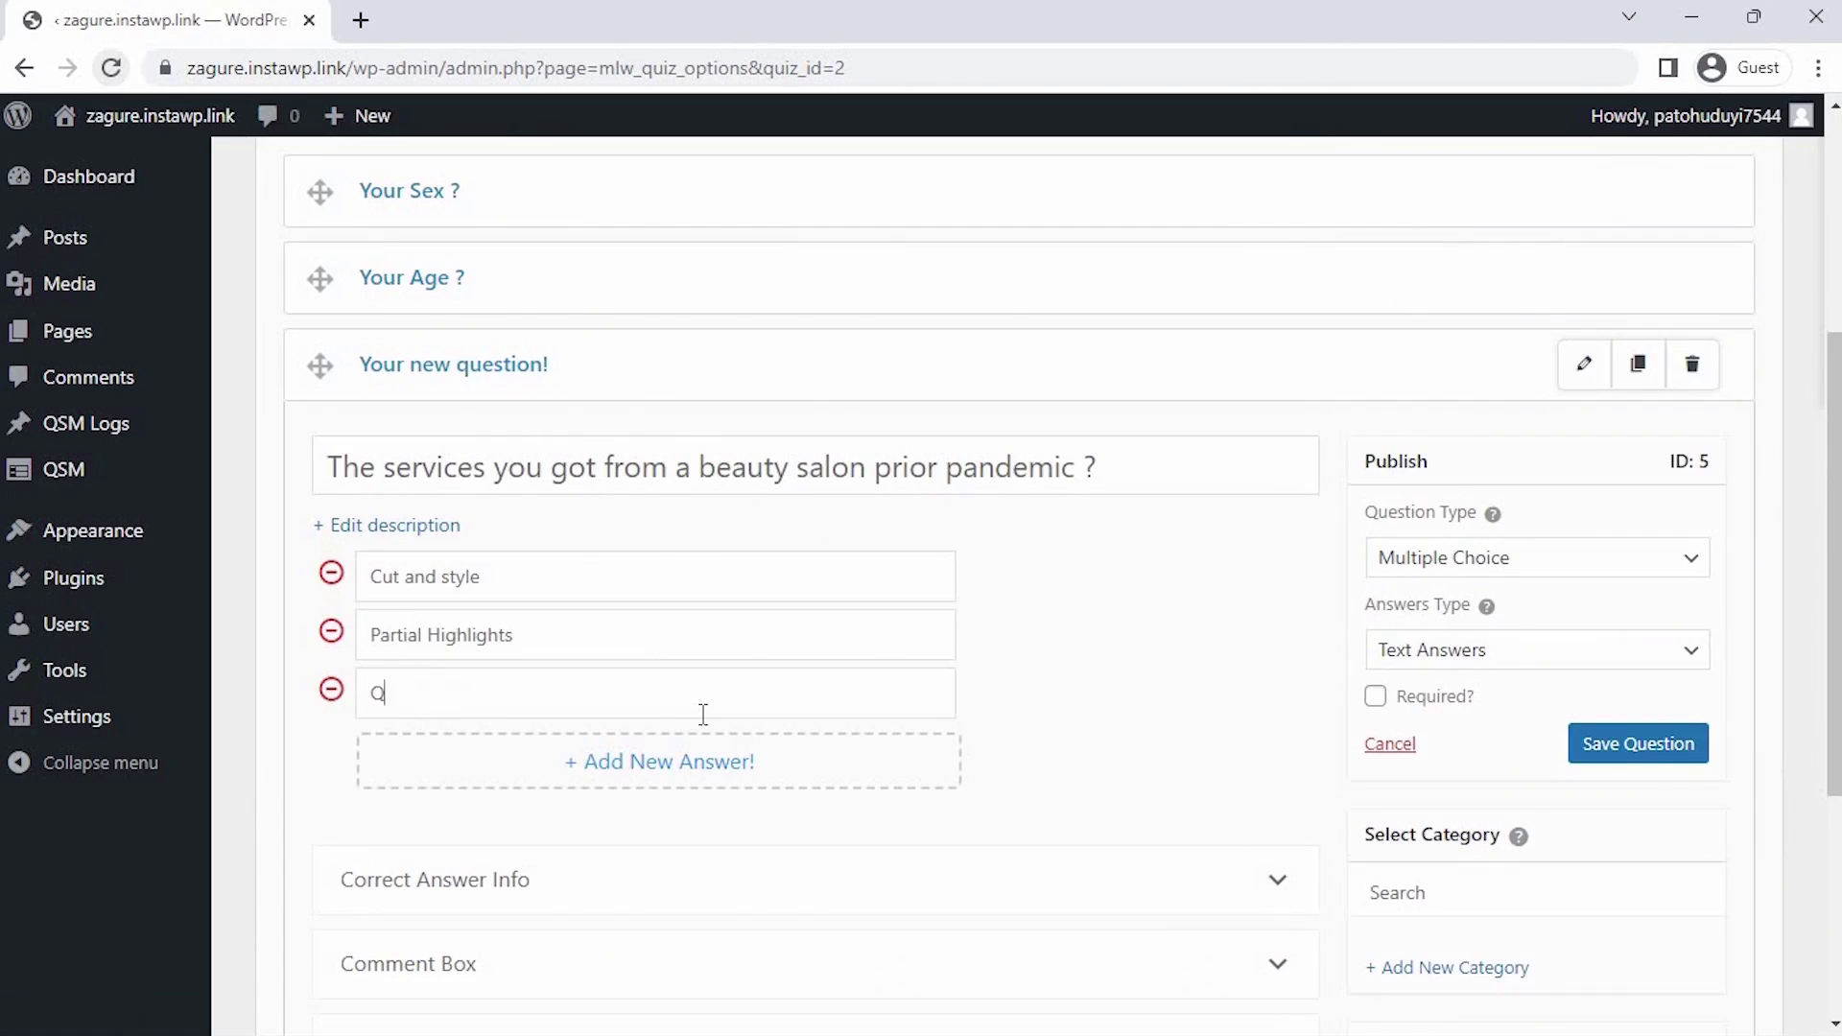
pyautogui.write('uick weave')
pyautogui.click(748, 761)
pyautogui.write('Manicure/')
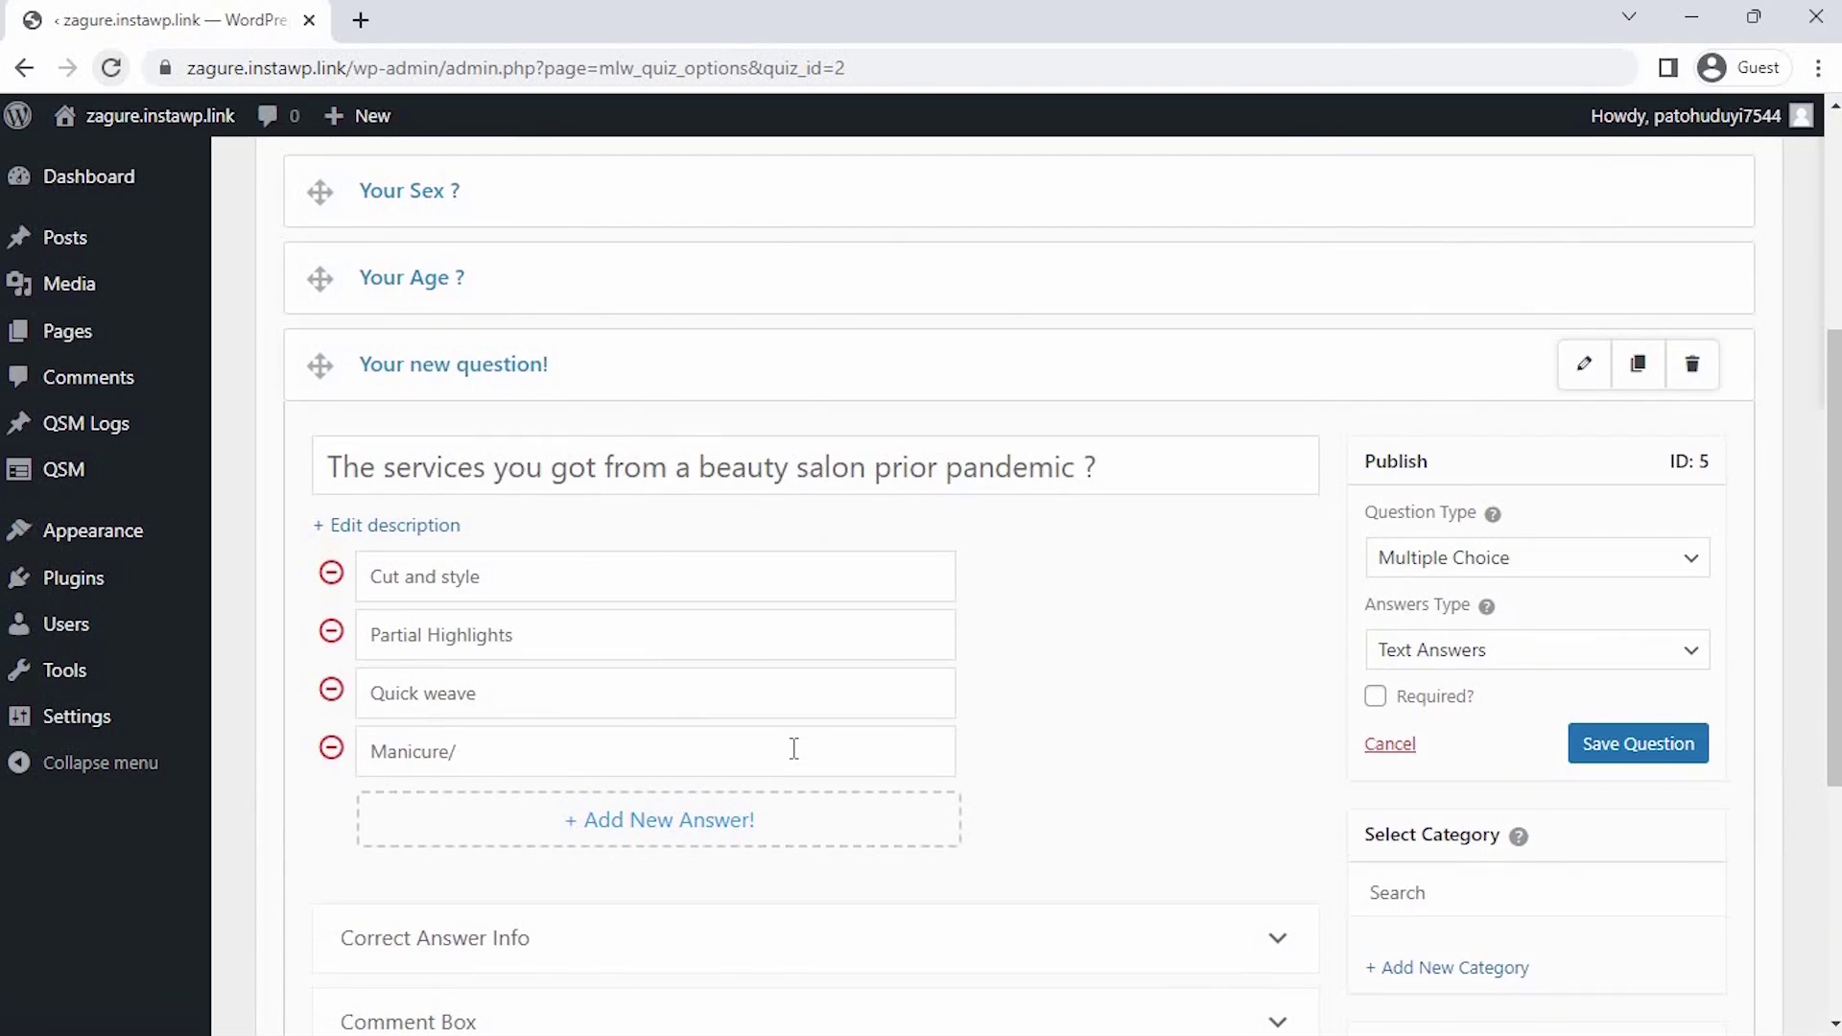
pyautogui.write('pedicure')
pyautogui.click(662, 820)
pyautogui.write('Double Pro')
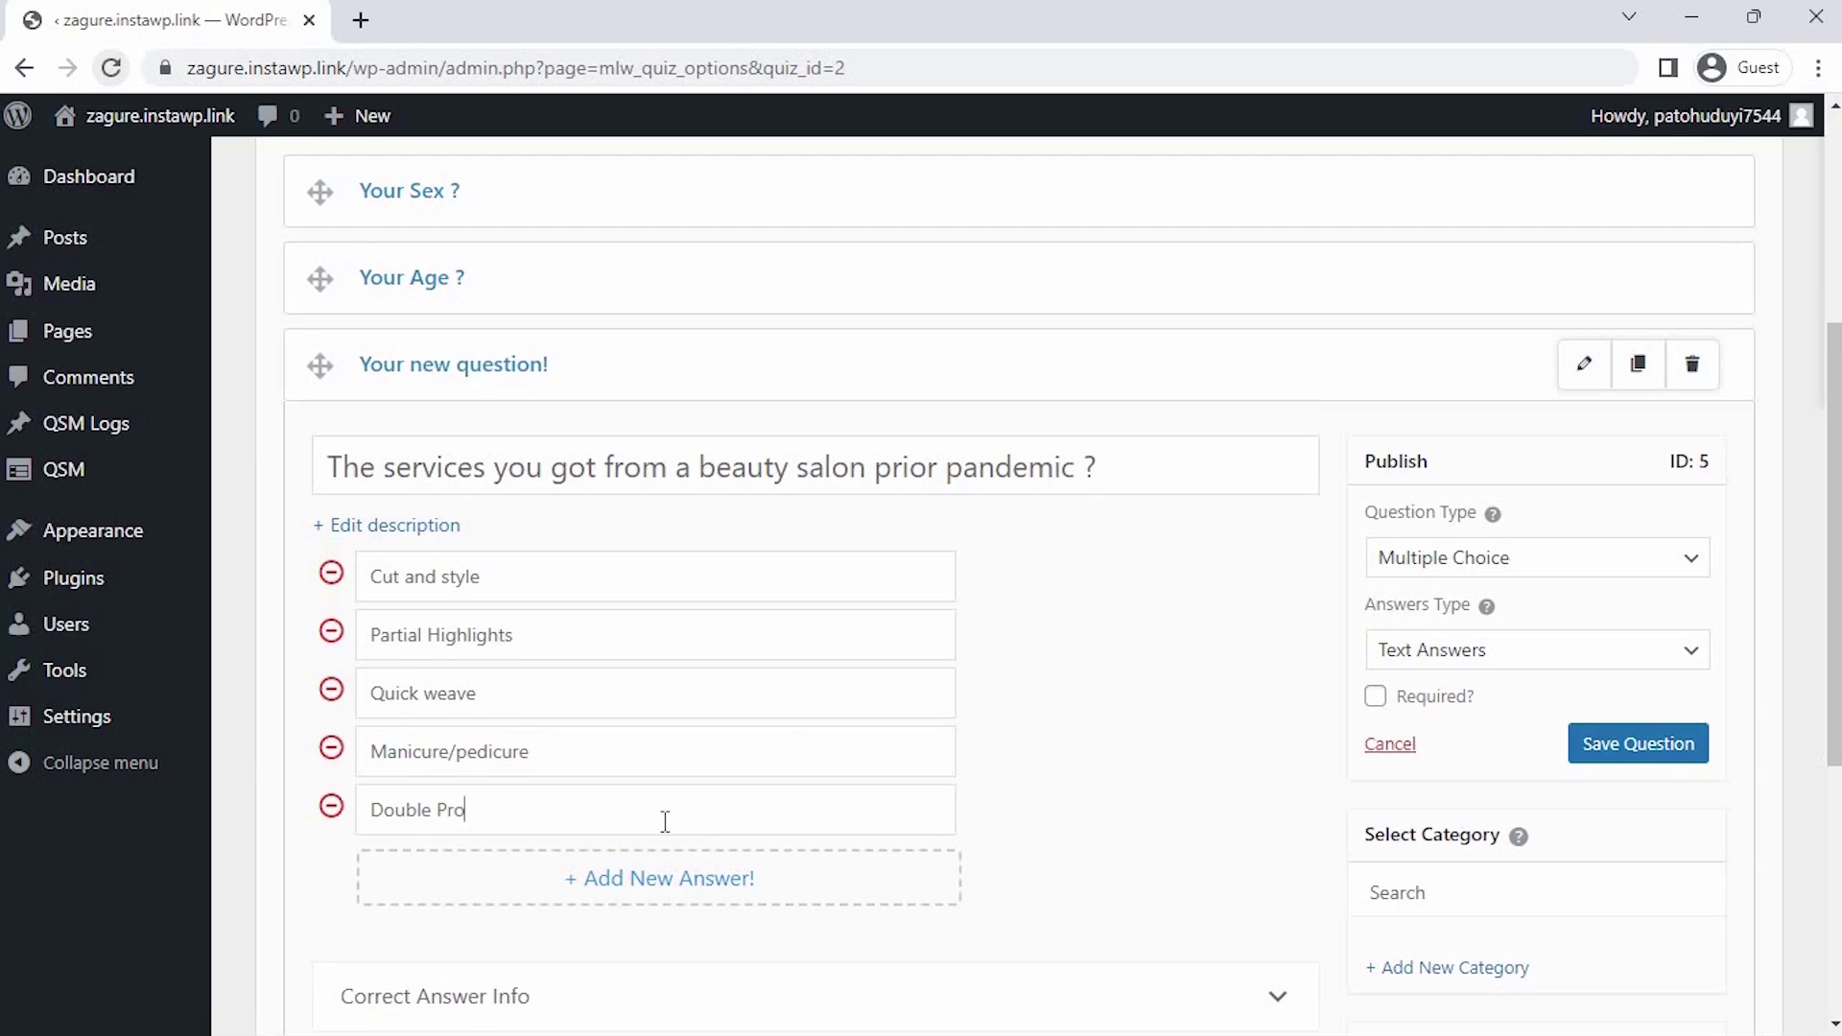
pyautogui.write('cess color')
pyautogui.click(678, 880)
pyautogui.write('Spa services')
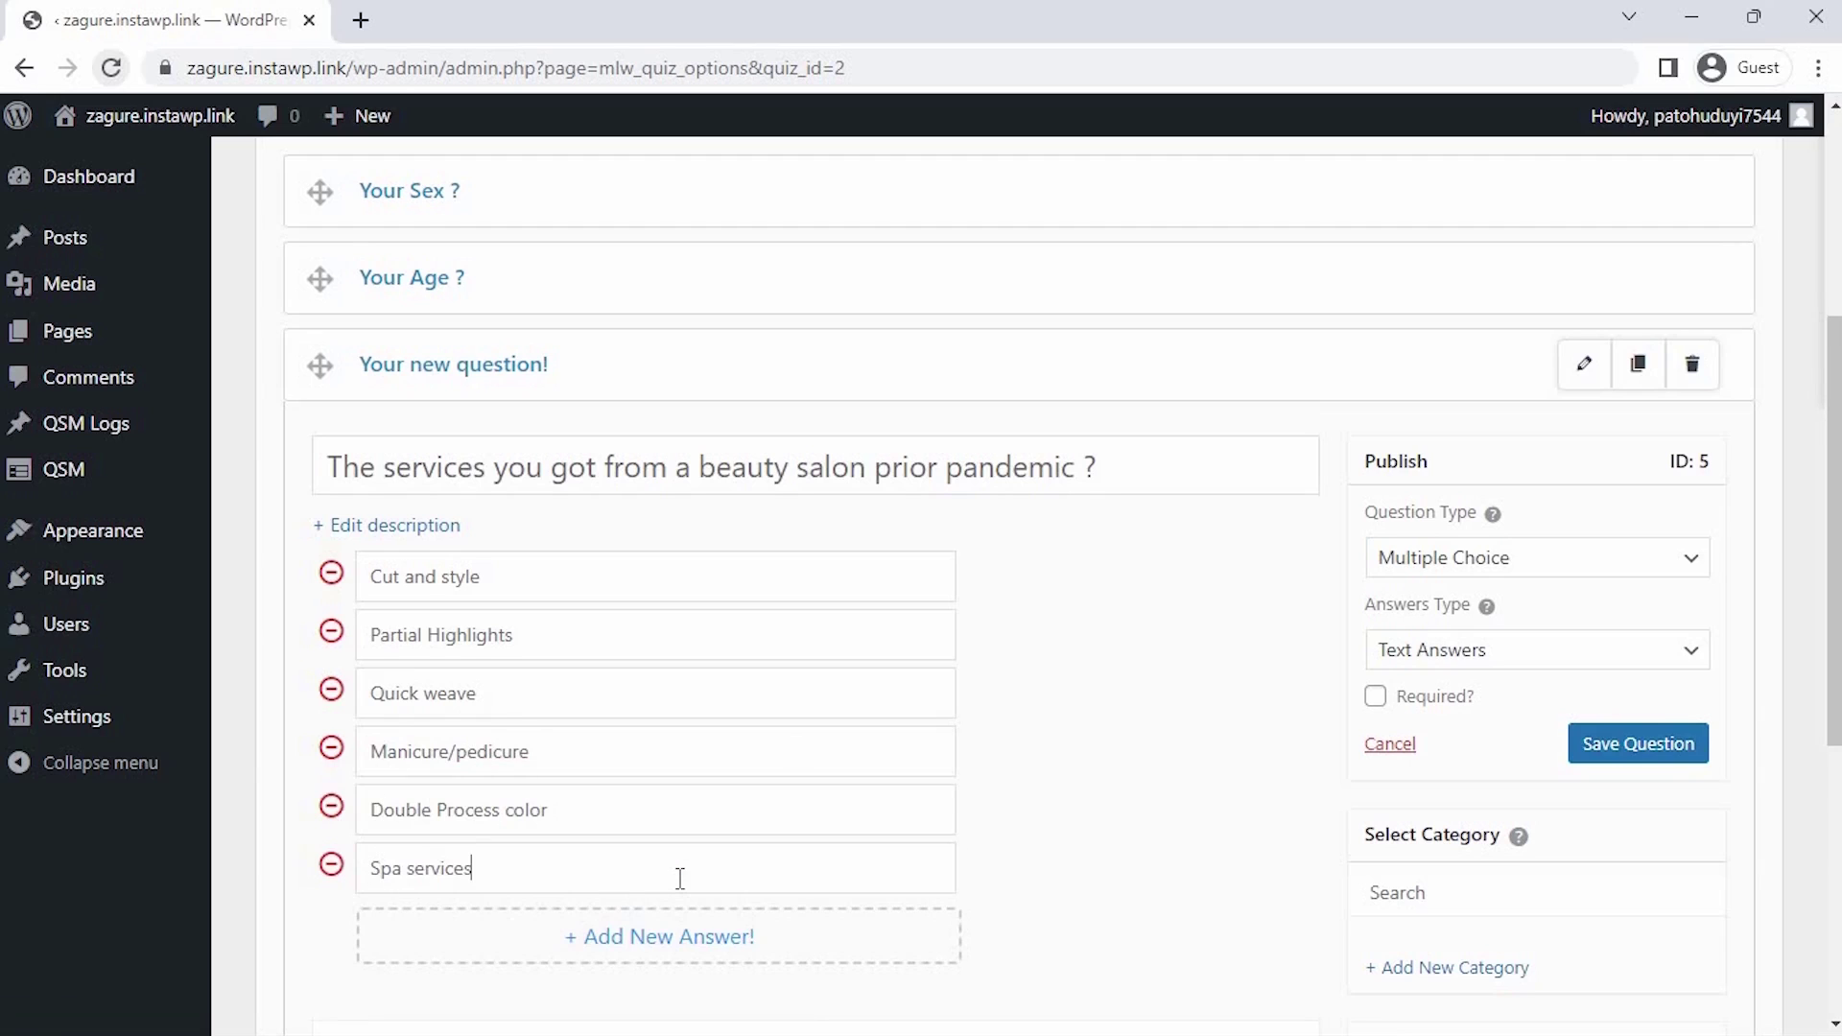
pyautogui.click(695, 938)
pyautogui.write('Others')
# Mark the services question required, save it, and start a new blank question.
pyautogui.click(1375, 696)
pyautogui.click(1635, 744)
pyautogui.scroll(-5, 1618, 743)
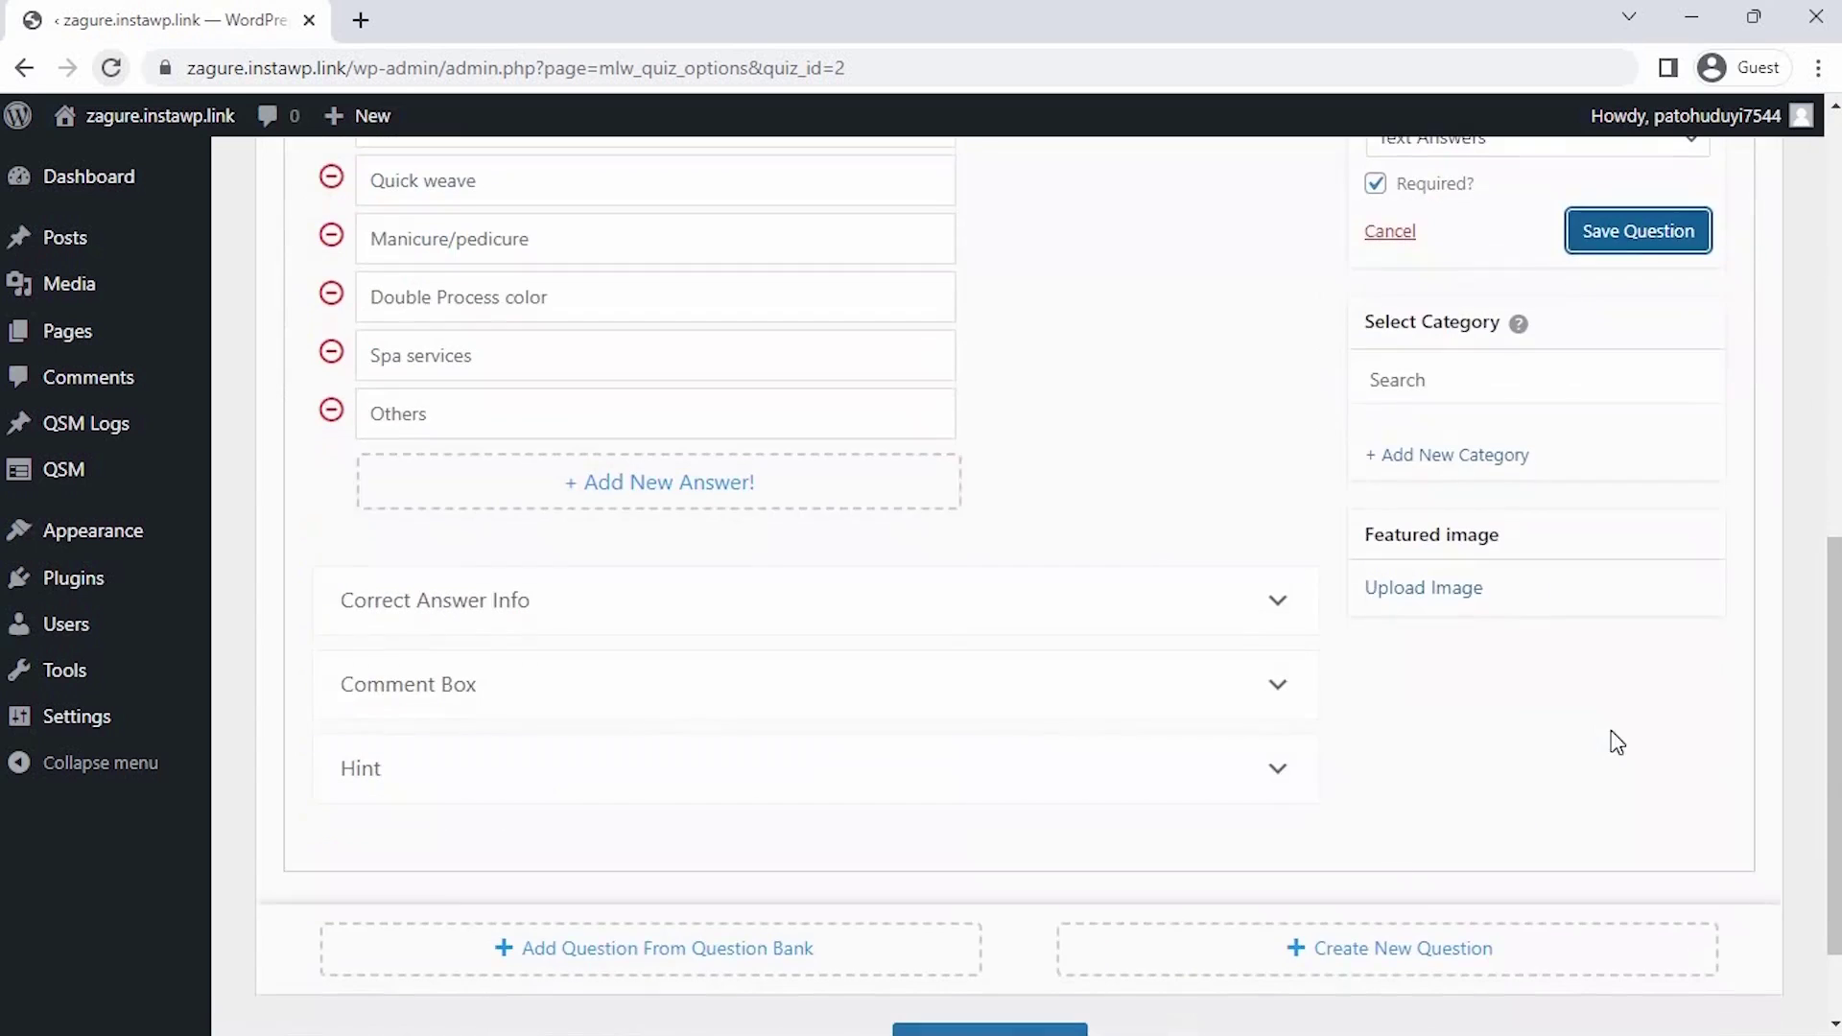
pyautogui.click(1311, 951)
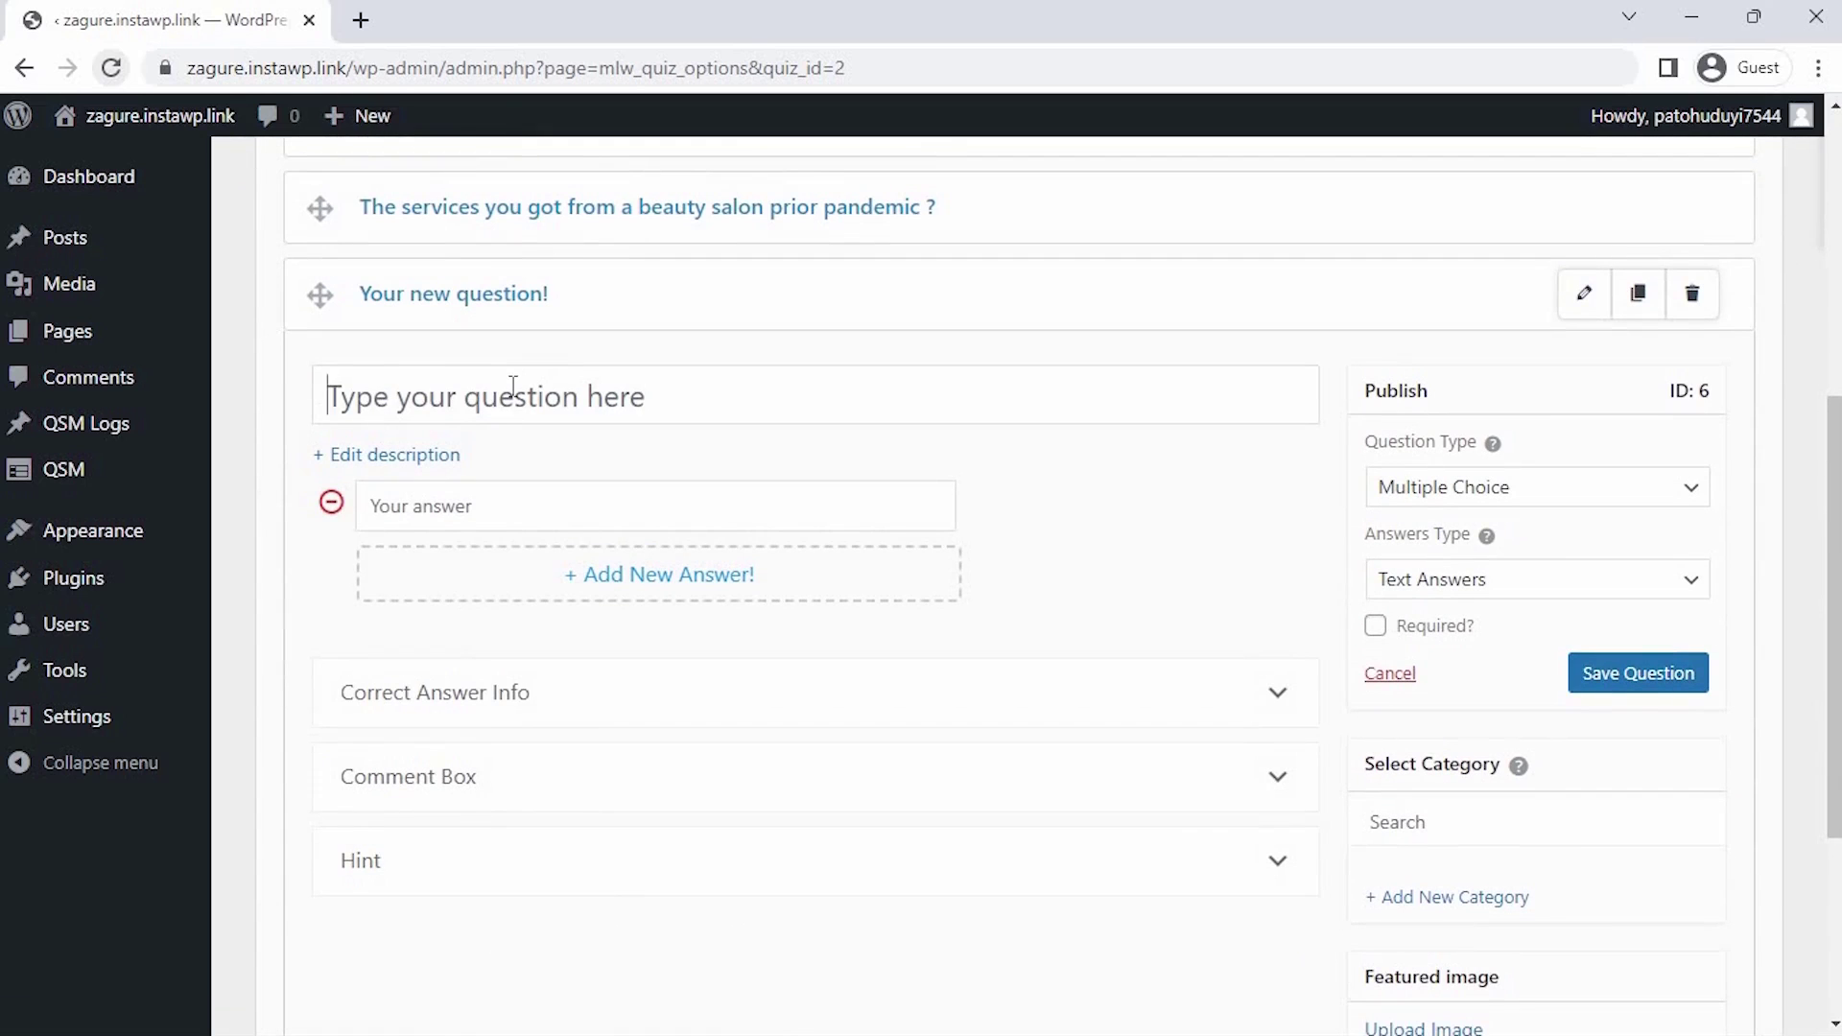
# Enter the question about getting these services during the pandemic, keeping Multiple Choice type.
pyautogui.write('Do you conside')
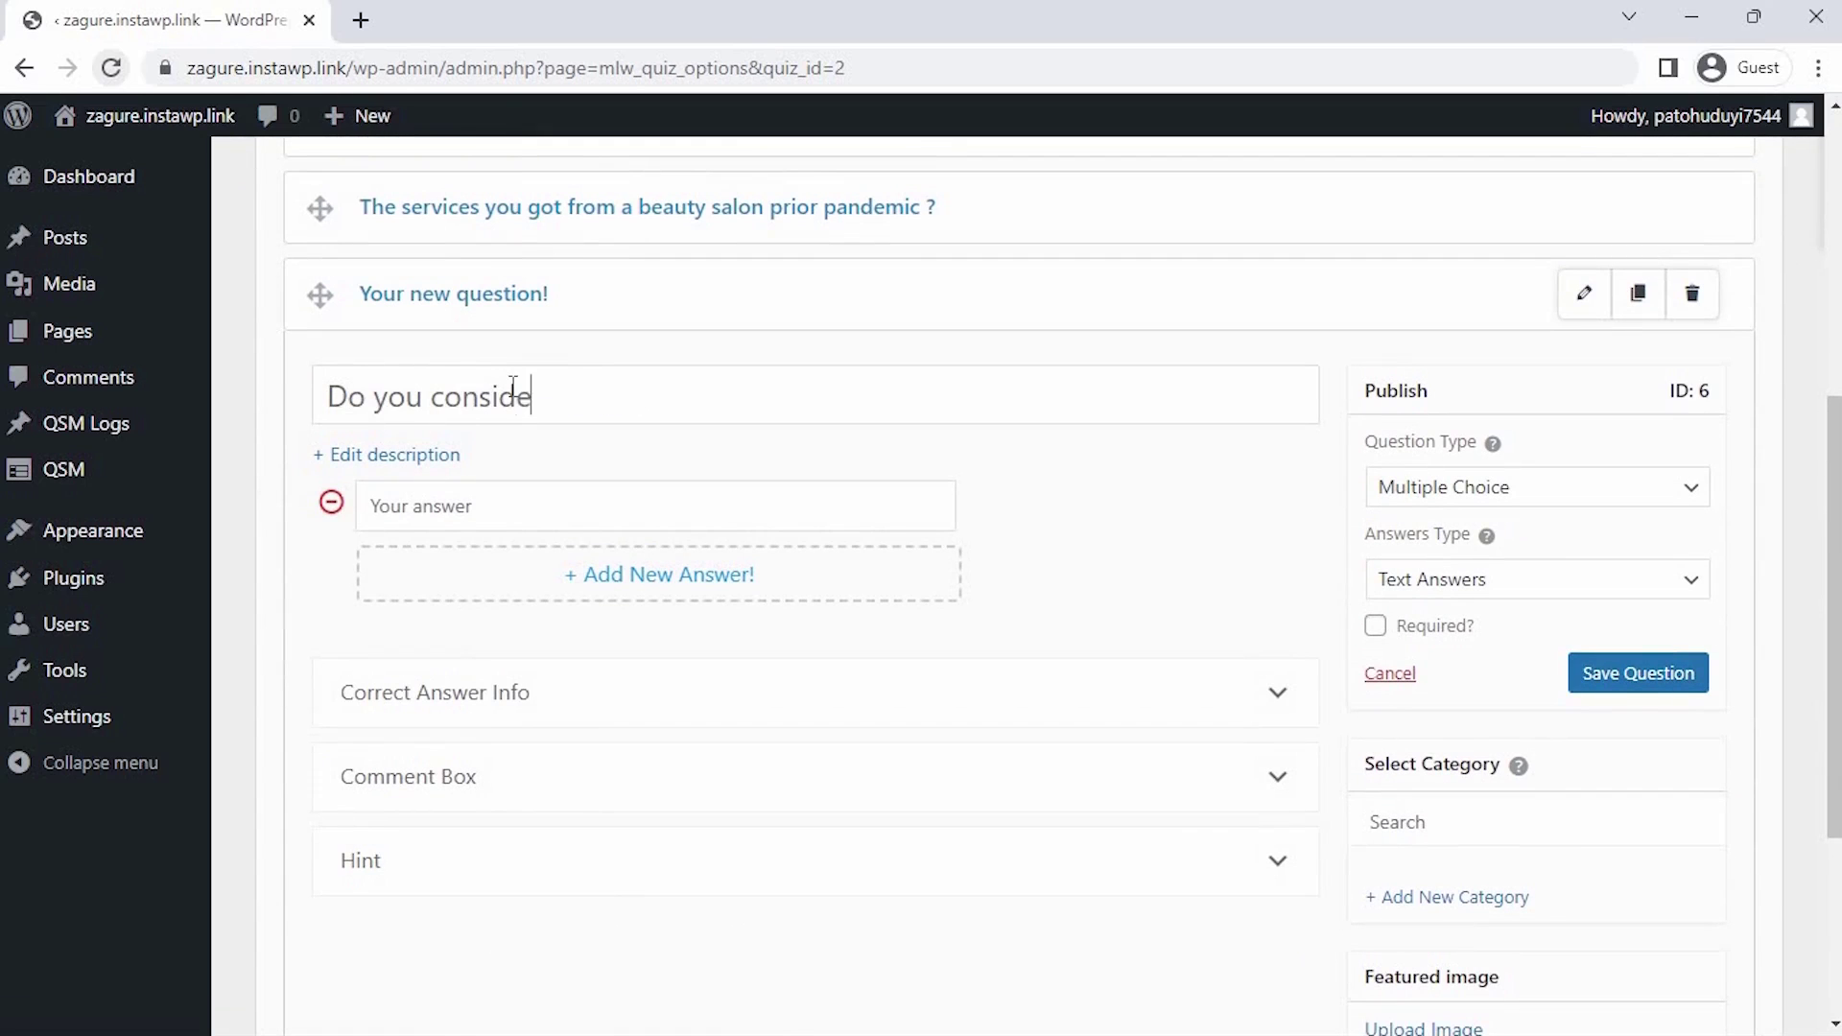
pyautogui.write('r to get thiese servi')
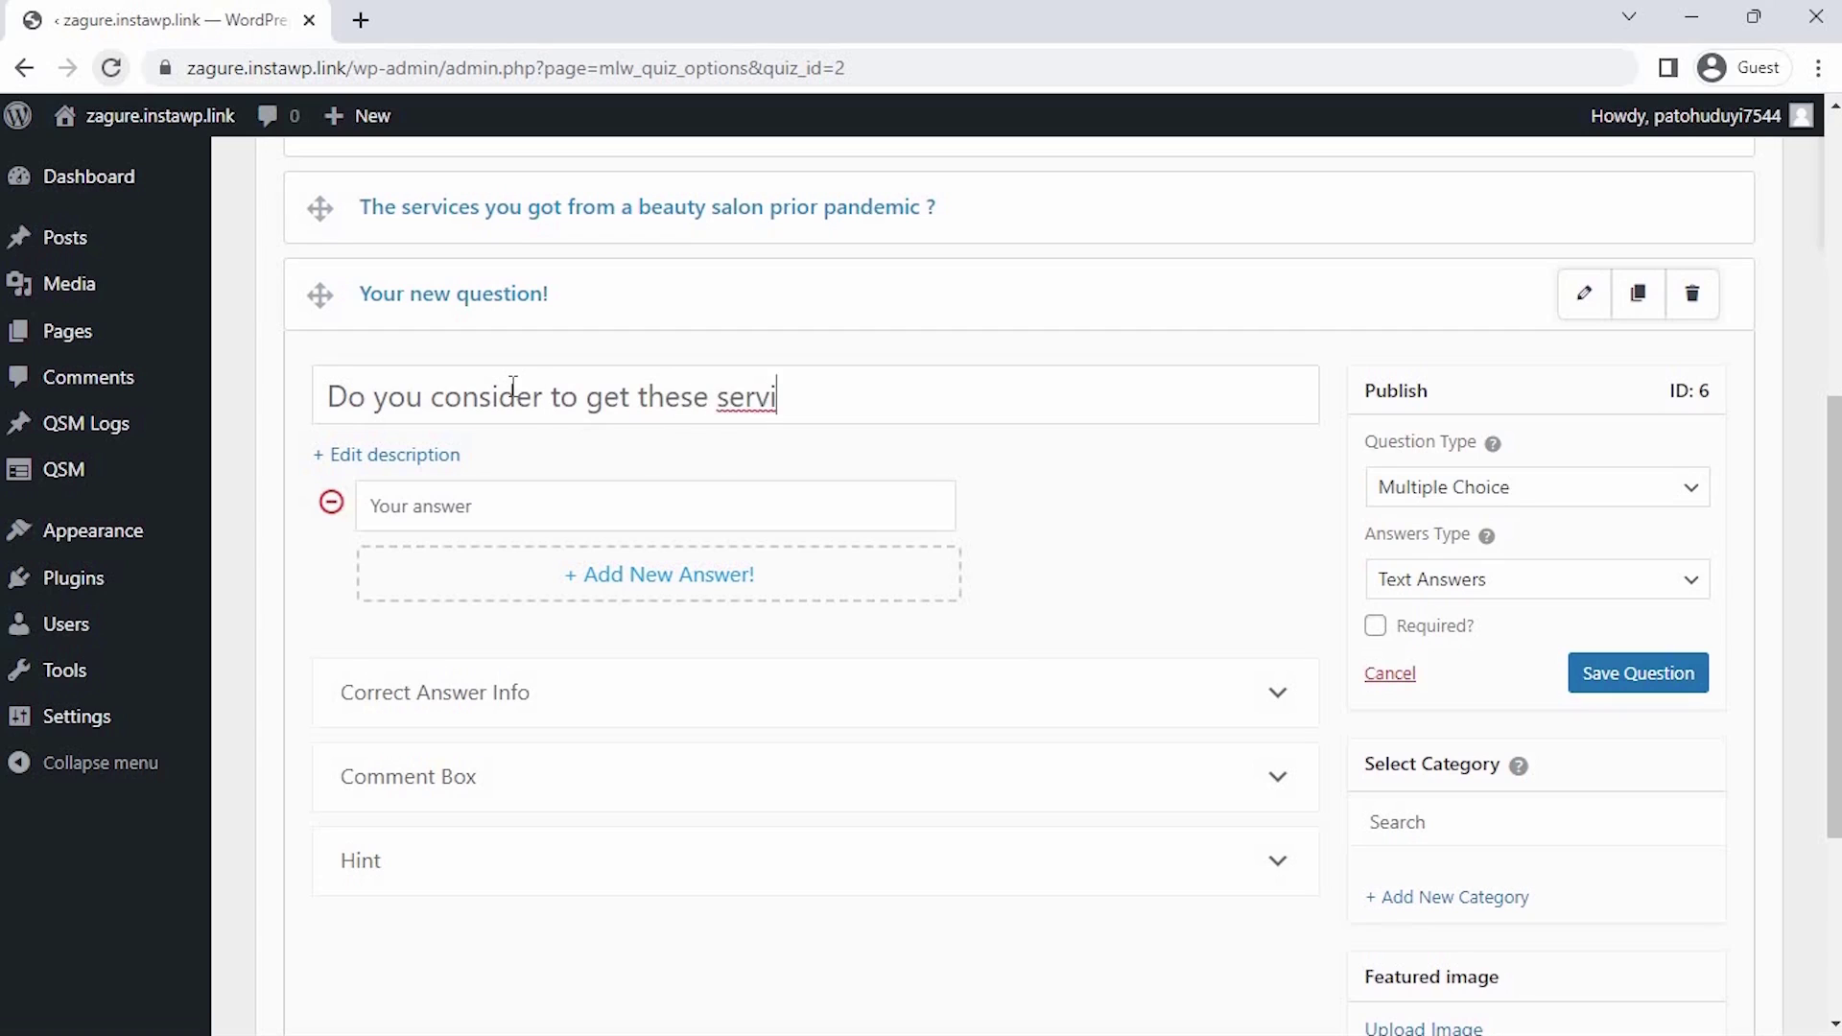
pyautogui.write('ces in the current')
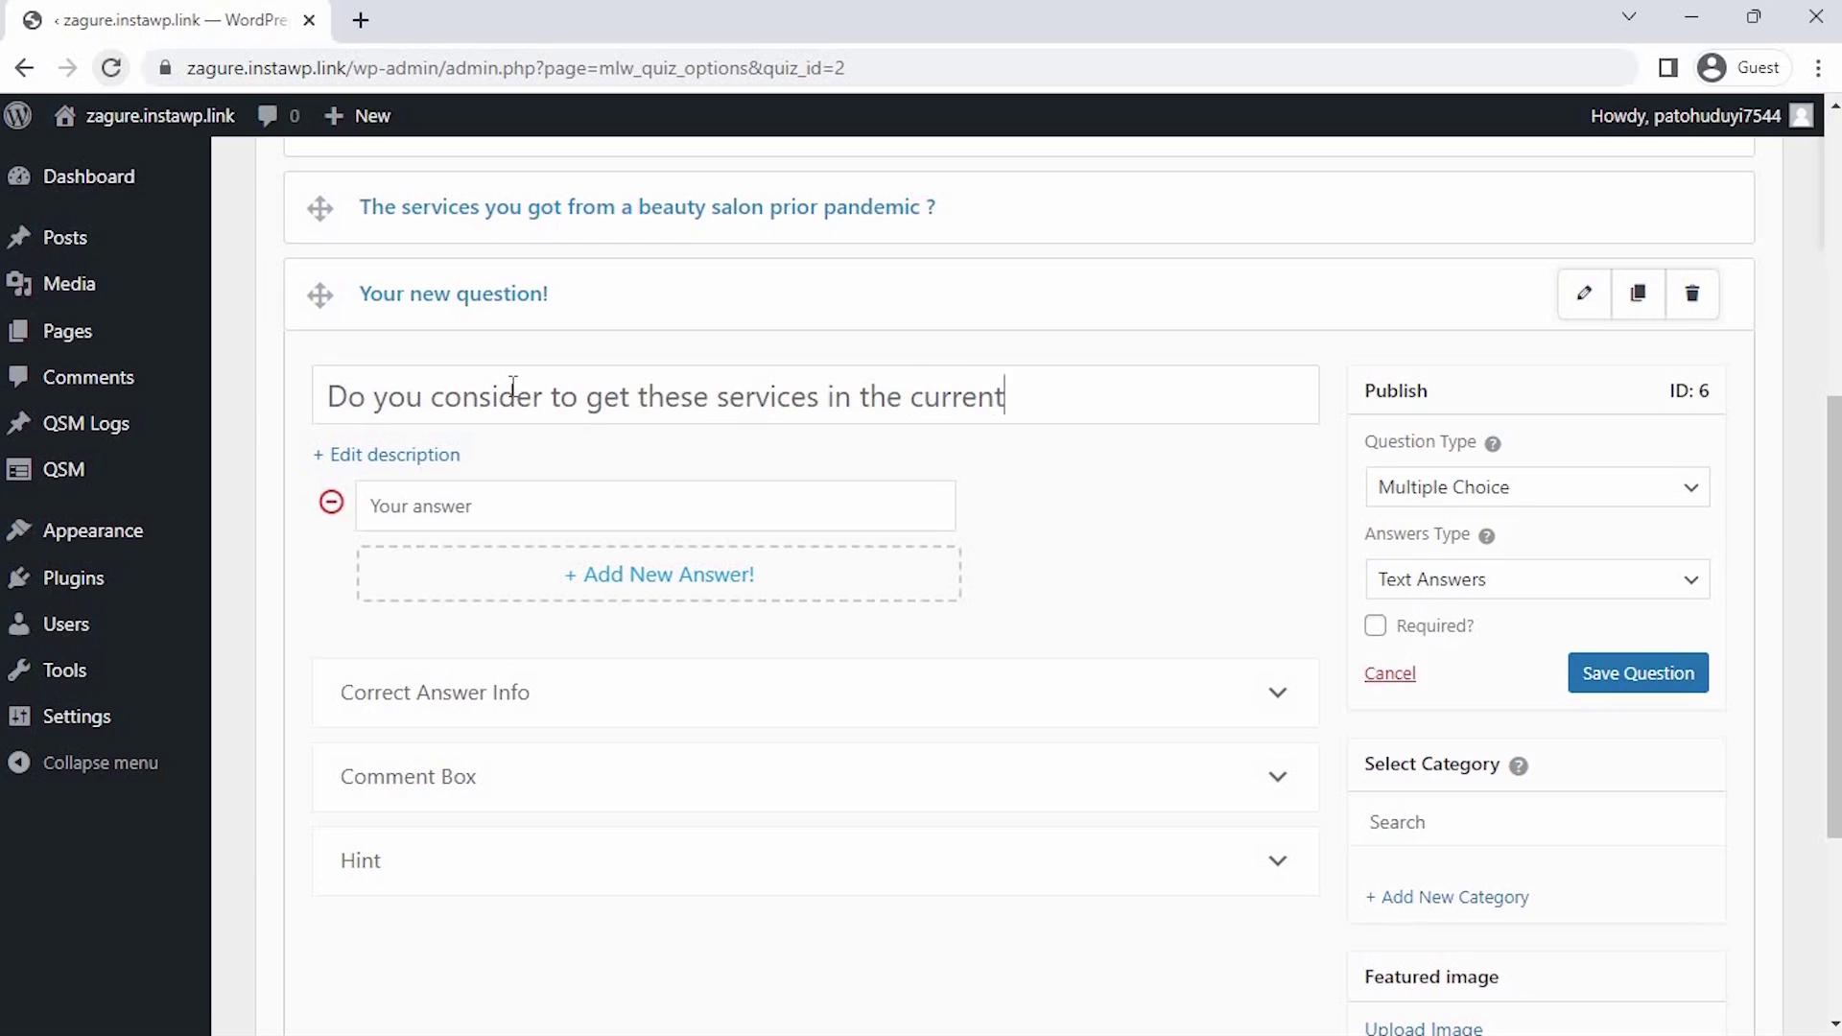
pyautogui.write(' state of pandemic ?')
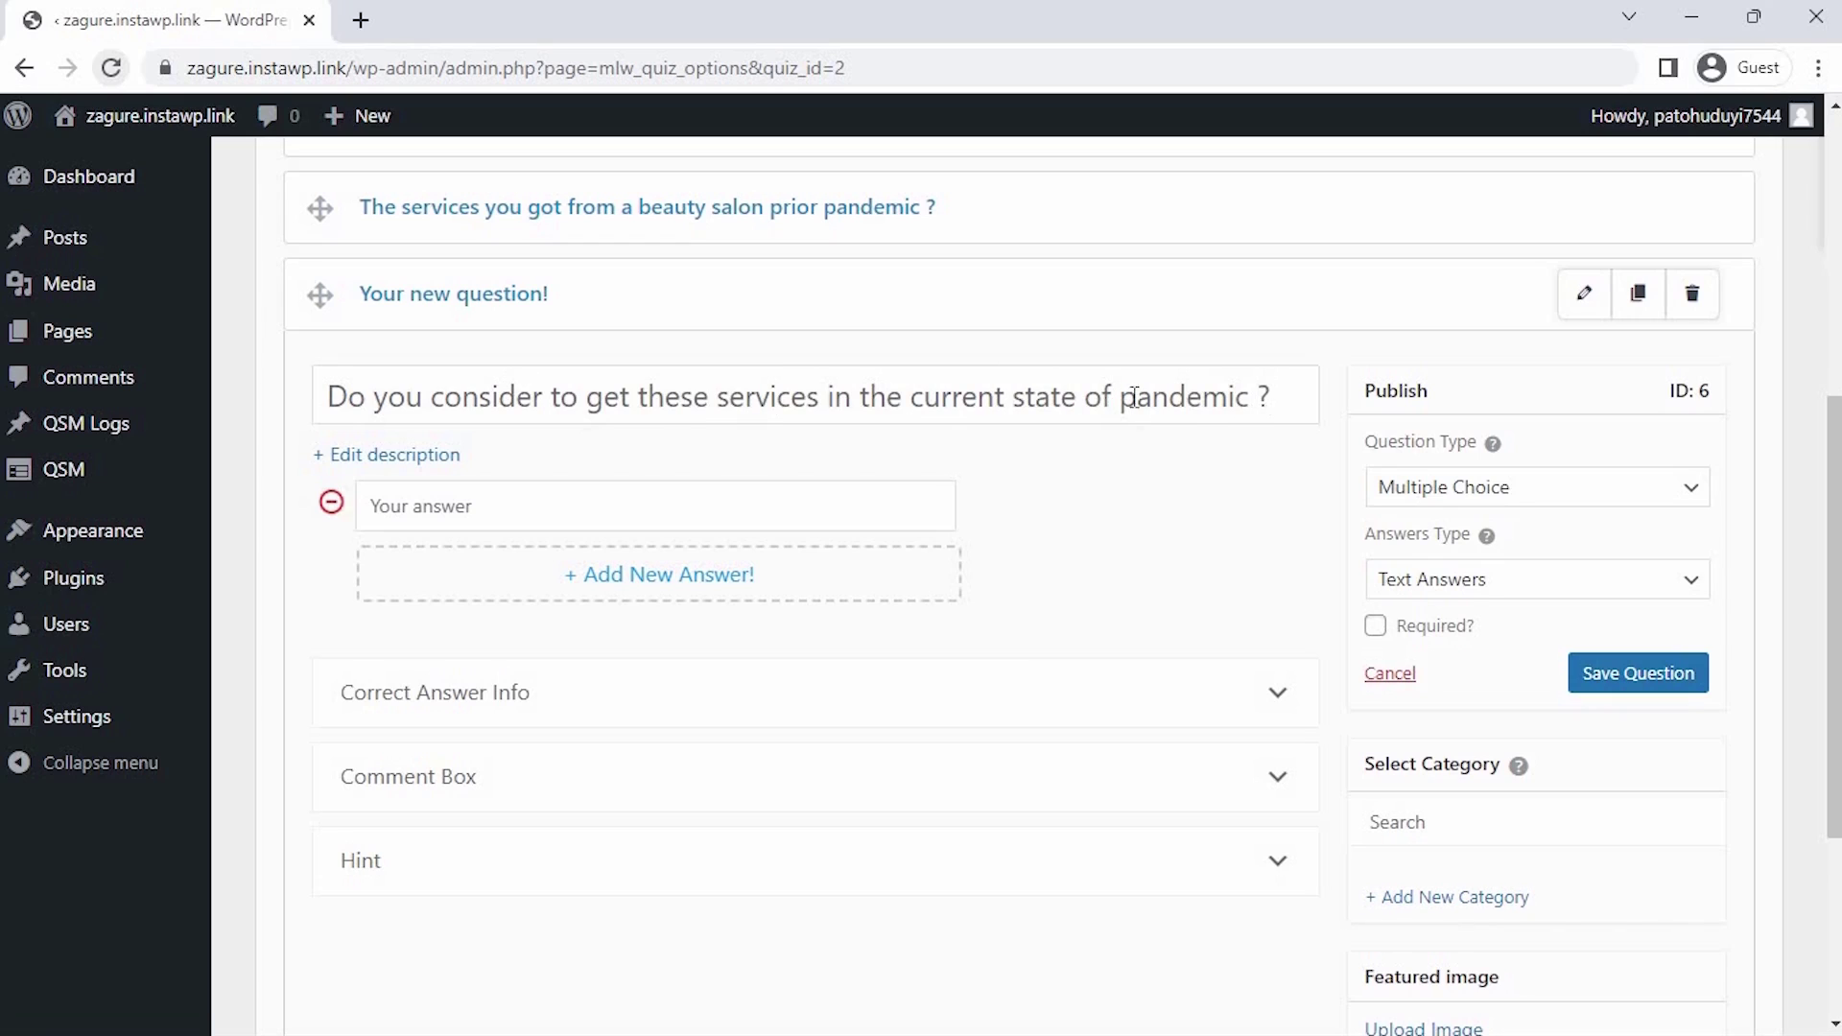
pyautogui.click(1402, 486)
pyautogui.click(752, 526)
# Add answers Yes, No and Other, mark the question required, and save it.
pyautogui.click(752, 518)
pyautogui.write('Yes')
pyautogui.click(764, 571)
pyautogui.write('No')
pyautogui.click(794, 633)
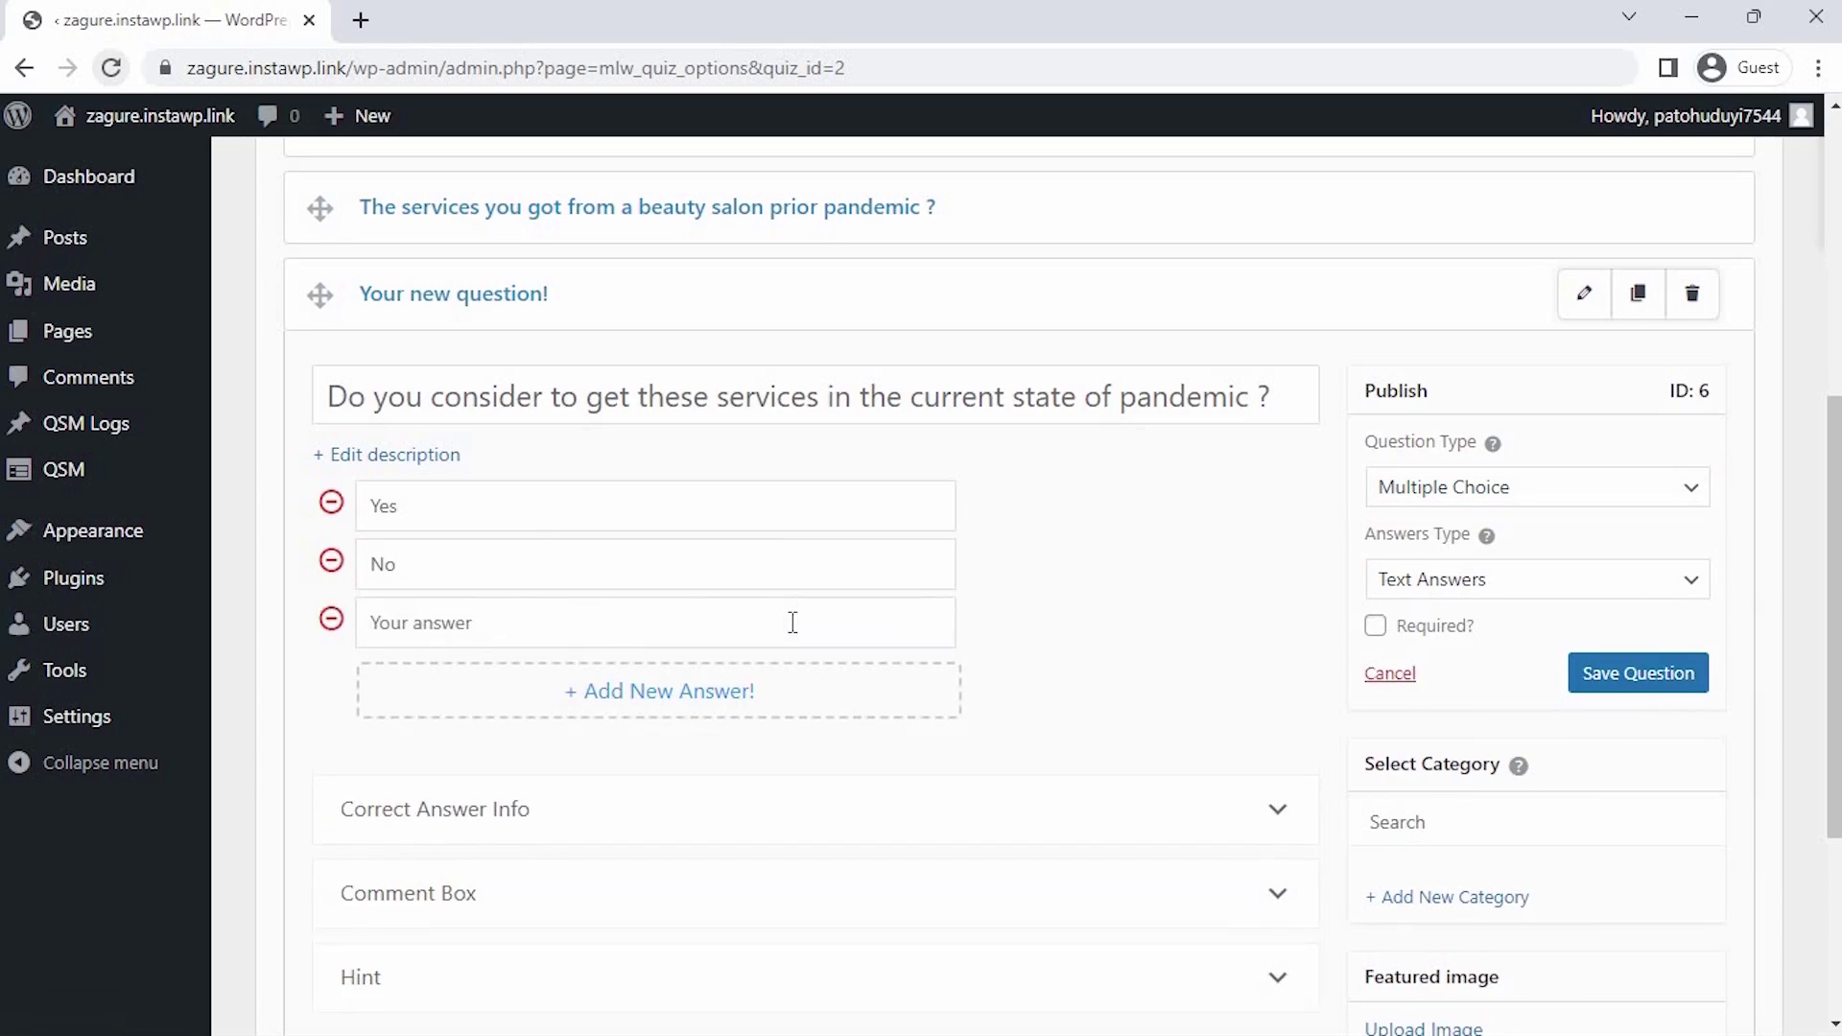
pyautogui.write('Other')
pyautogui.click(1438, 629)
pyautogui.click(1580, 668)
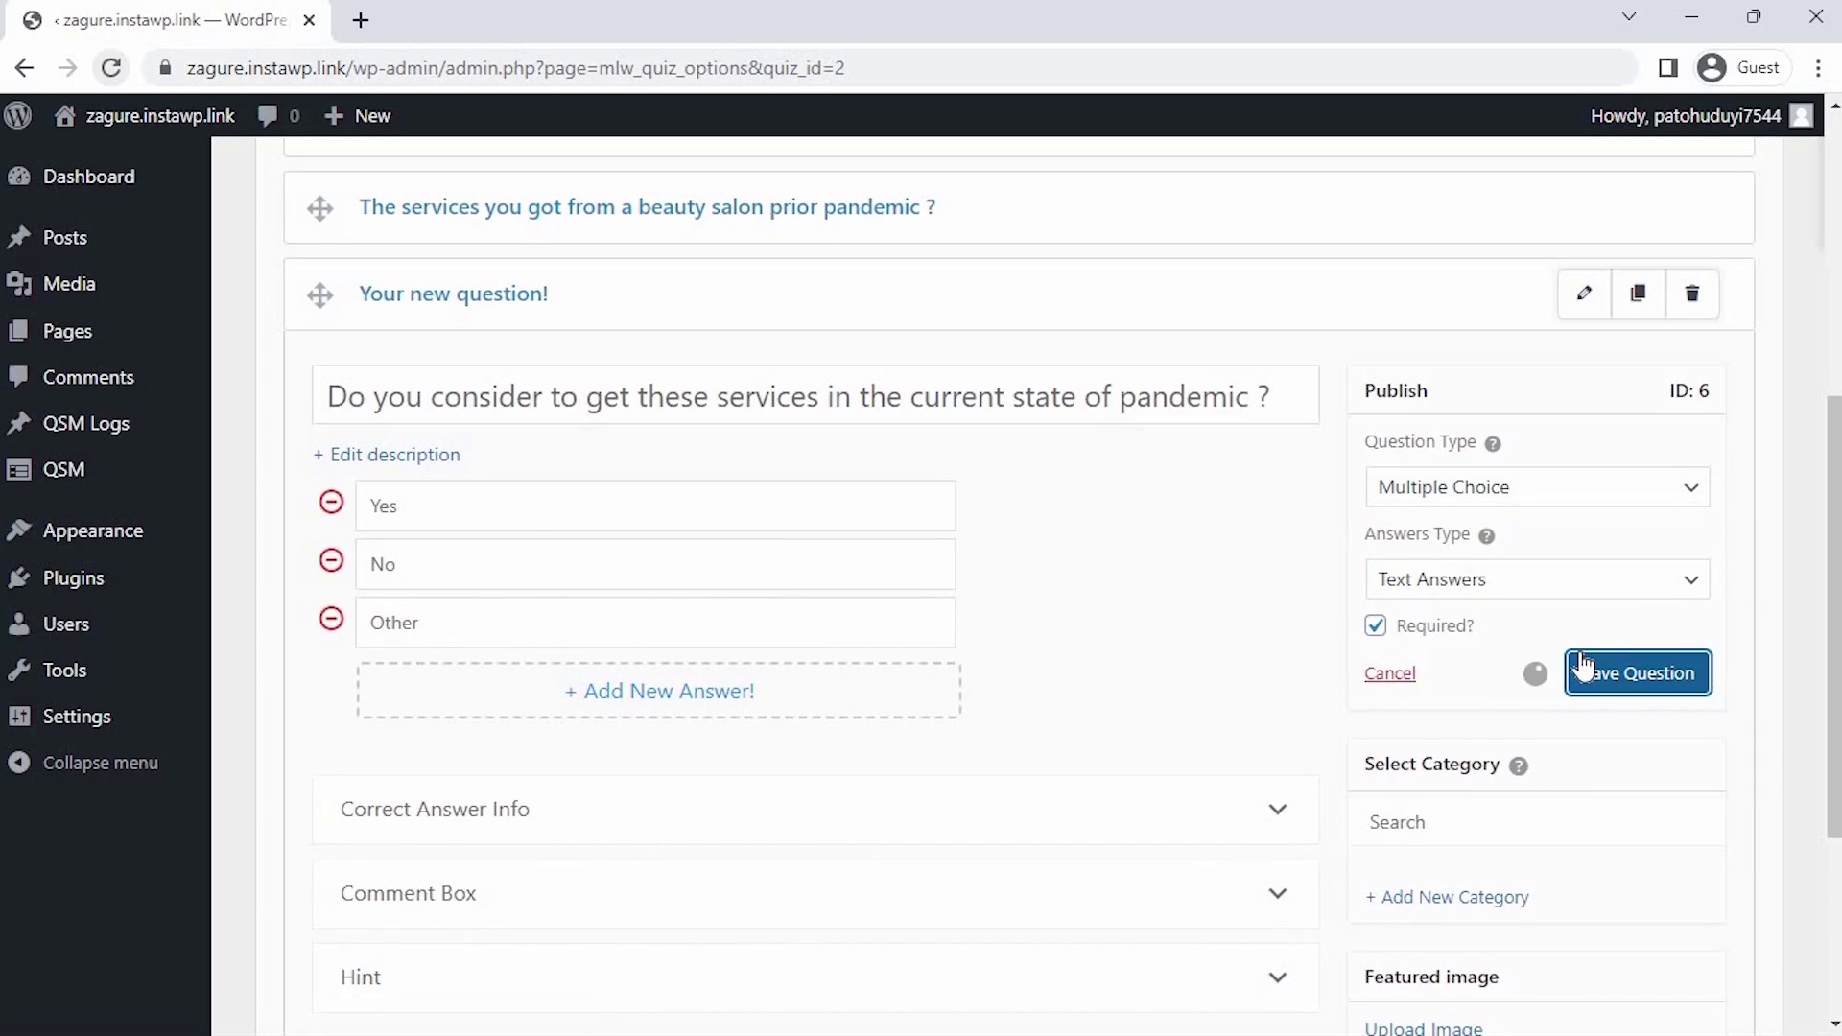
# Start a fifth question and type 'Do you want to add any Experience ?', fixing the typo.
pyautogui.scroll(-4, 1406, 826)
pyautogui.click(1406, 826)
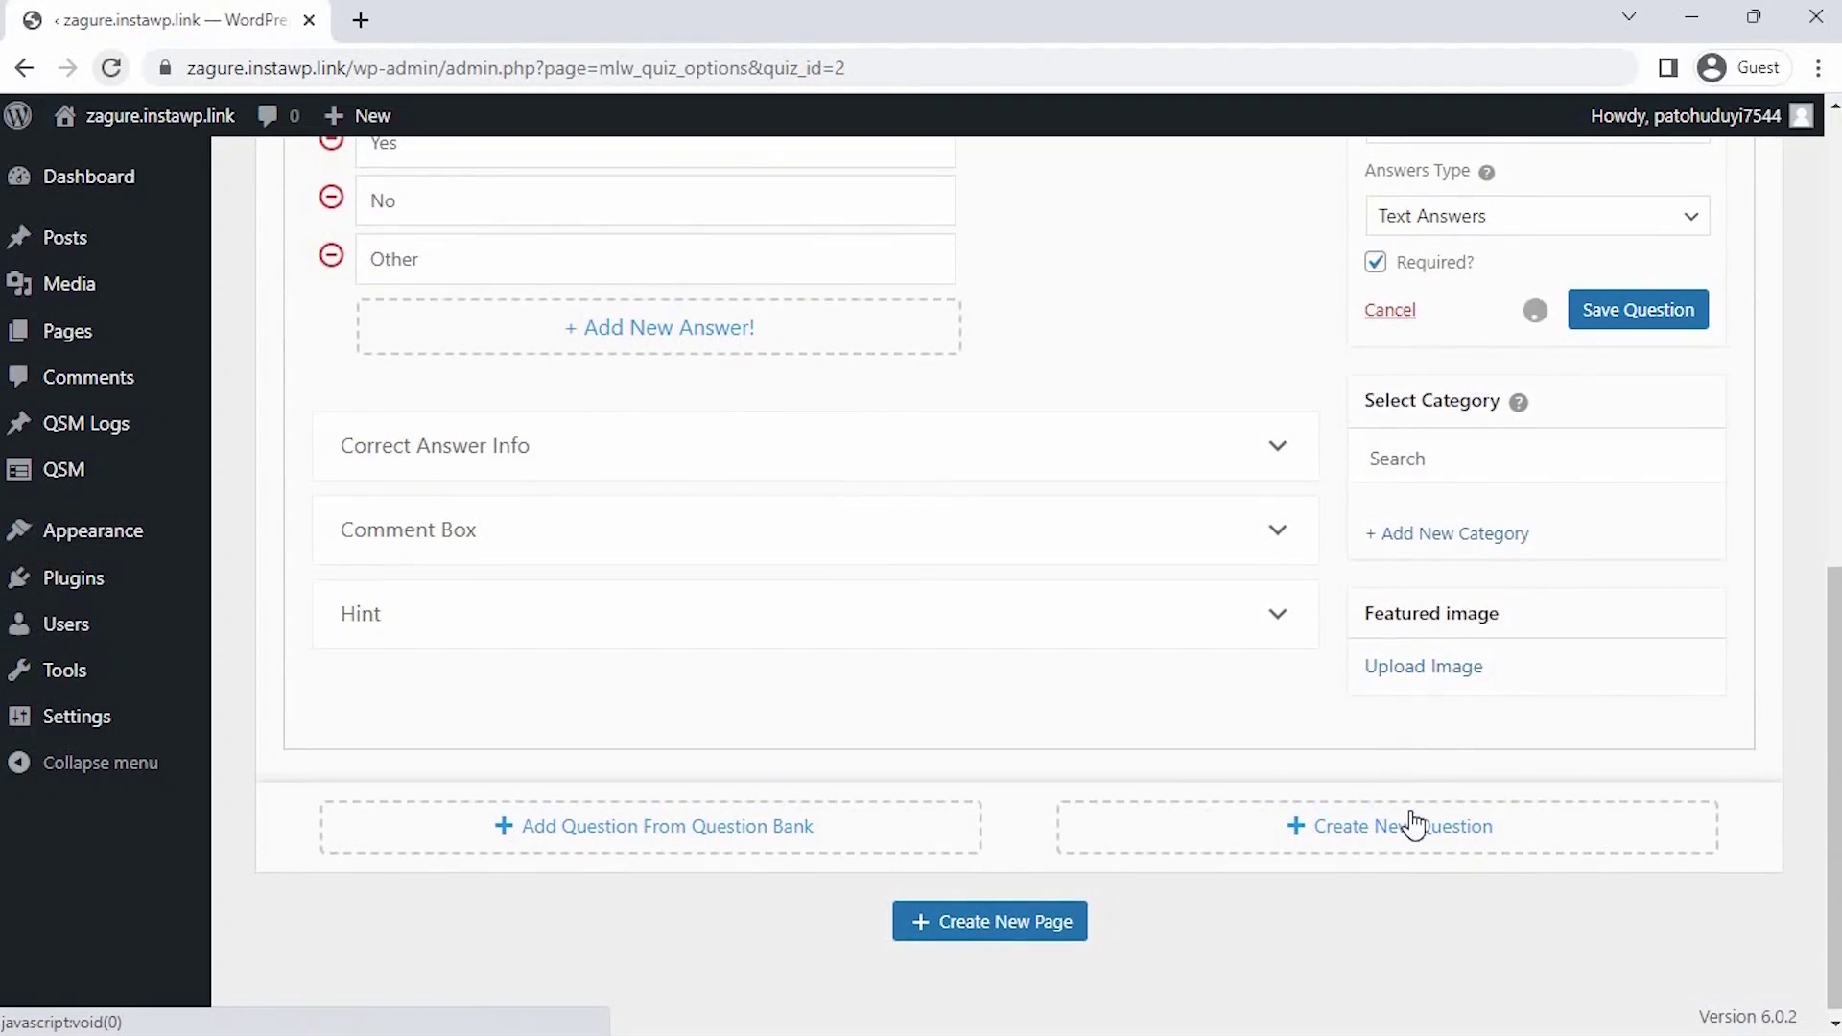
pyautogui.write('D ')
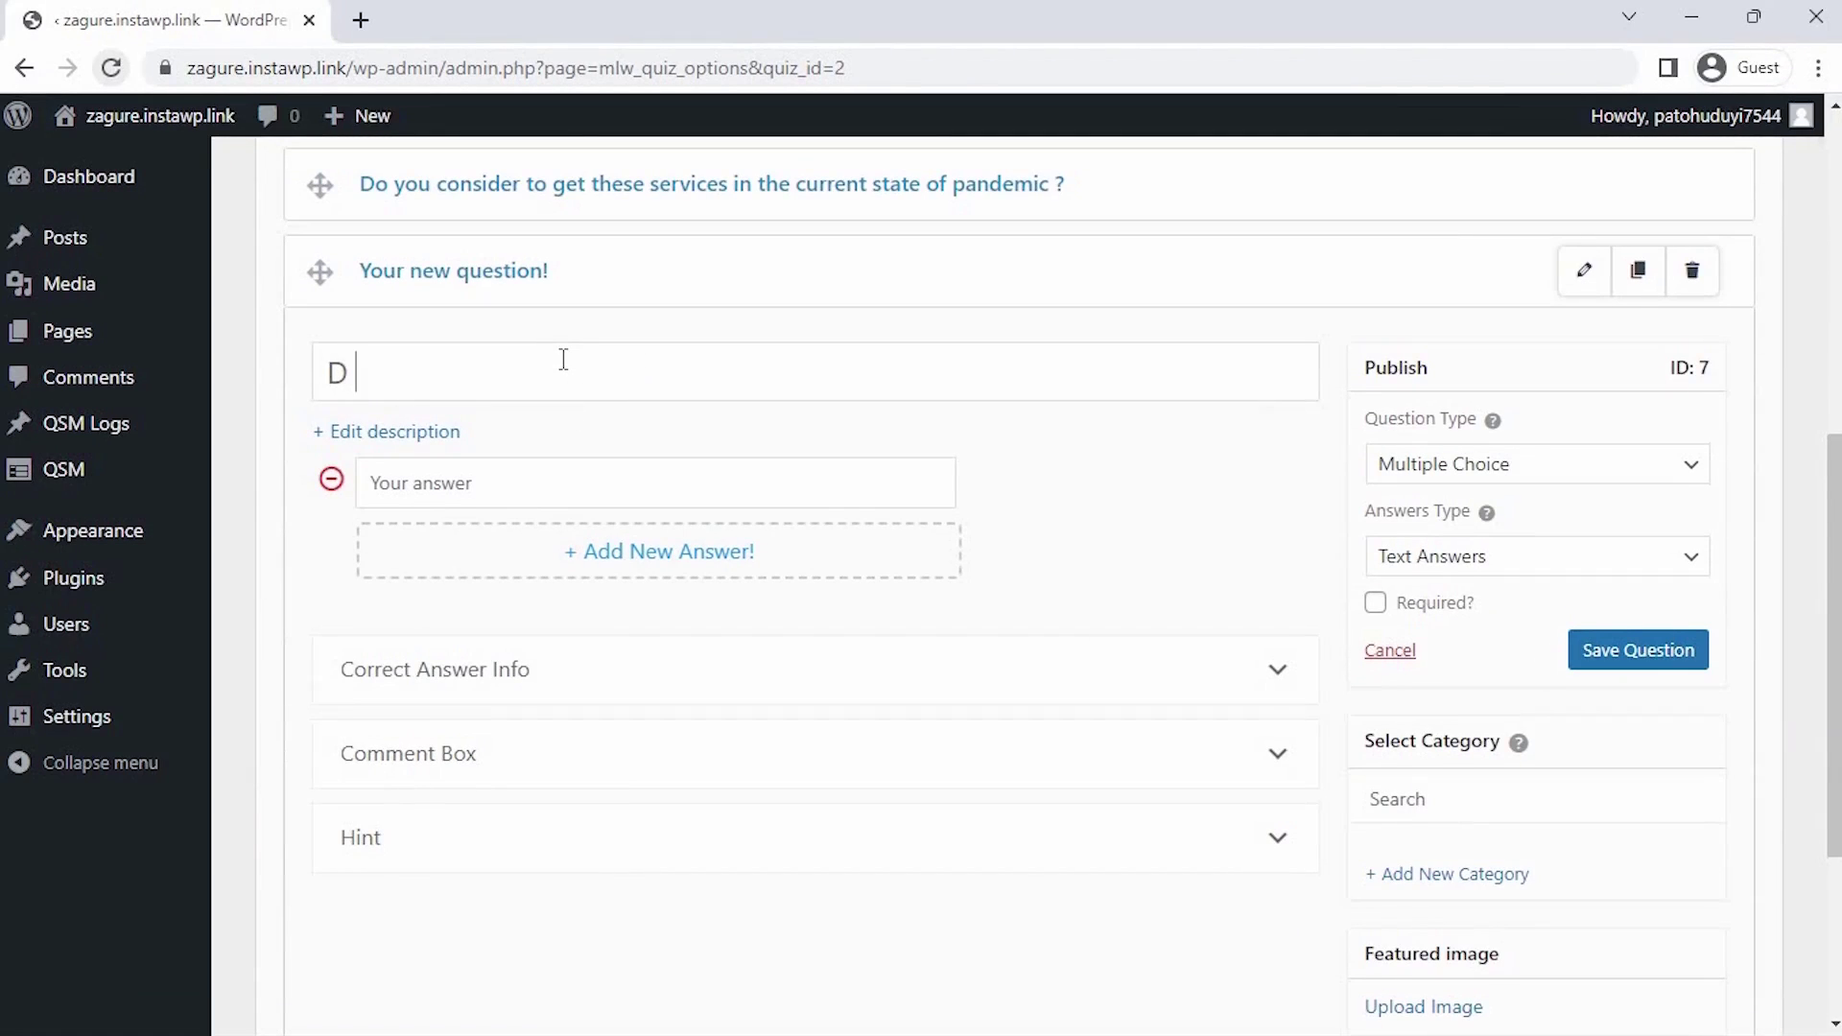
pyautogui.write(' you eant')
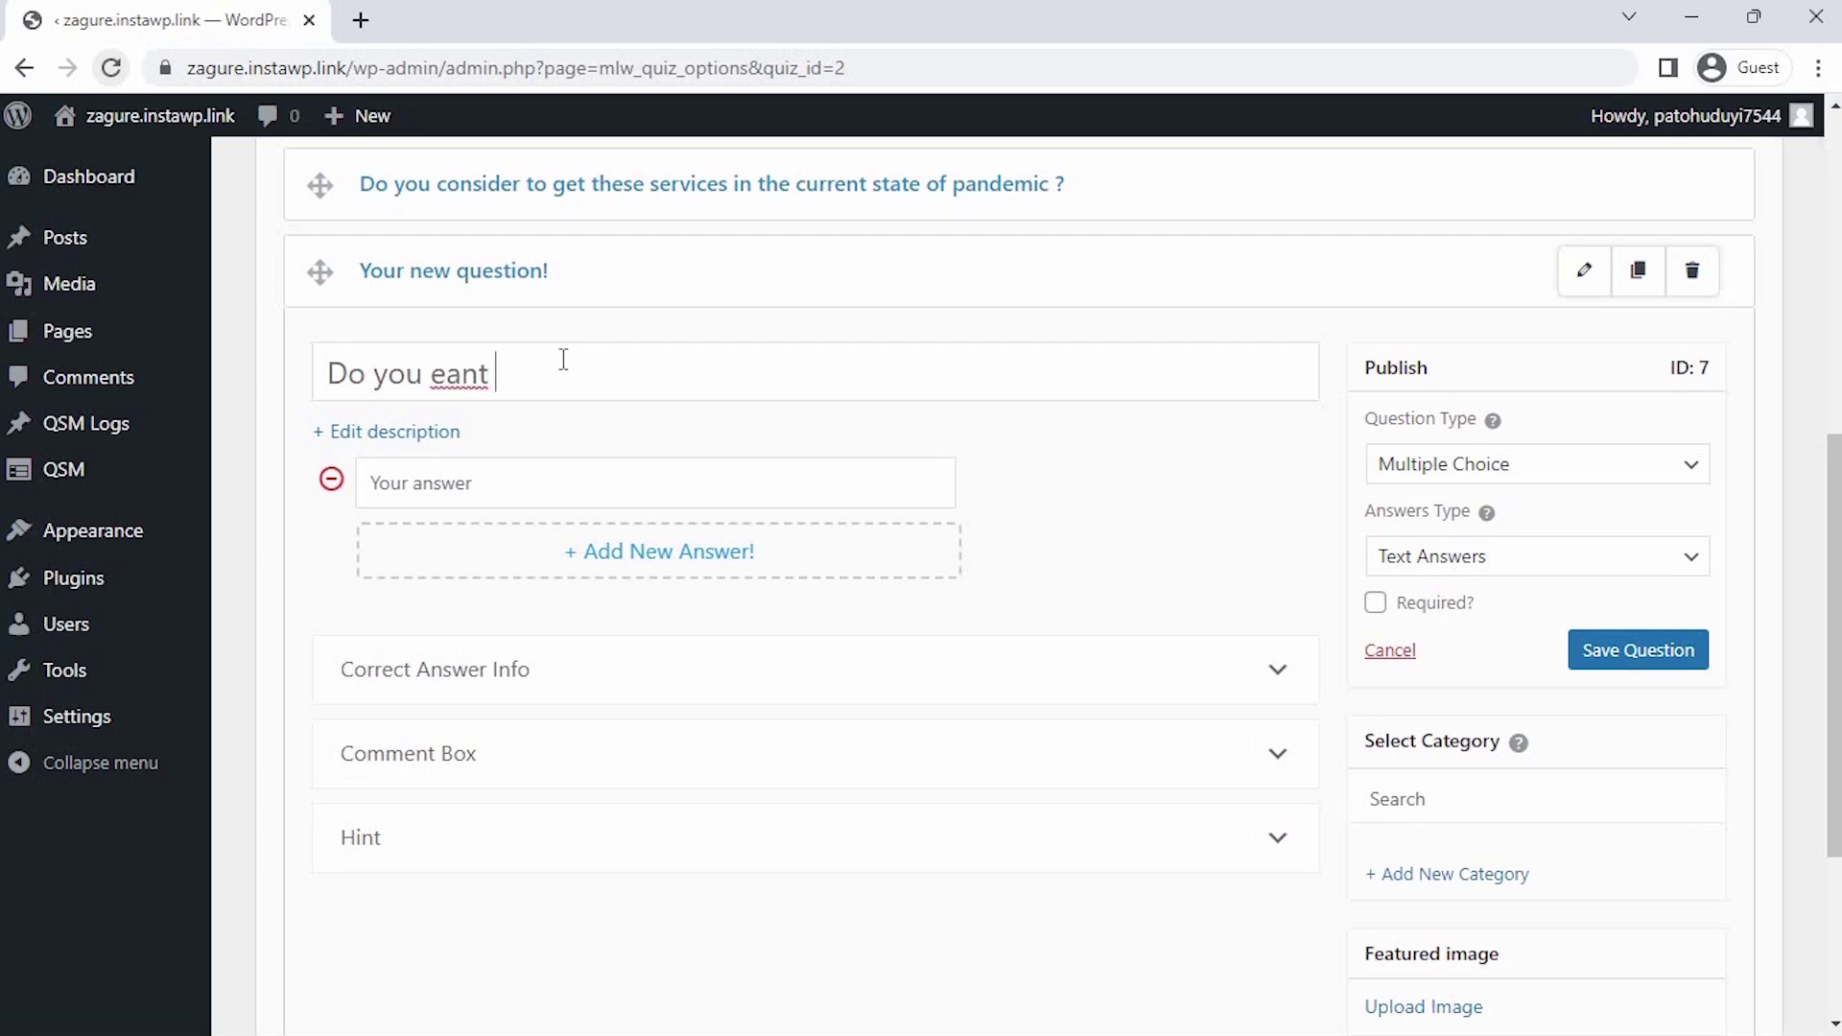
pyautogui.press('BackSpace')
pyautogui.write('w')
pyautogui.press('Right')
pyautogui.write('to add a')
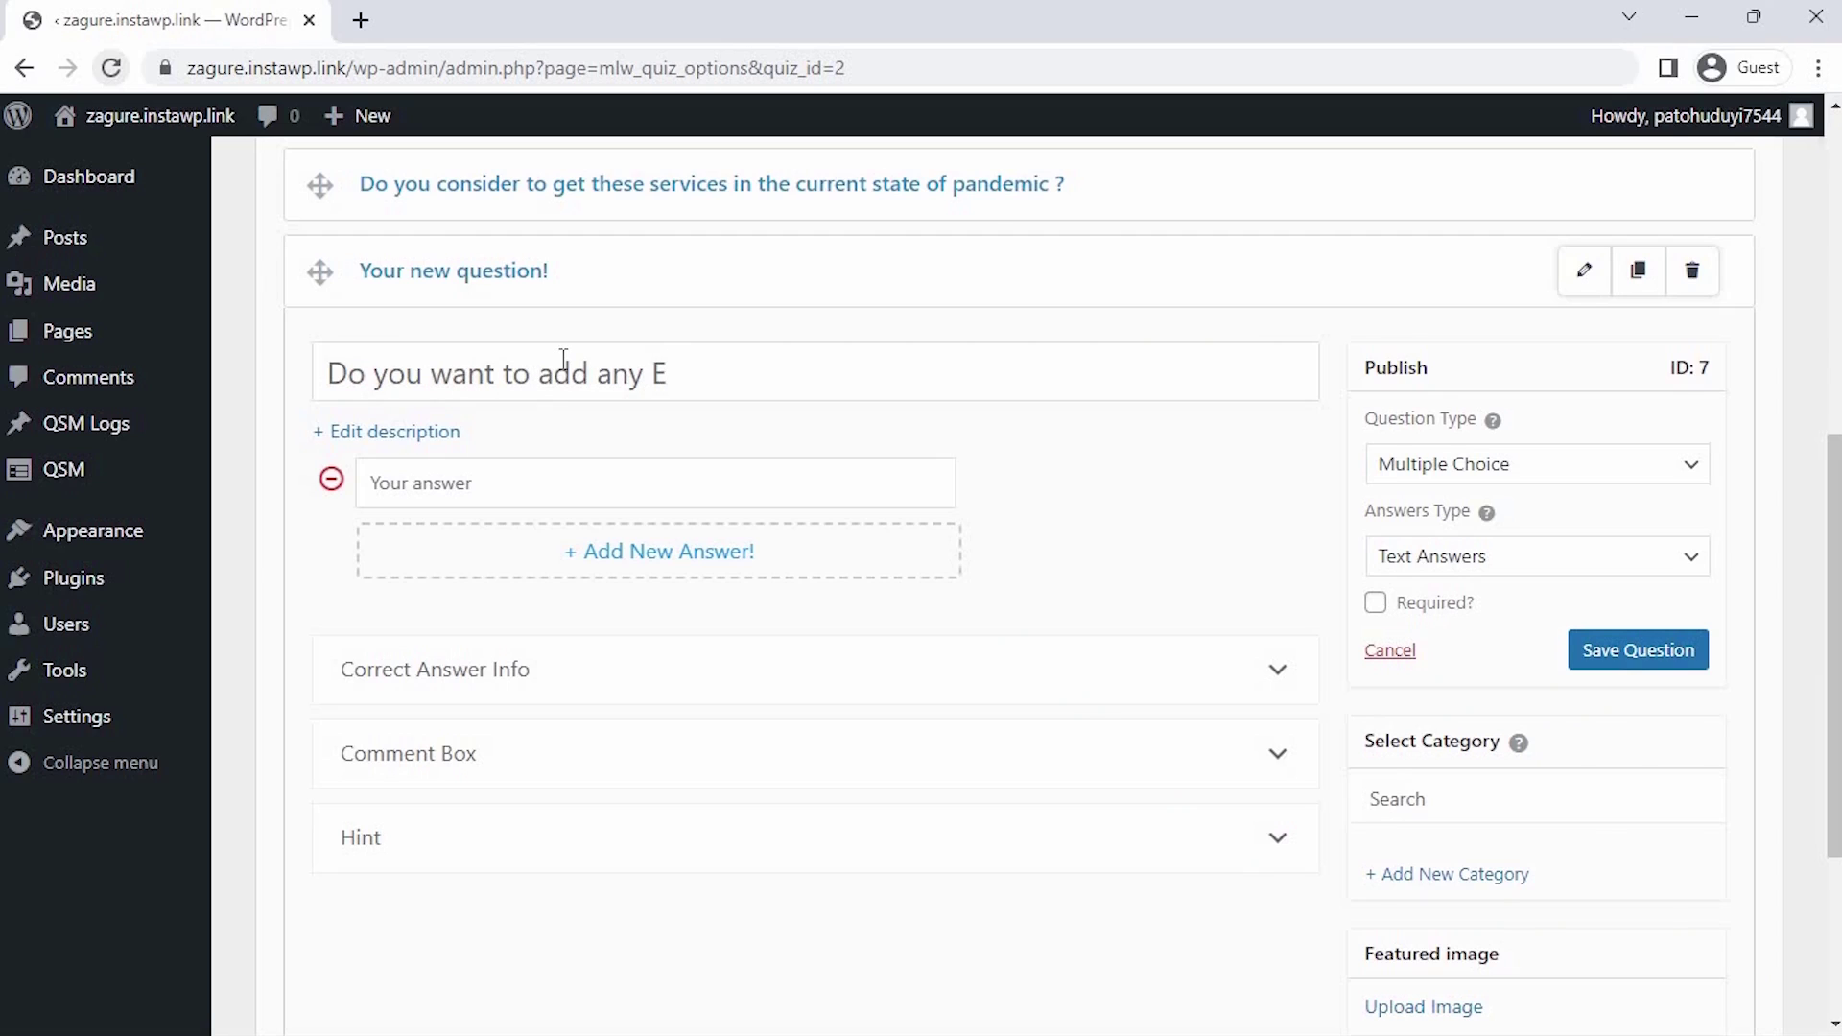
pyautogui.write('ny Experience ?')
# Set the Experience question's type to Paragraph and save it.
pyautogui.click(1418, 465)
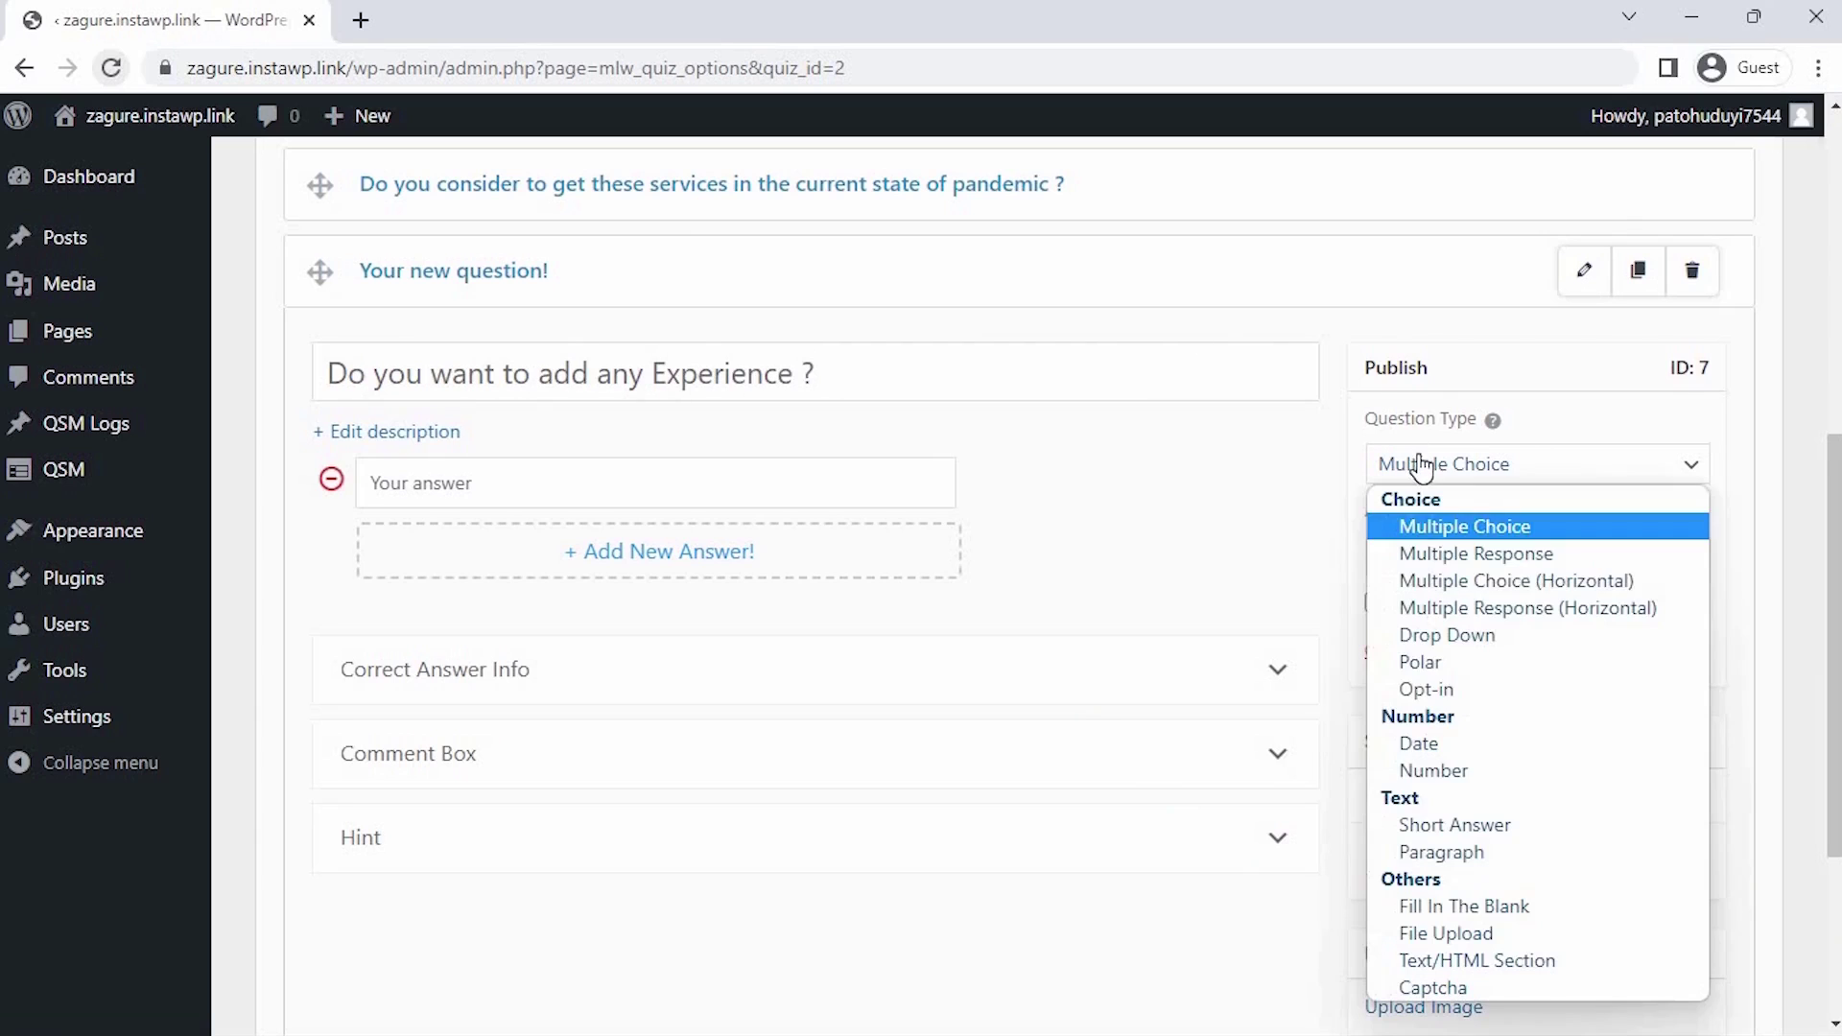
pyautogui.click(1437, 851)
pyautogui.click(1626, 566)
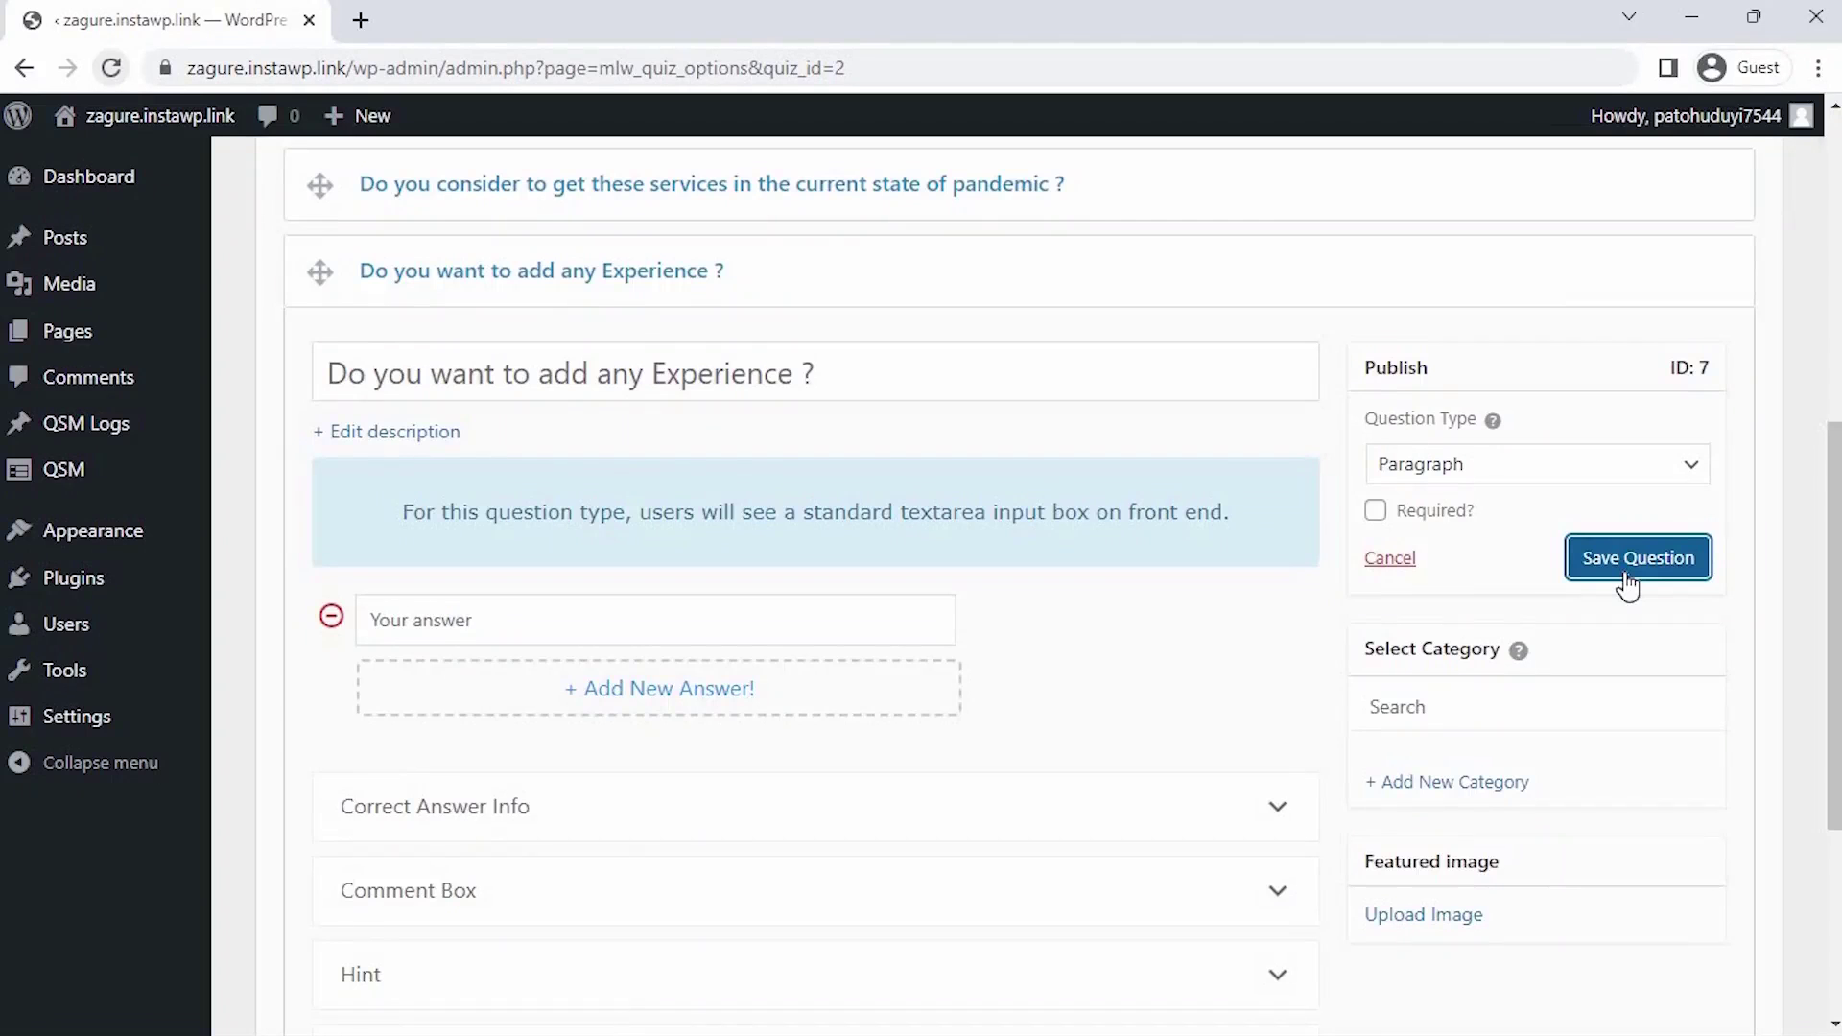
pyautogui.scroll(5, 1626, 584)
pyautogui.scroll(2, 1628, 585)
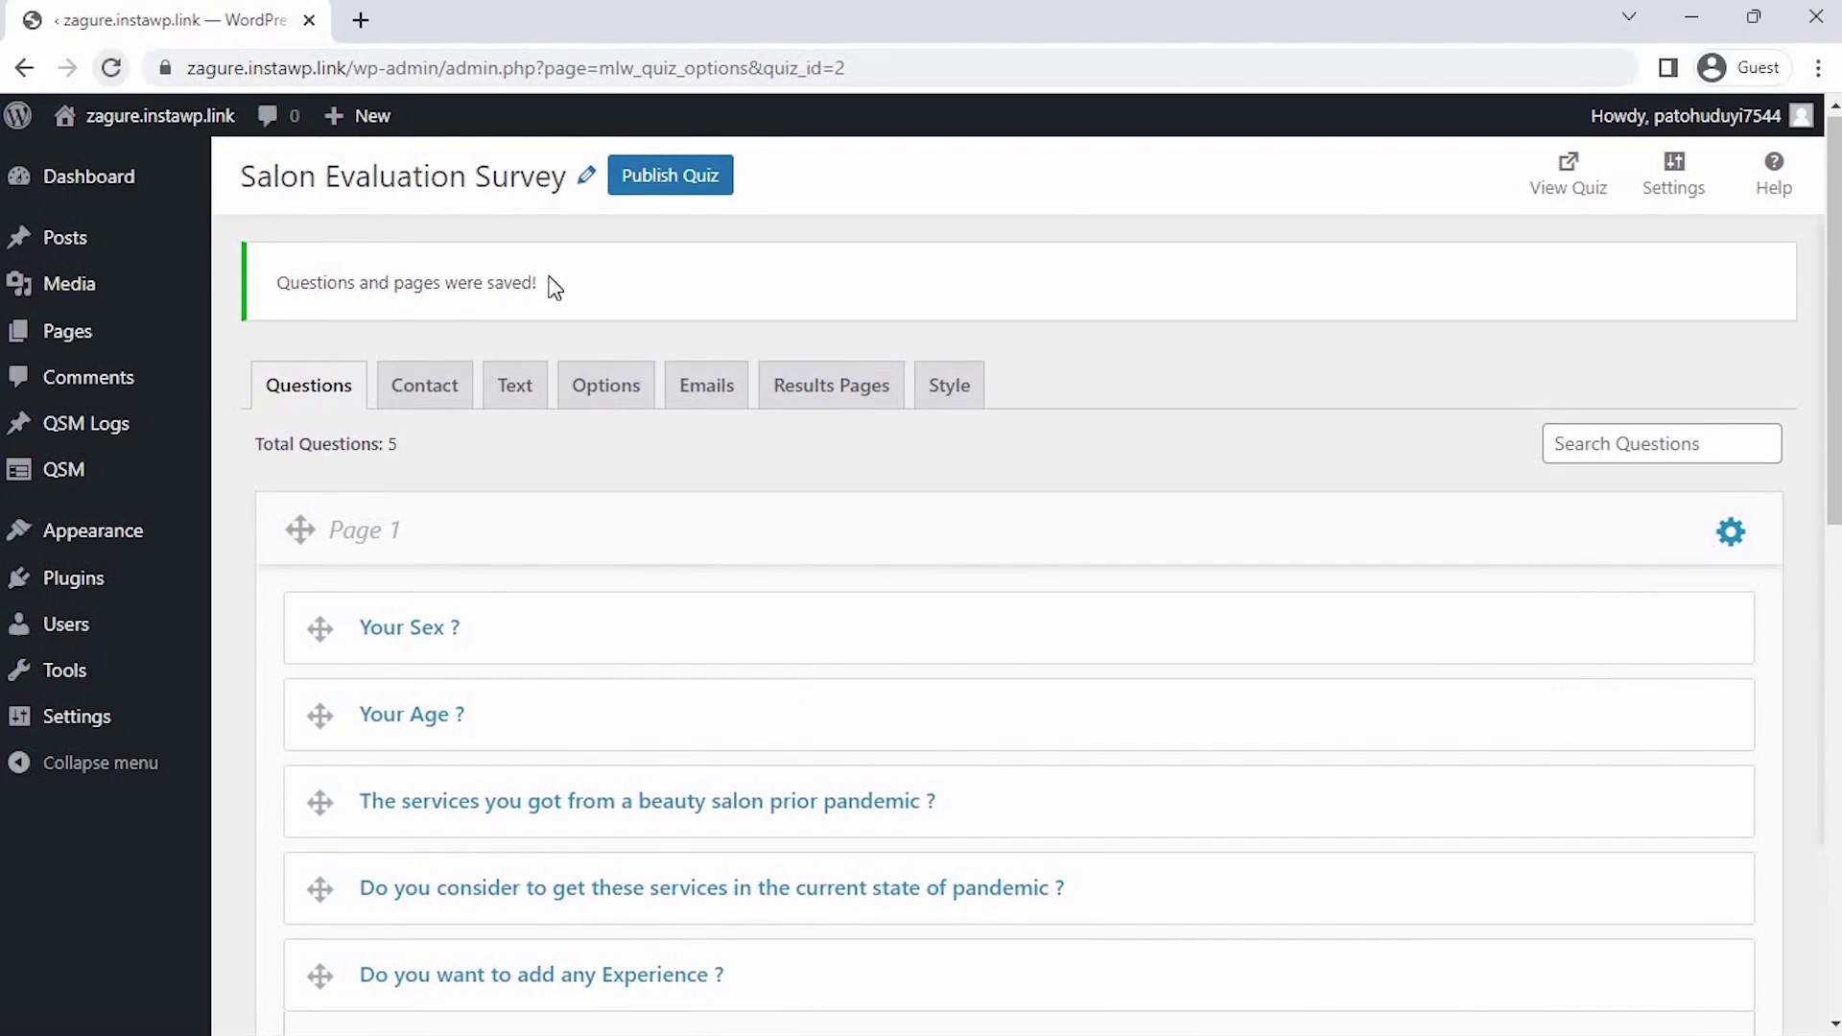
# Open the survey's Contact tab and hide the disabled contact fields.
pyautogui.click(456, 405)
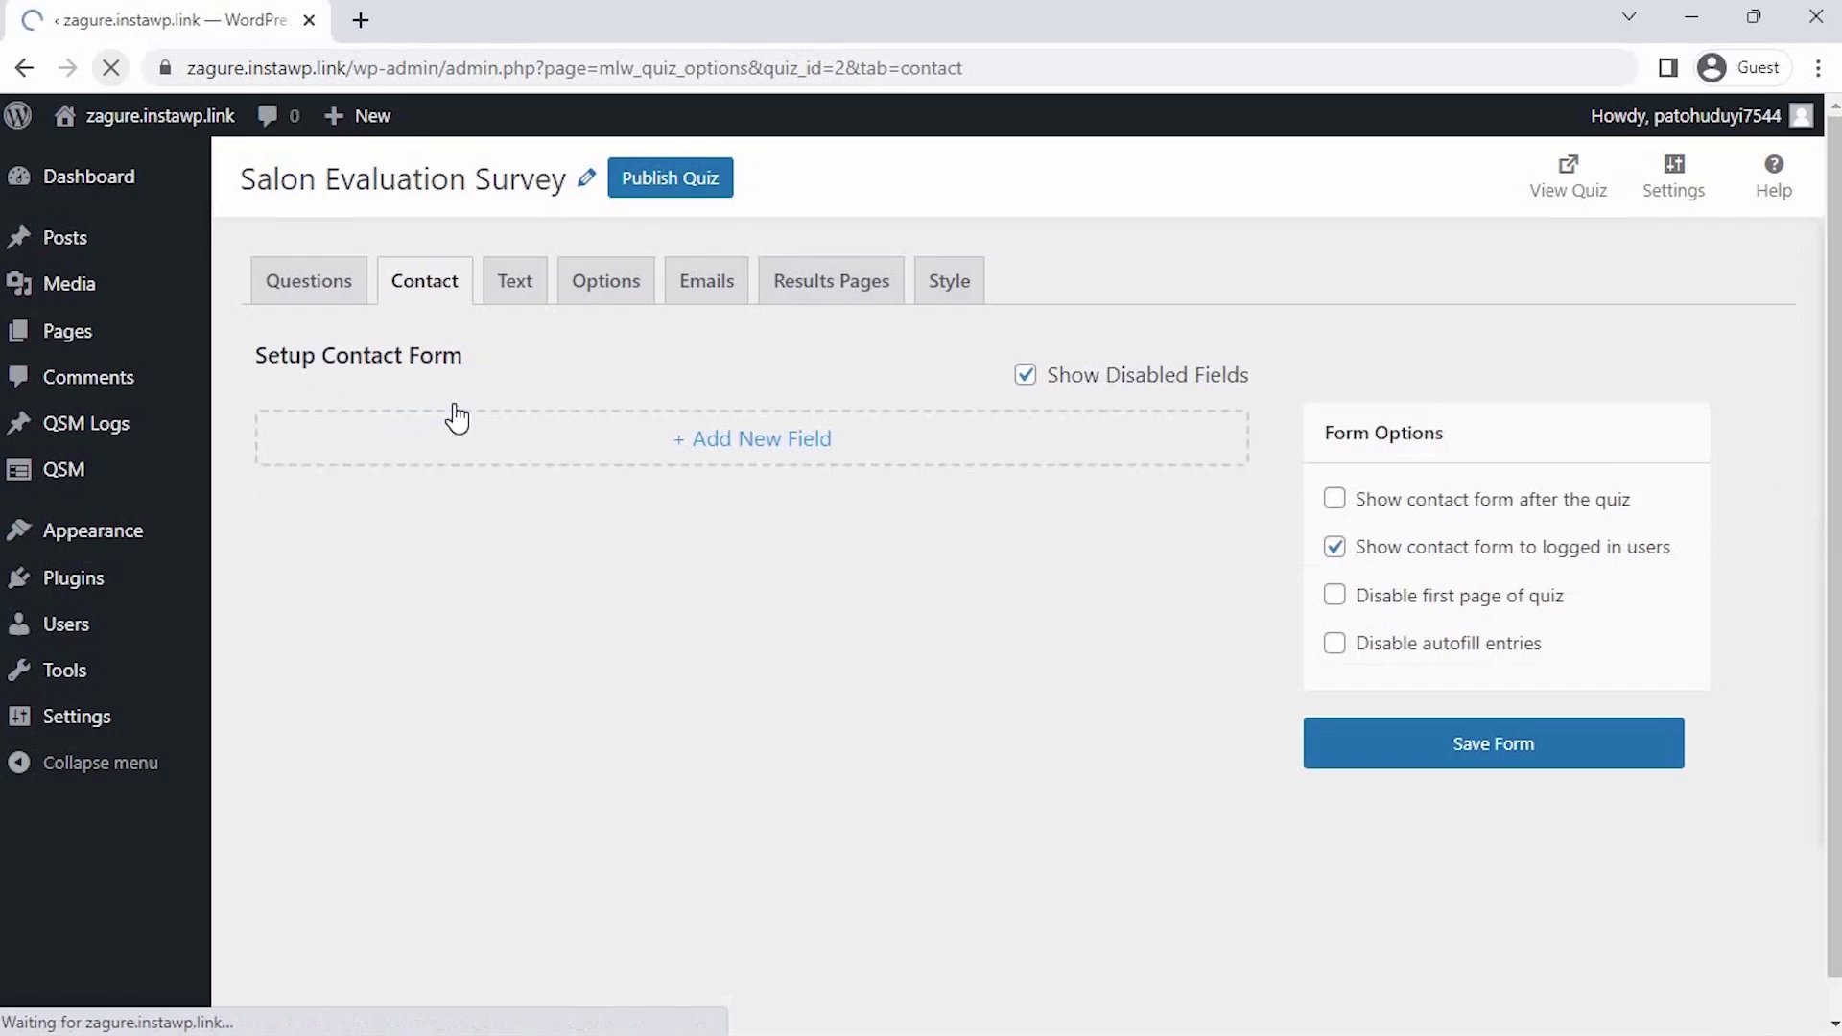
pyautogui.click(1025, 376)
pyautogui.click(1026, 376)
pyautogui.click(1026, 376)
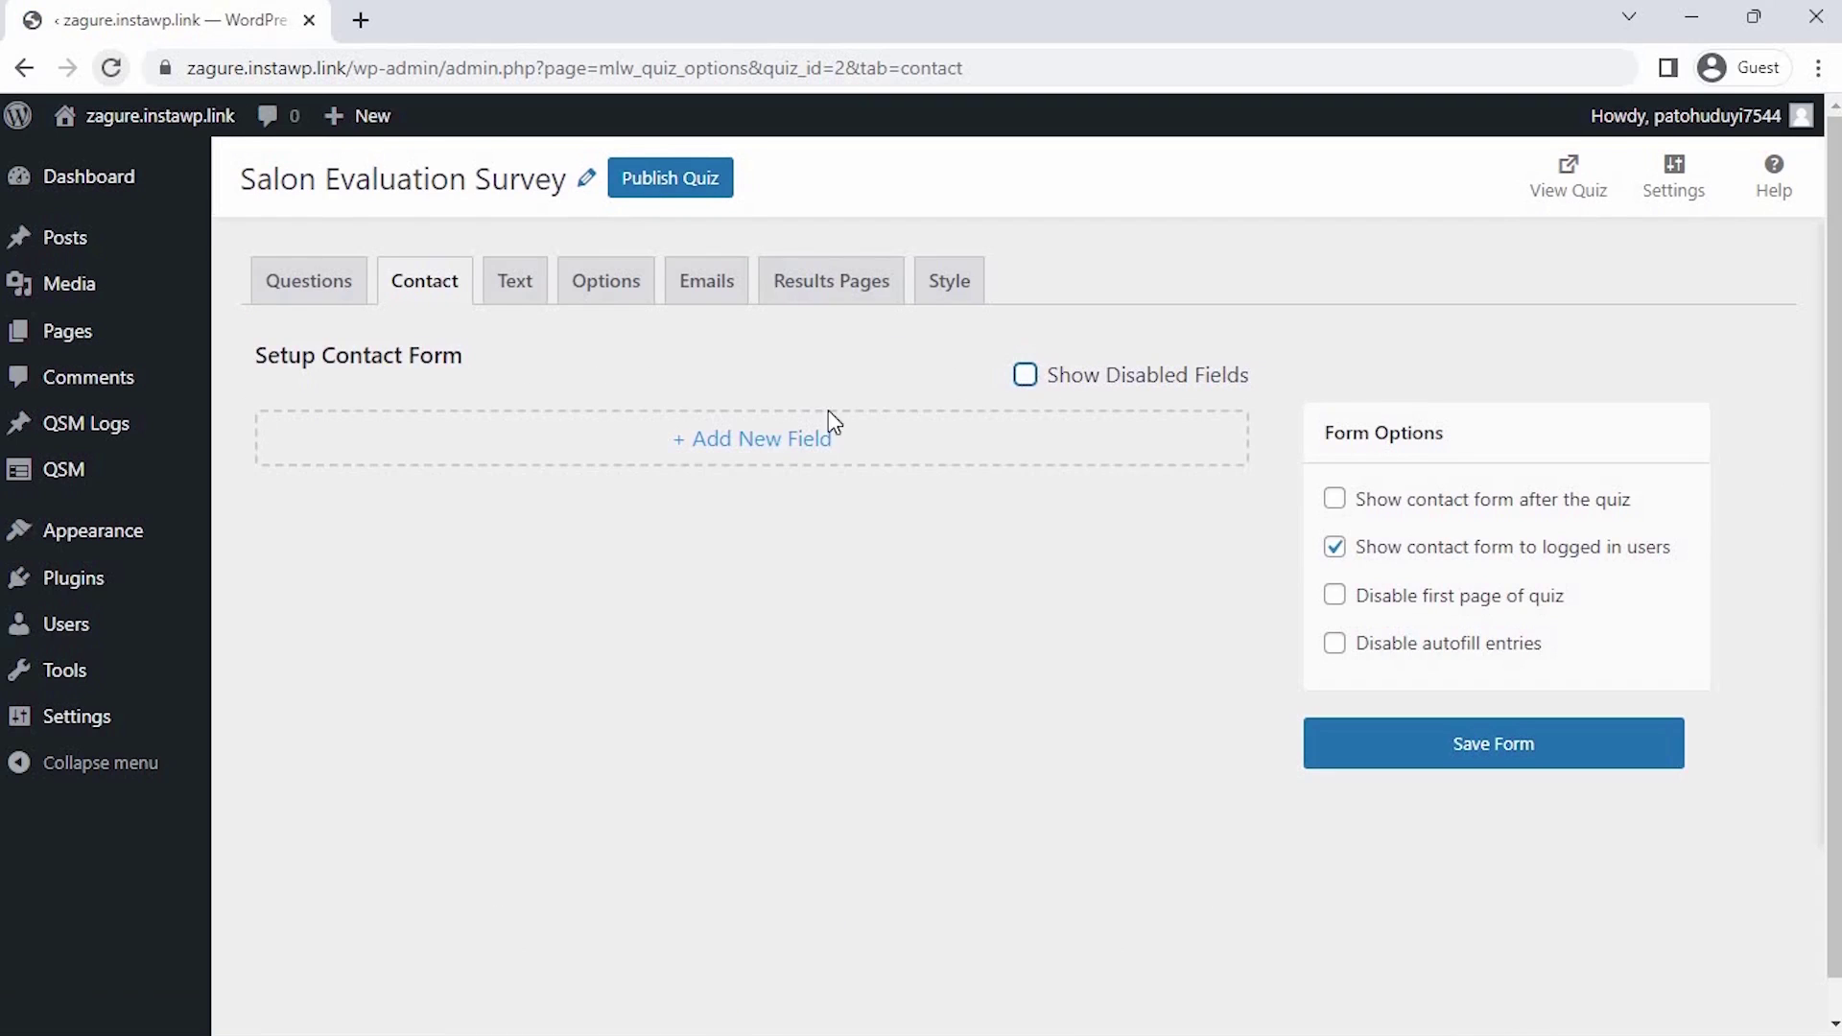
# Add a required Text contact field labelled 'Full Name'.
pyautogui.click(722, 451)
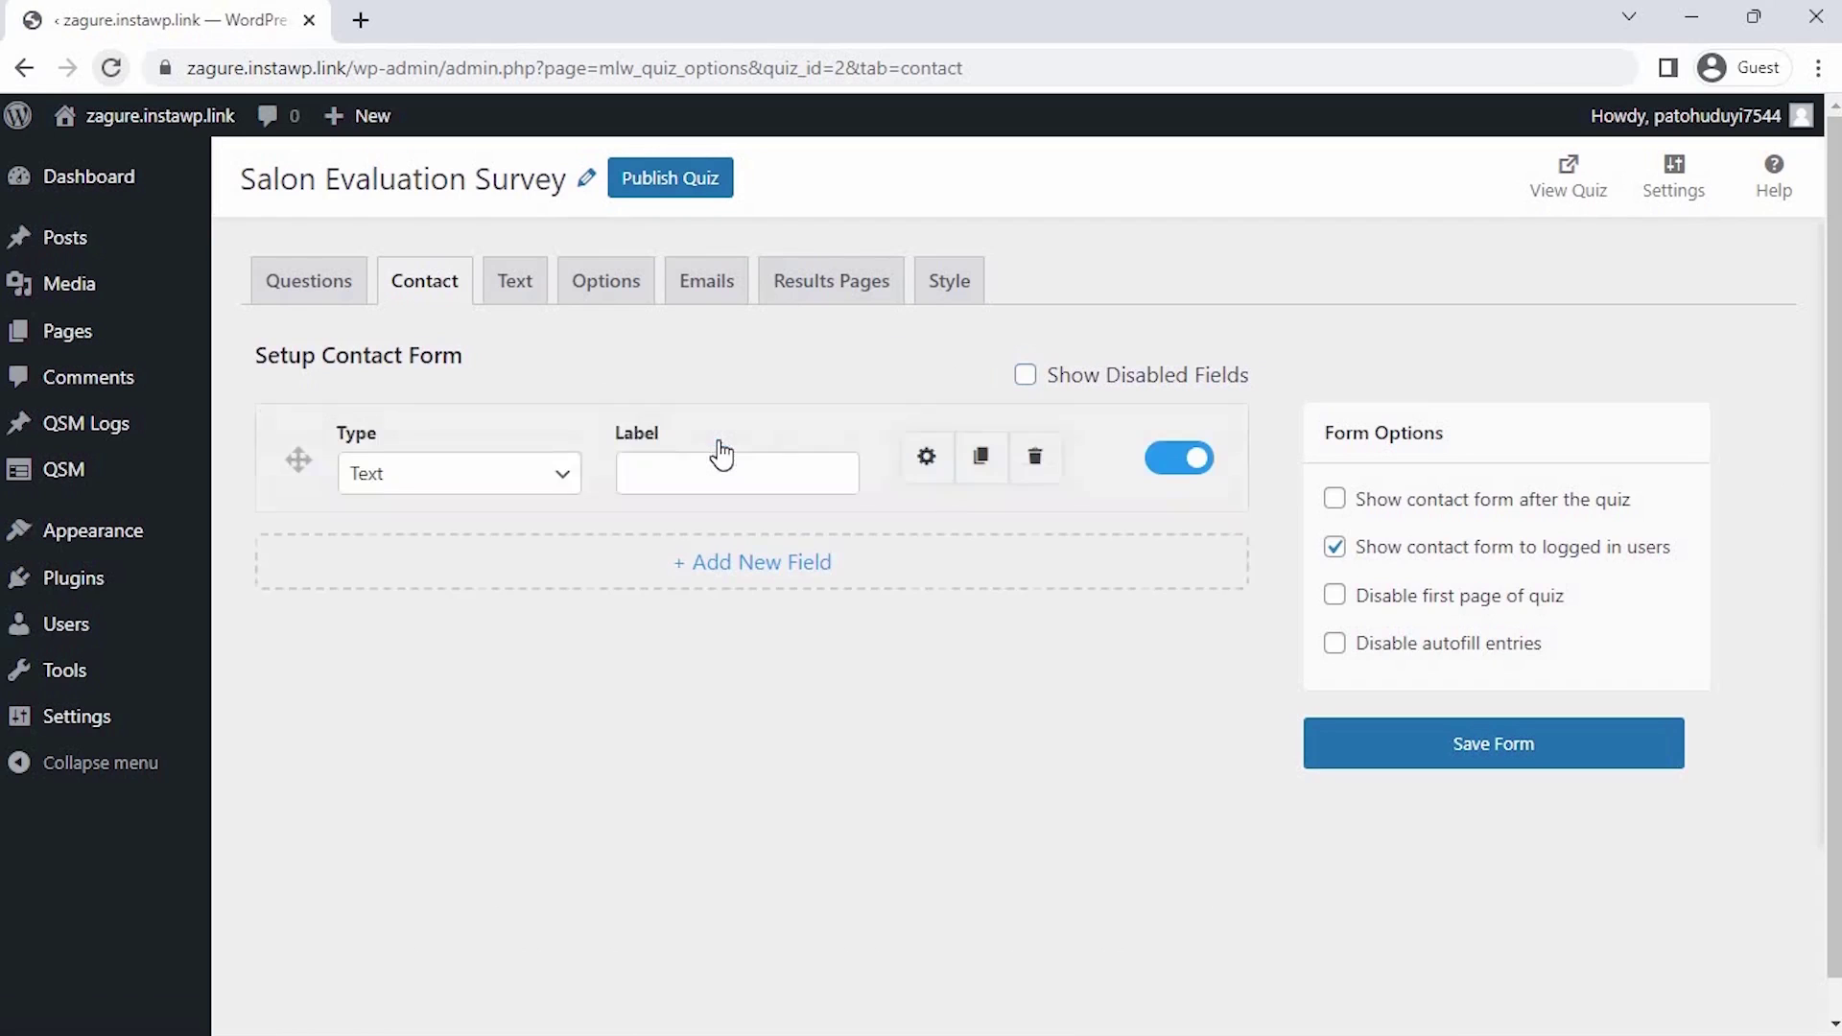
pyautogui.click(535, 485)
pyautogui.click(518, 543)
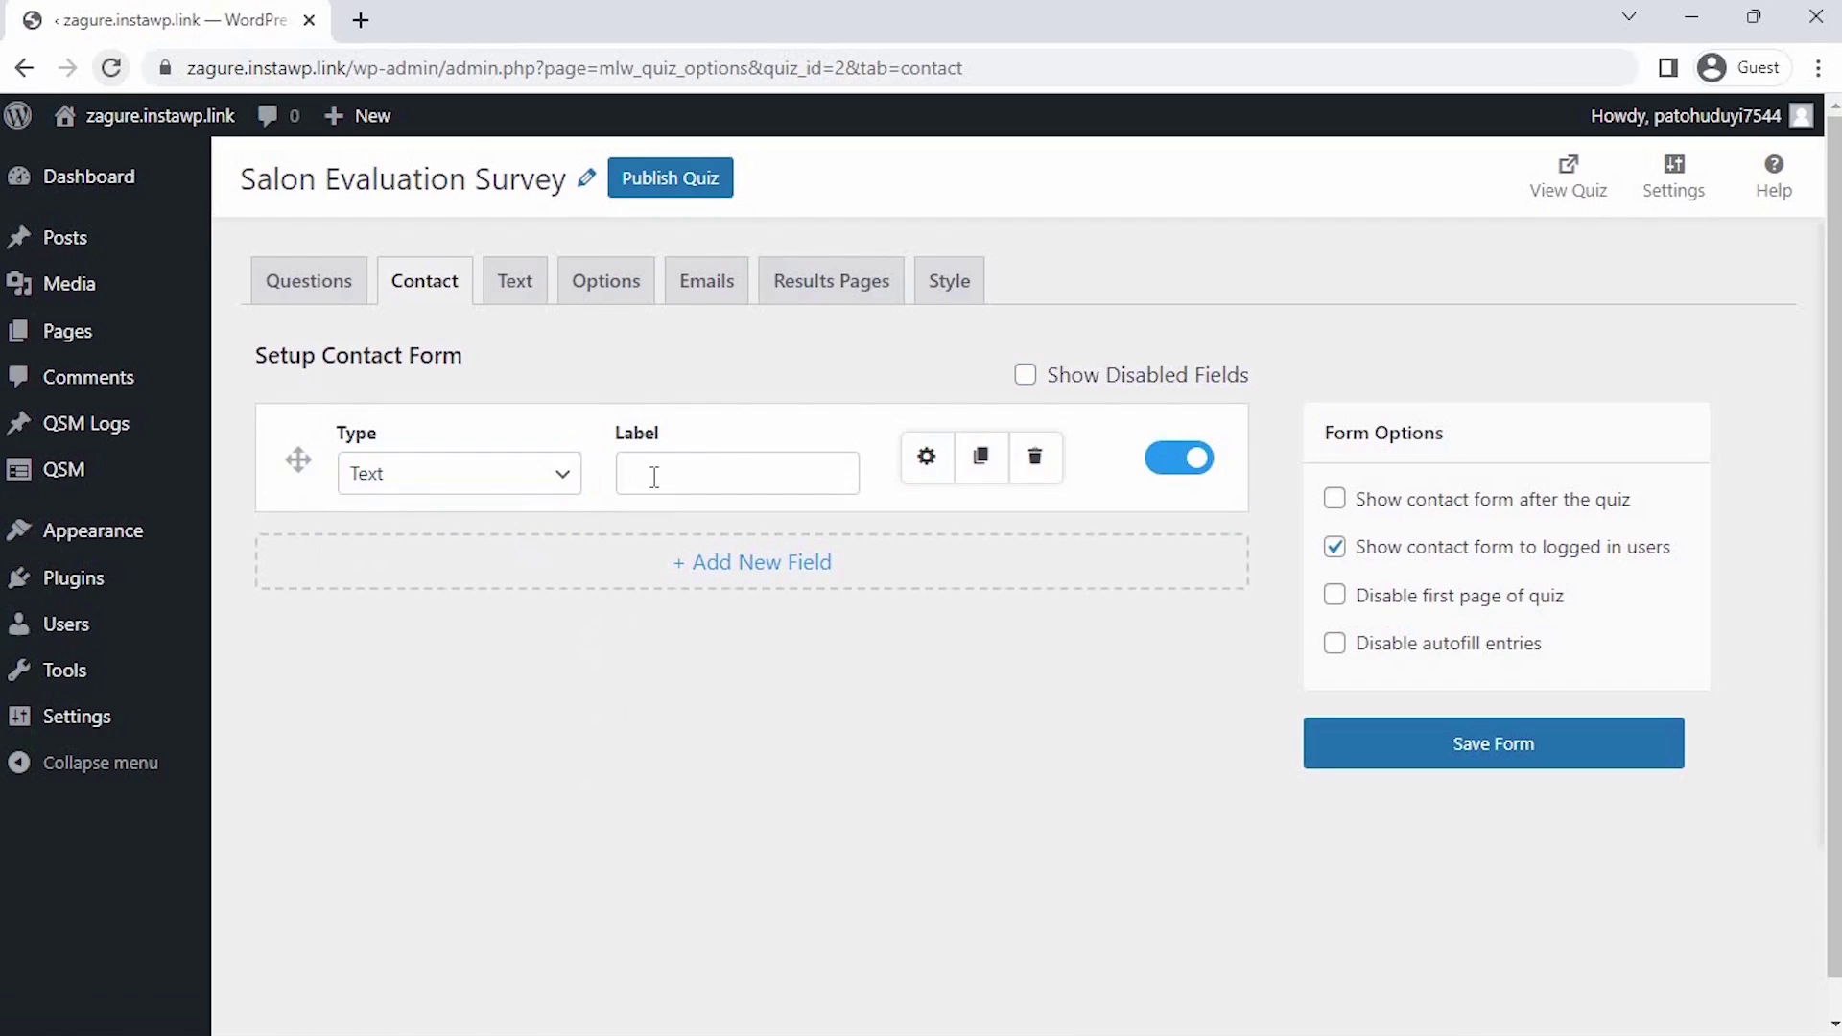
pyautogui.click(654, 476)
pyautogui.write('Full Name')
pyautogui.click(926, 457)
pyautogui.click(864, 634)
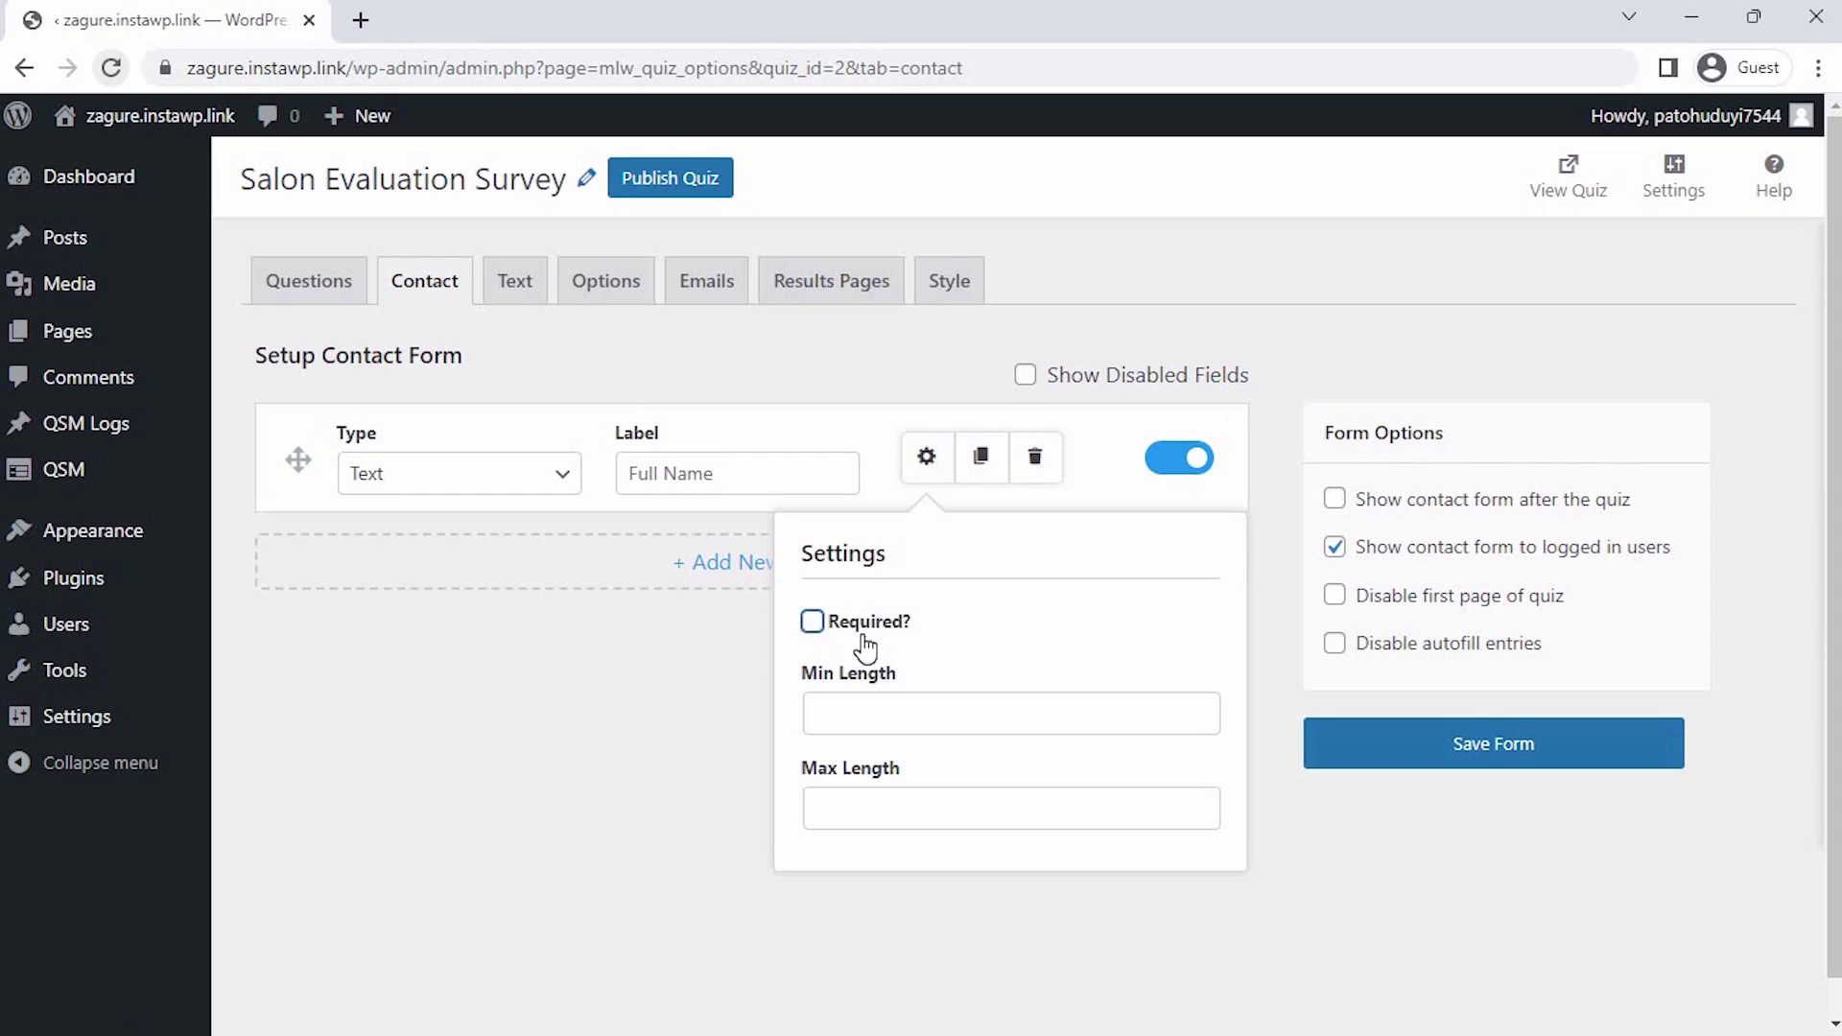
pyautogui.click(863, 633)
pyautogui.click(926, 456)
# Add a Number-type Phone Number contact field and save the contact form.
pyautogui.click(790, 568)
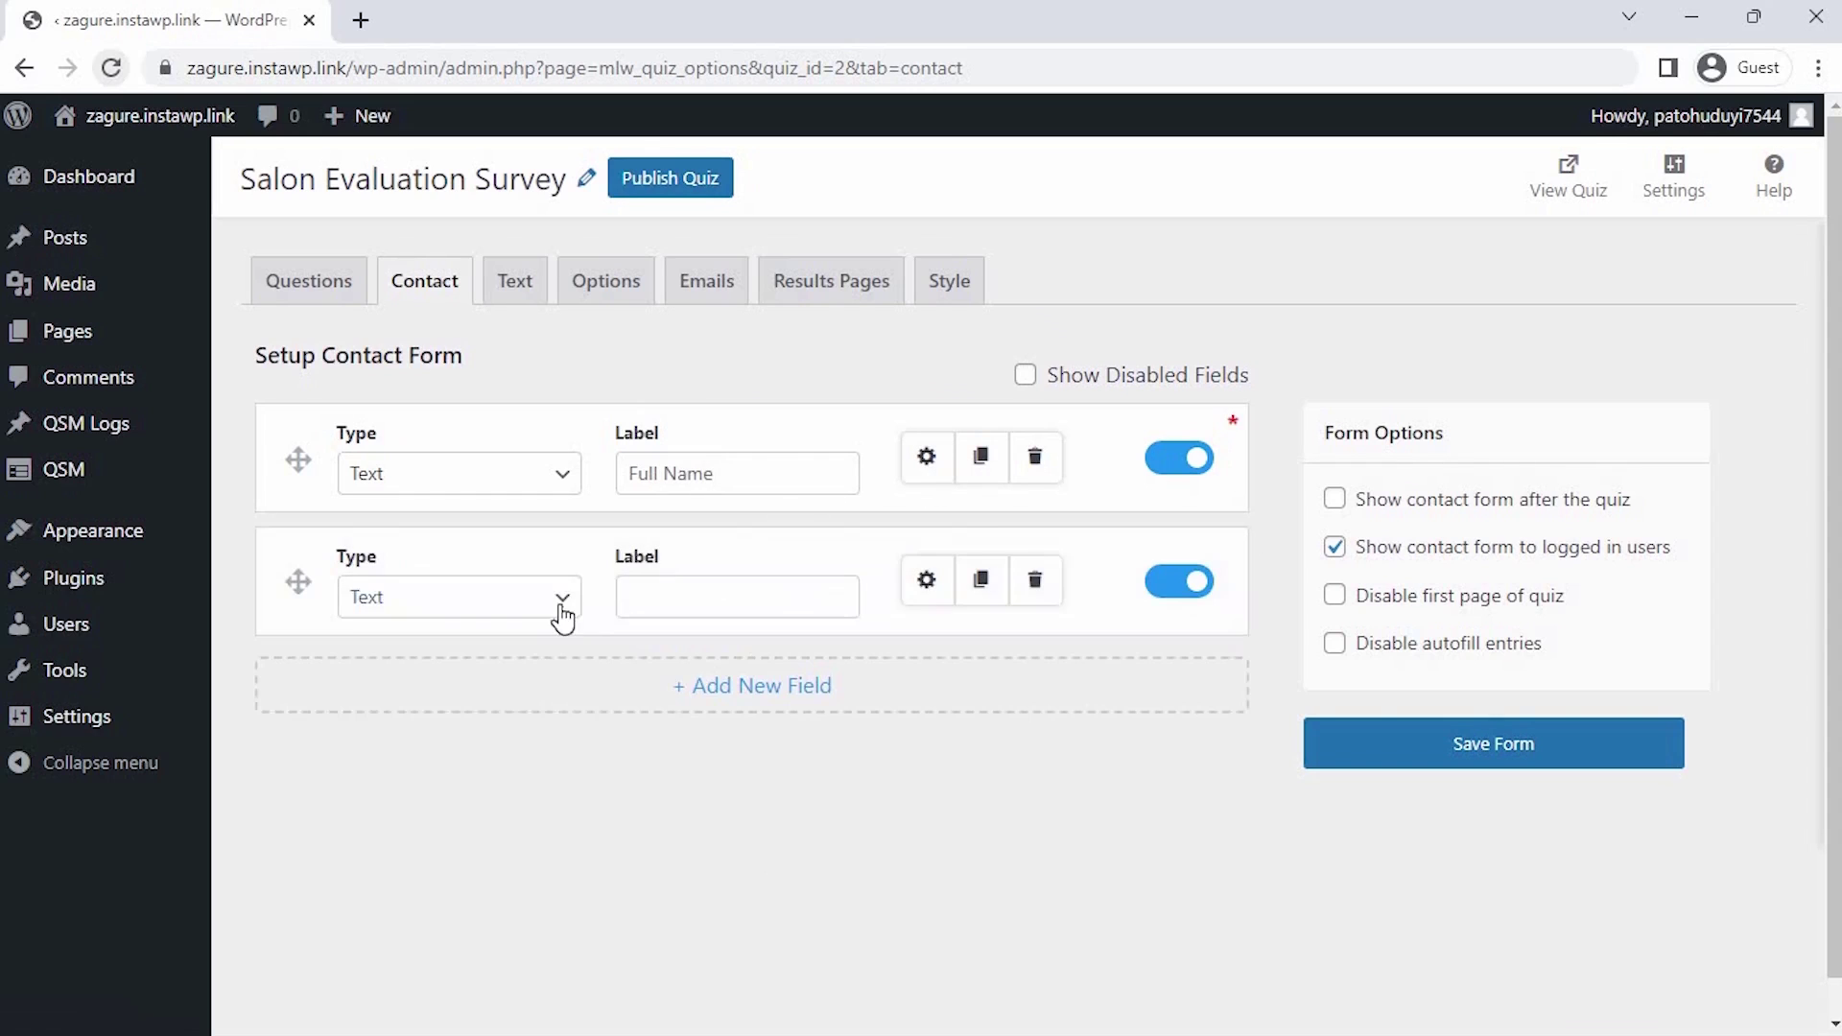
pyautogui.click(563, 616)
pyautogui.click(520, 742)
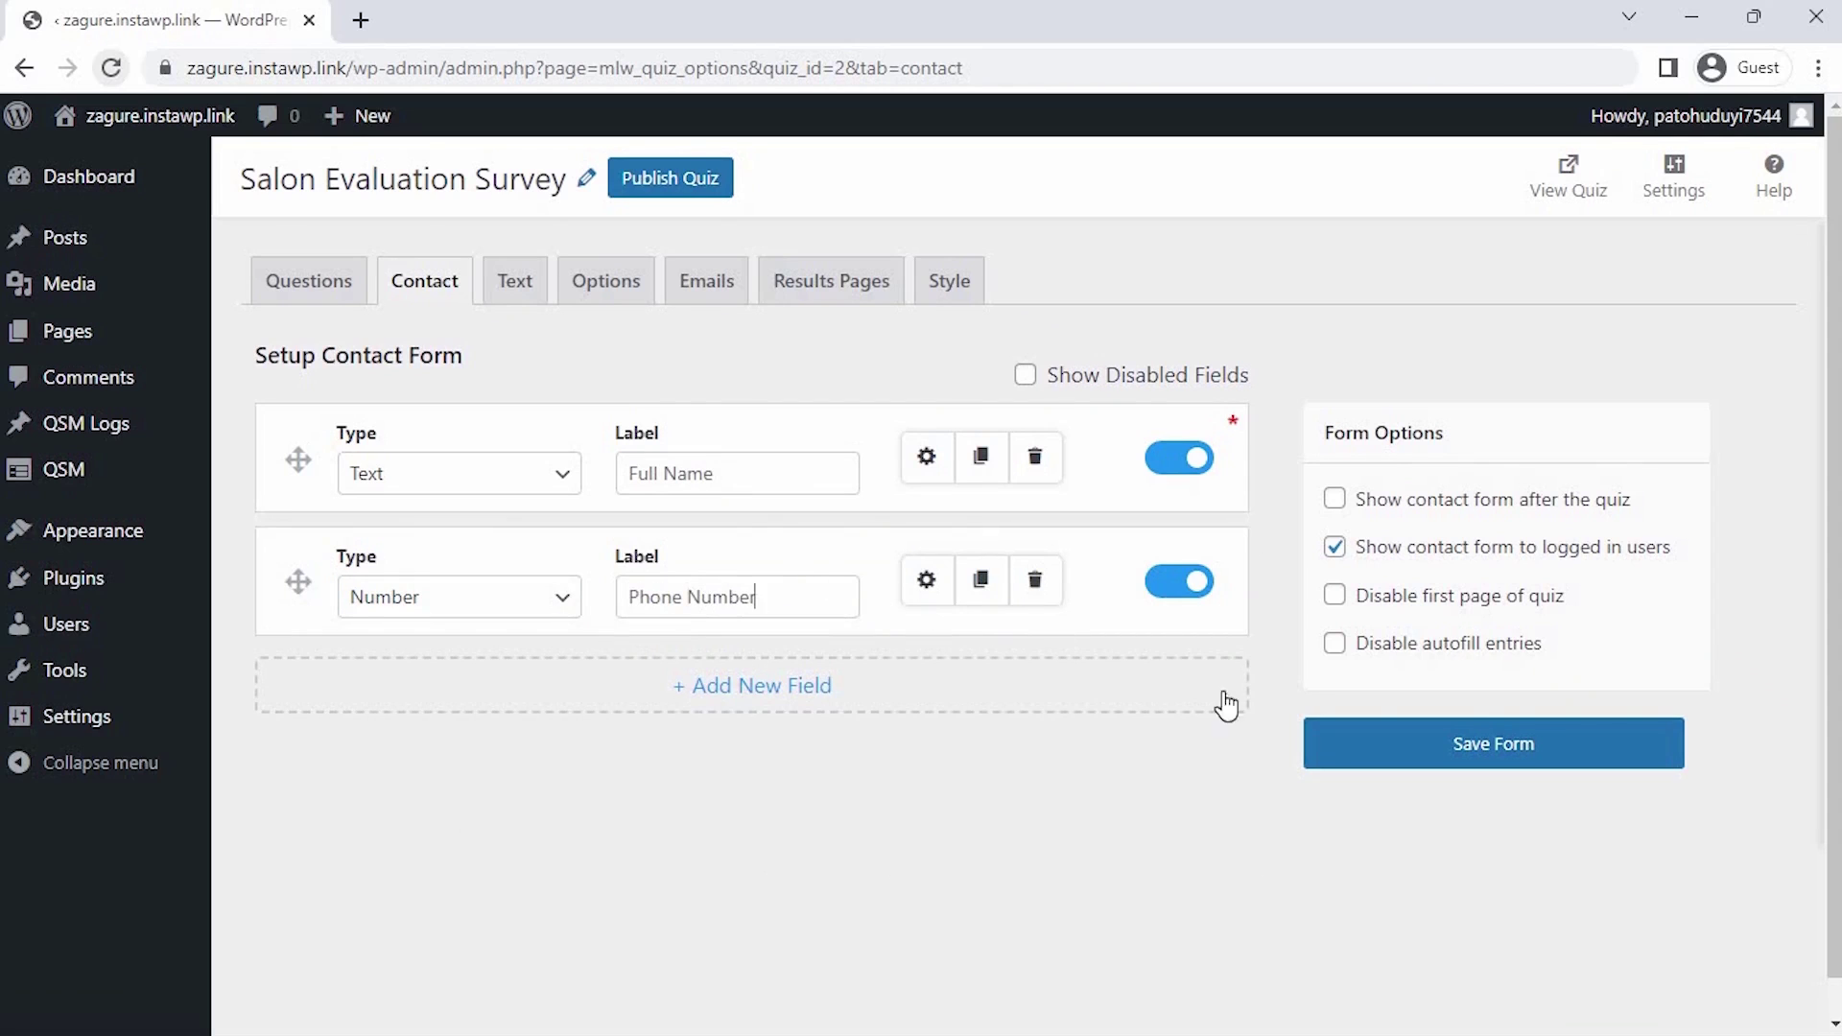
pyautogui.click(1326, 744)
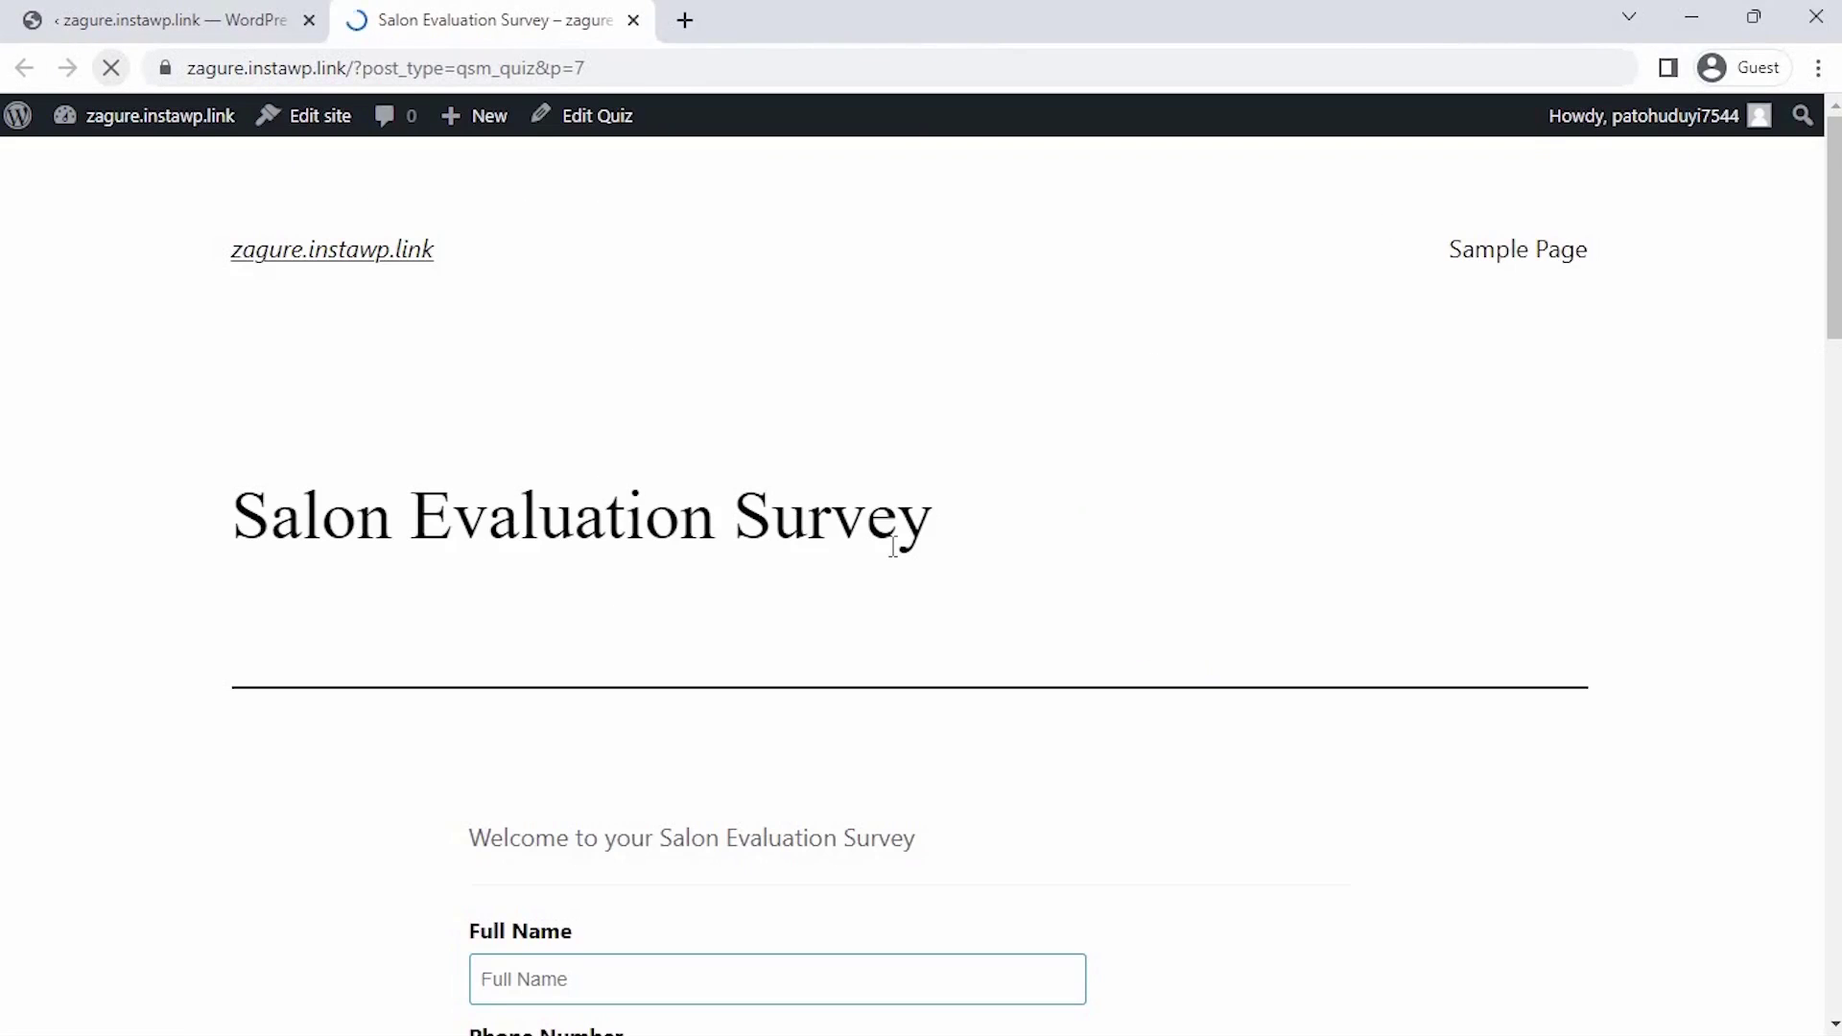
# Scroll the live Salon Evaluation Survey to check Full Name, Phone Number, five questions and Submit.
pyautogui.scroll(-6, 893, 552)
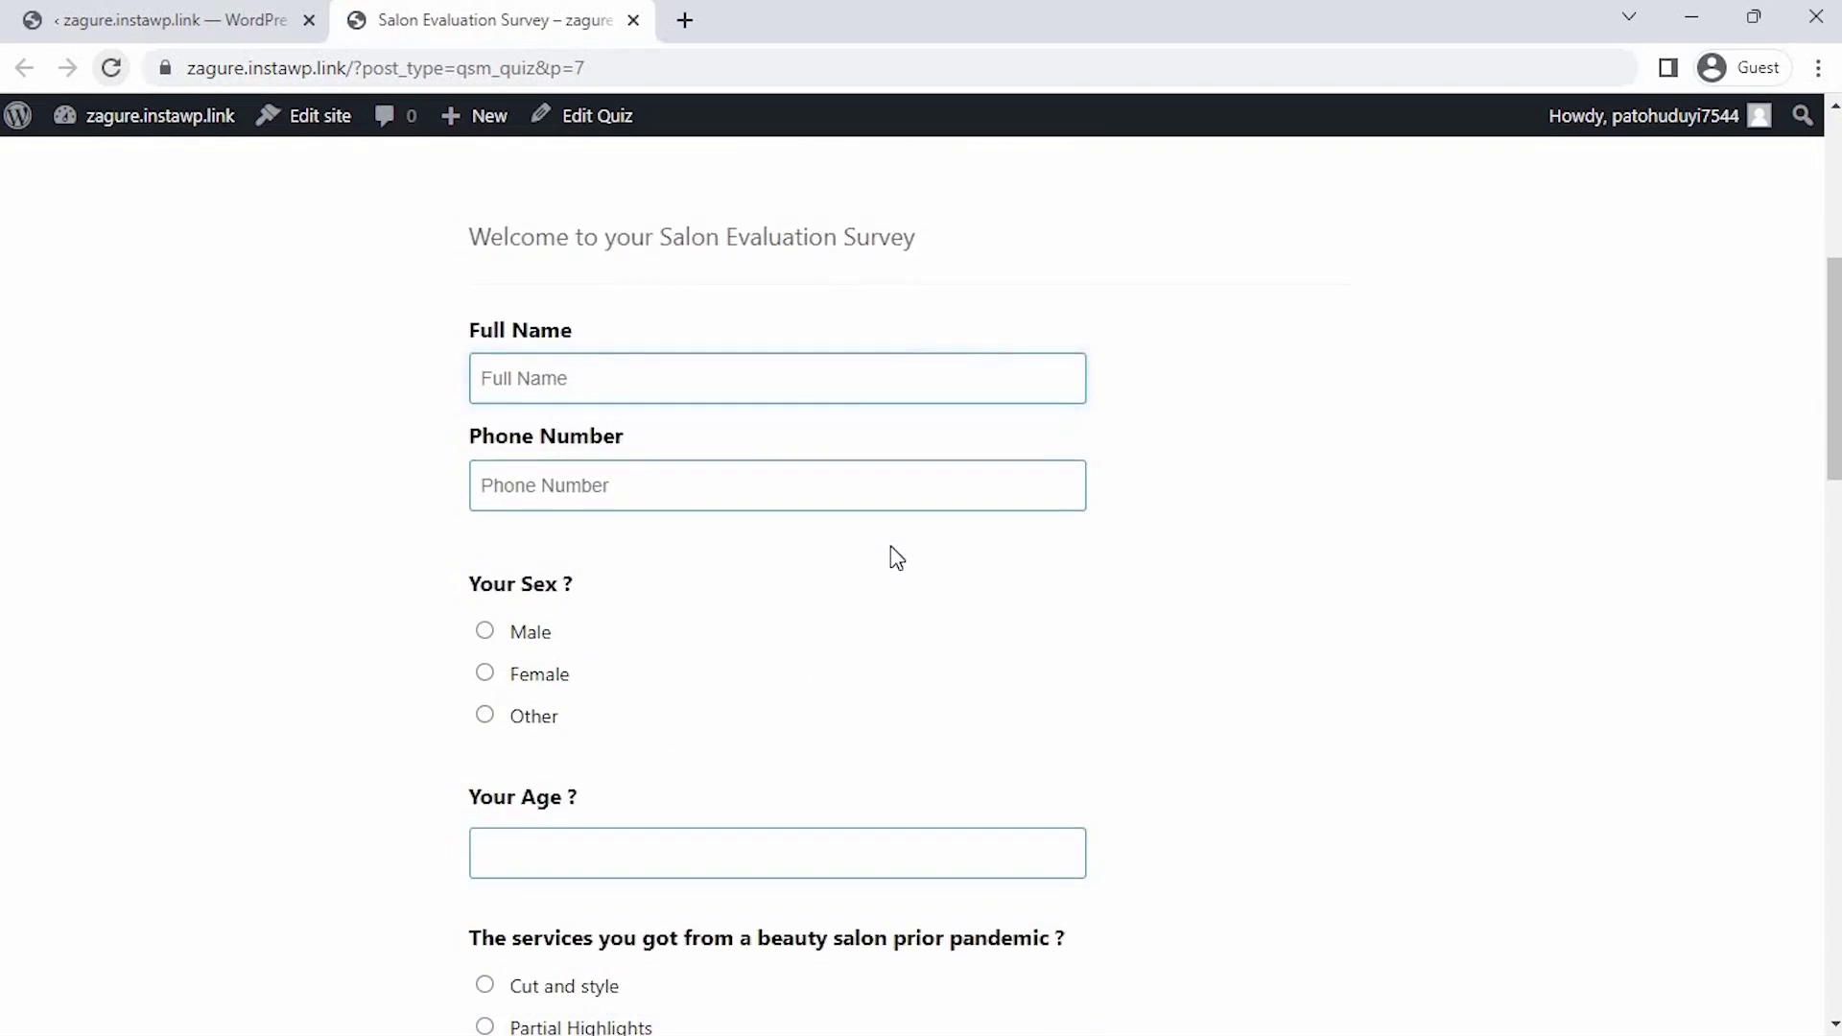
pyautogui.scroll(-5, 897, 558)
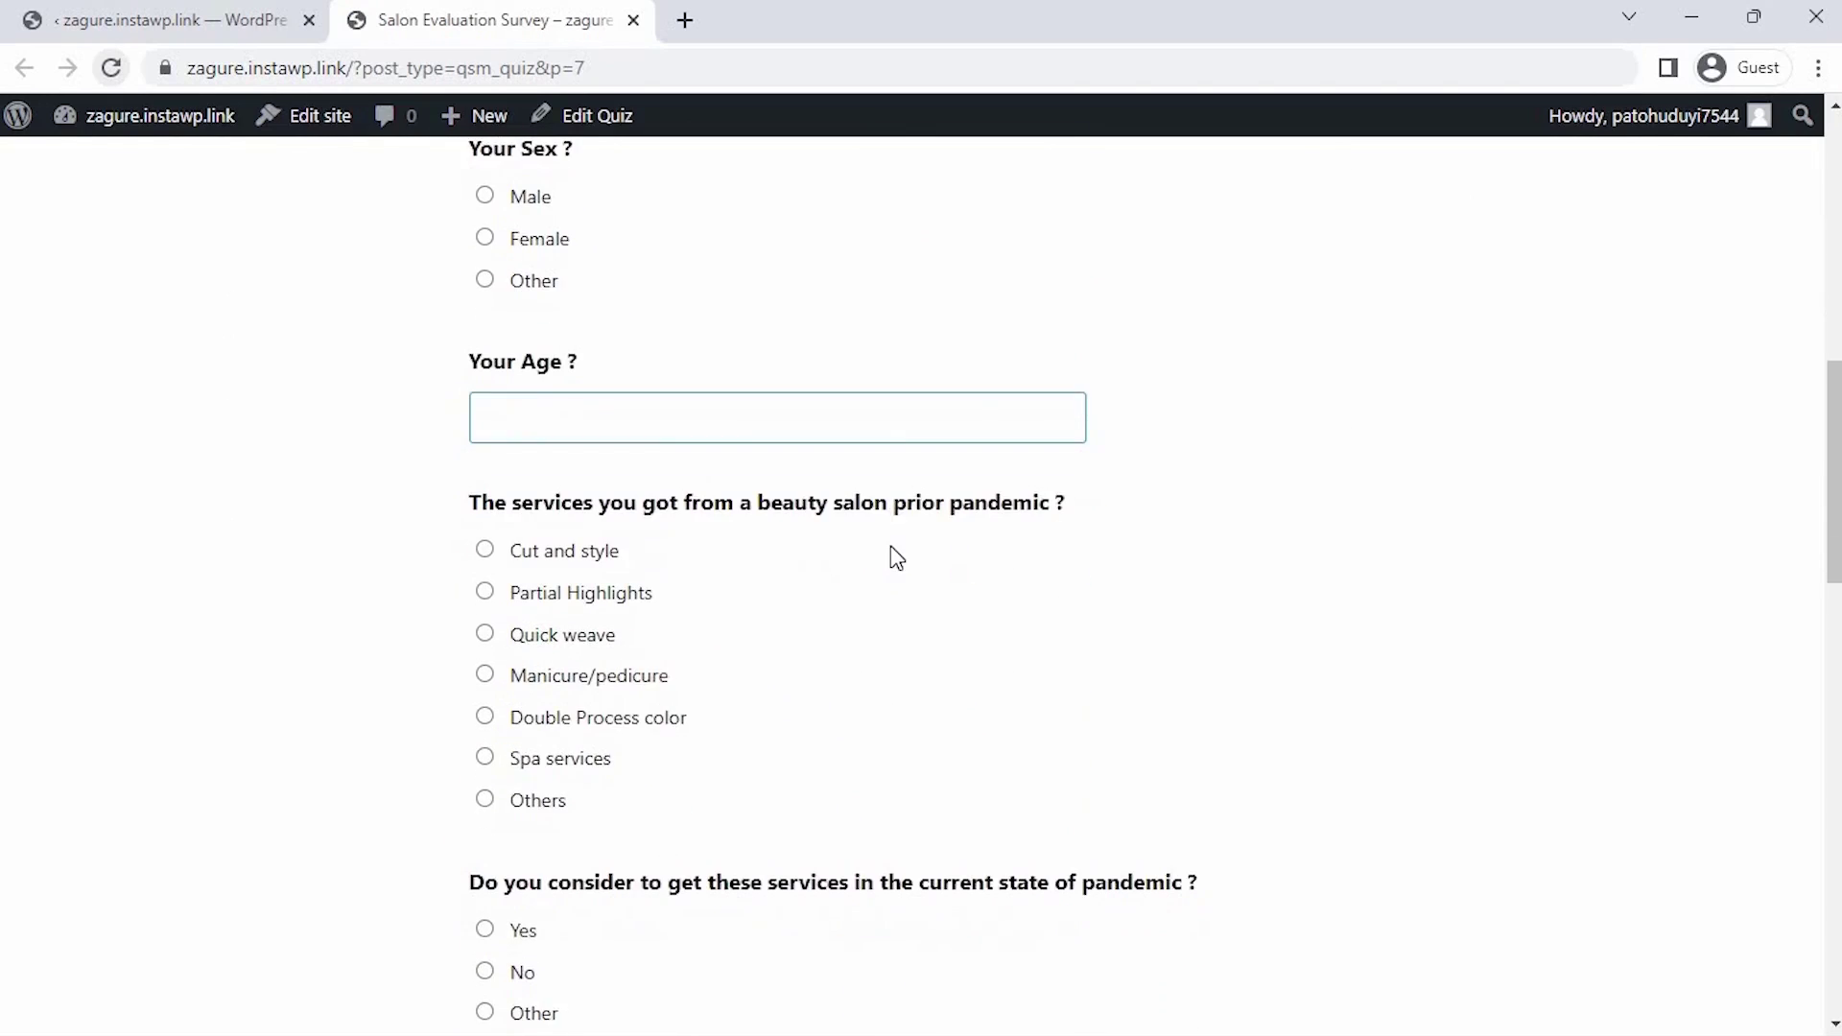
pyautogui.scroll(-3, 897, 558)
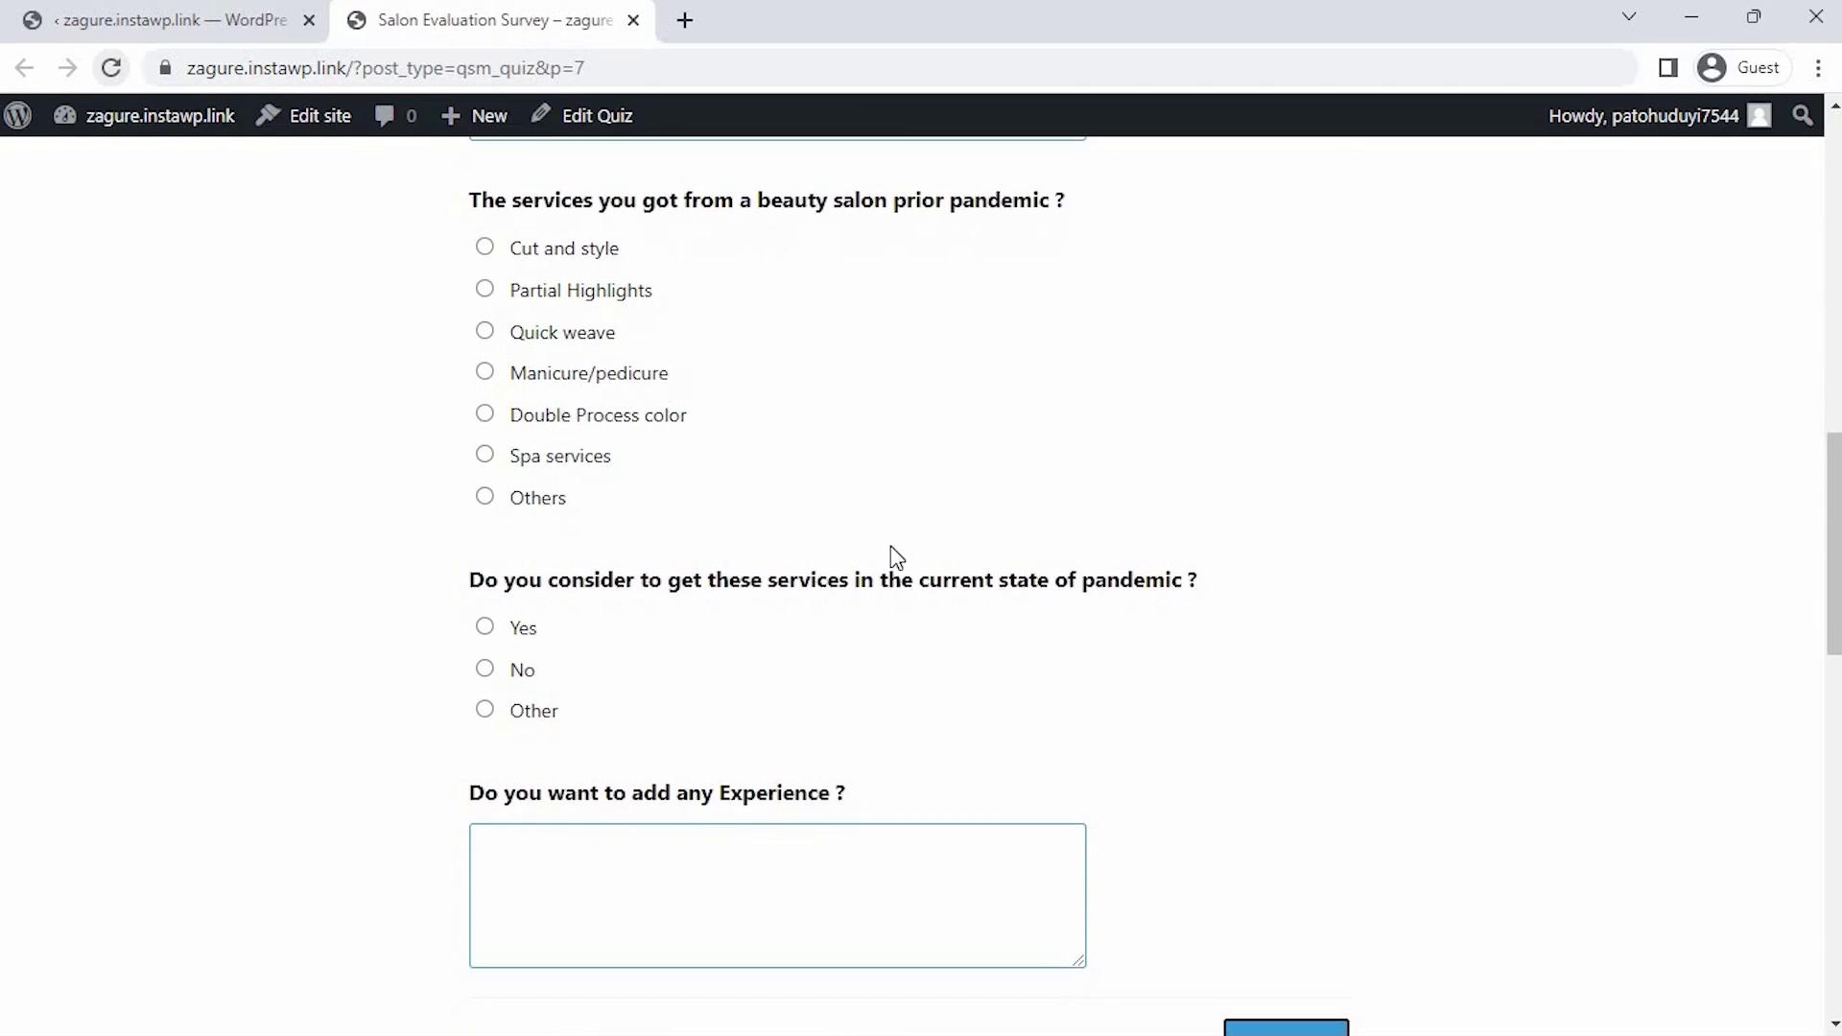
pyautogui.scroll(-1, 897, 558)
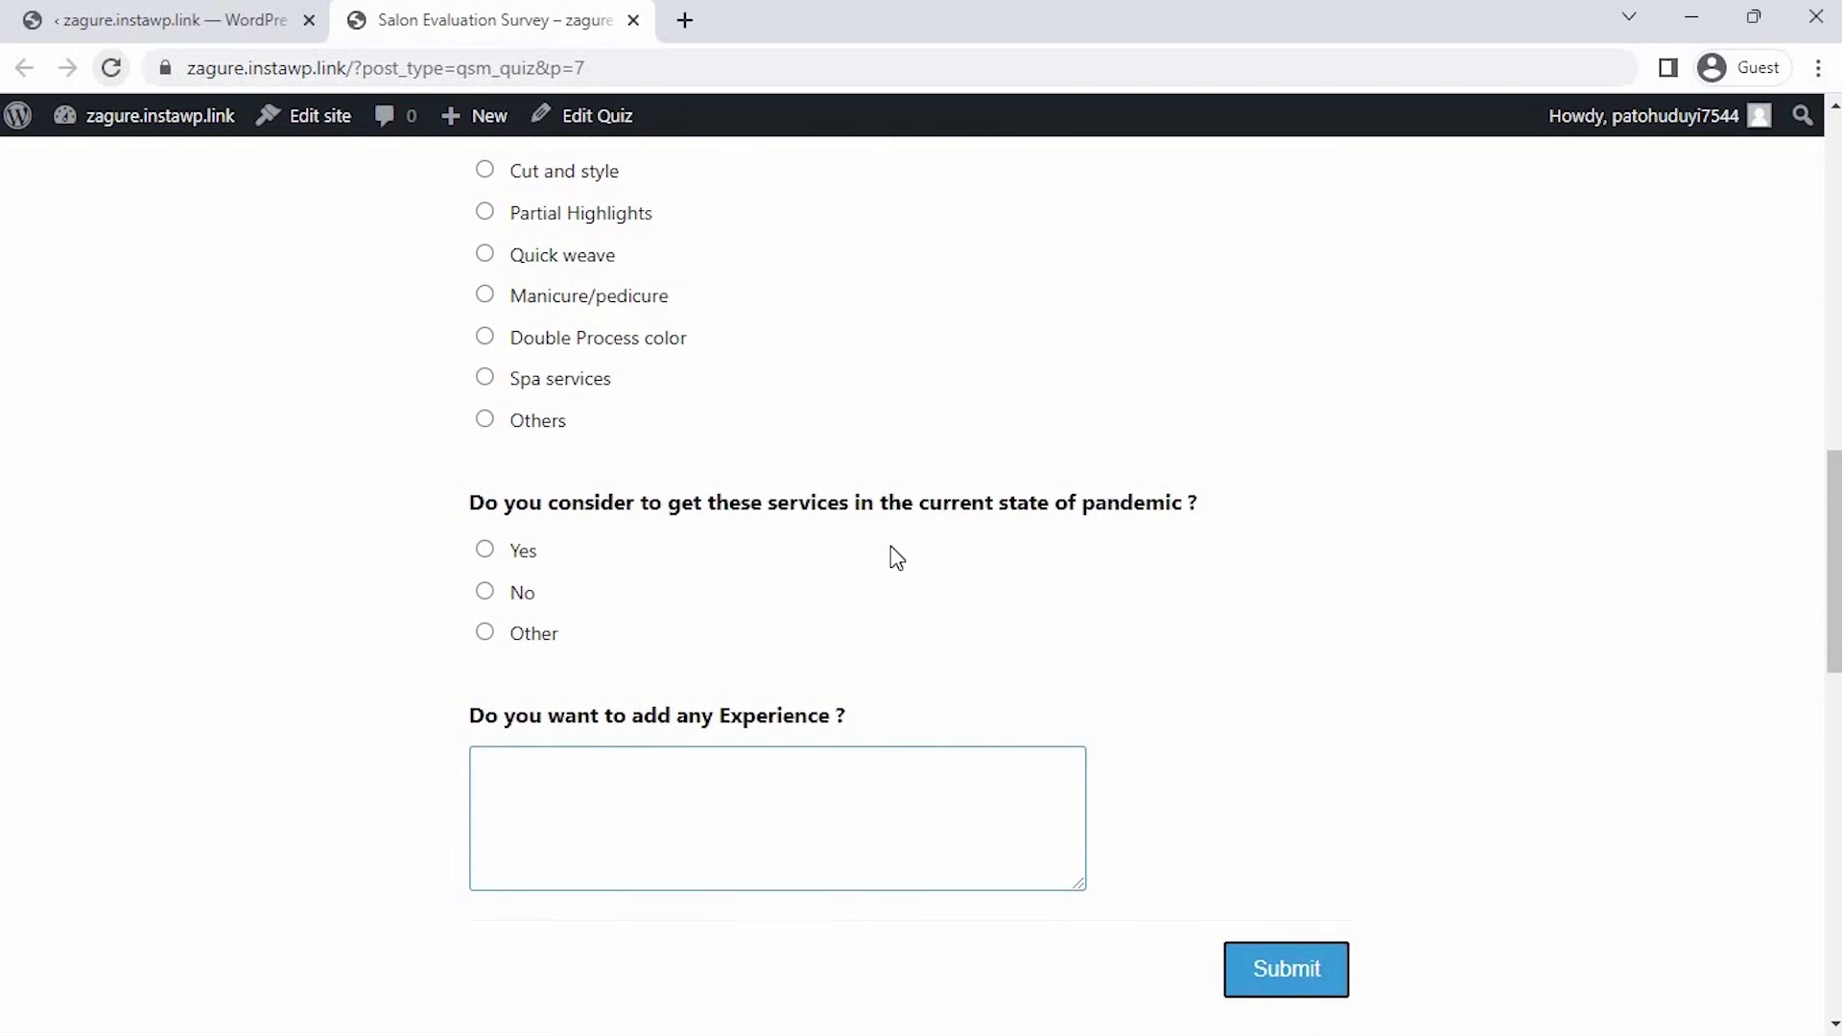
pyautogui.scroll(6, 897, 558)
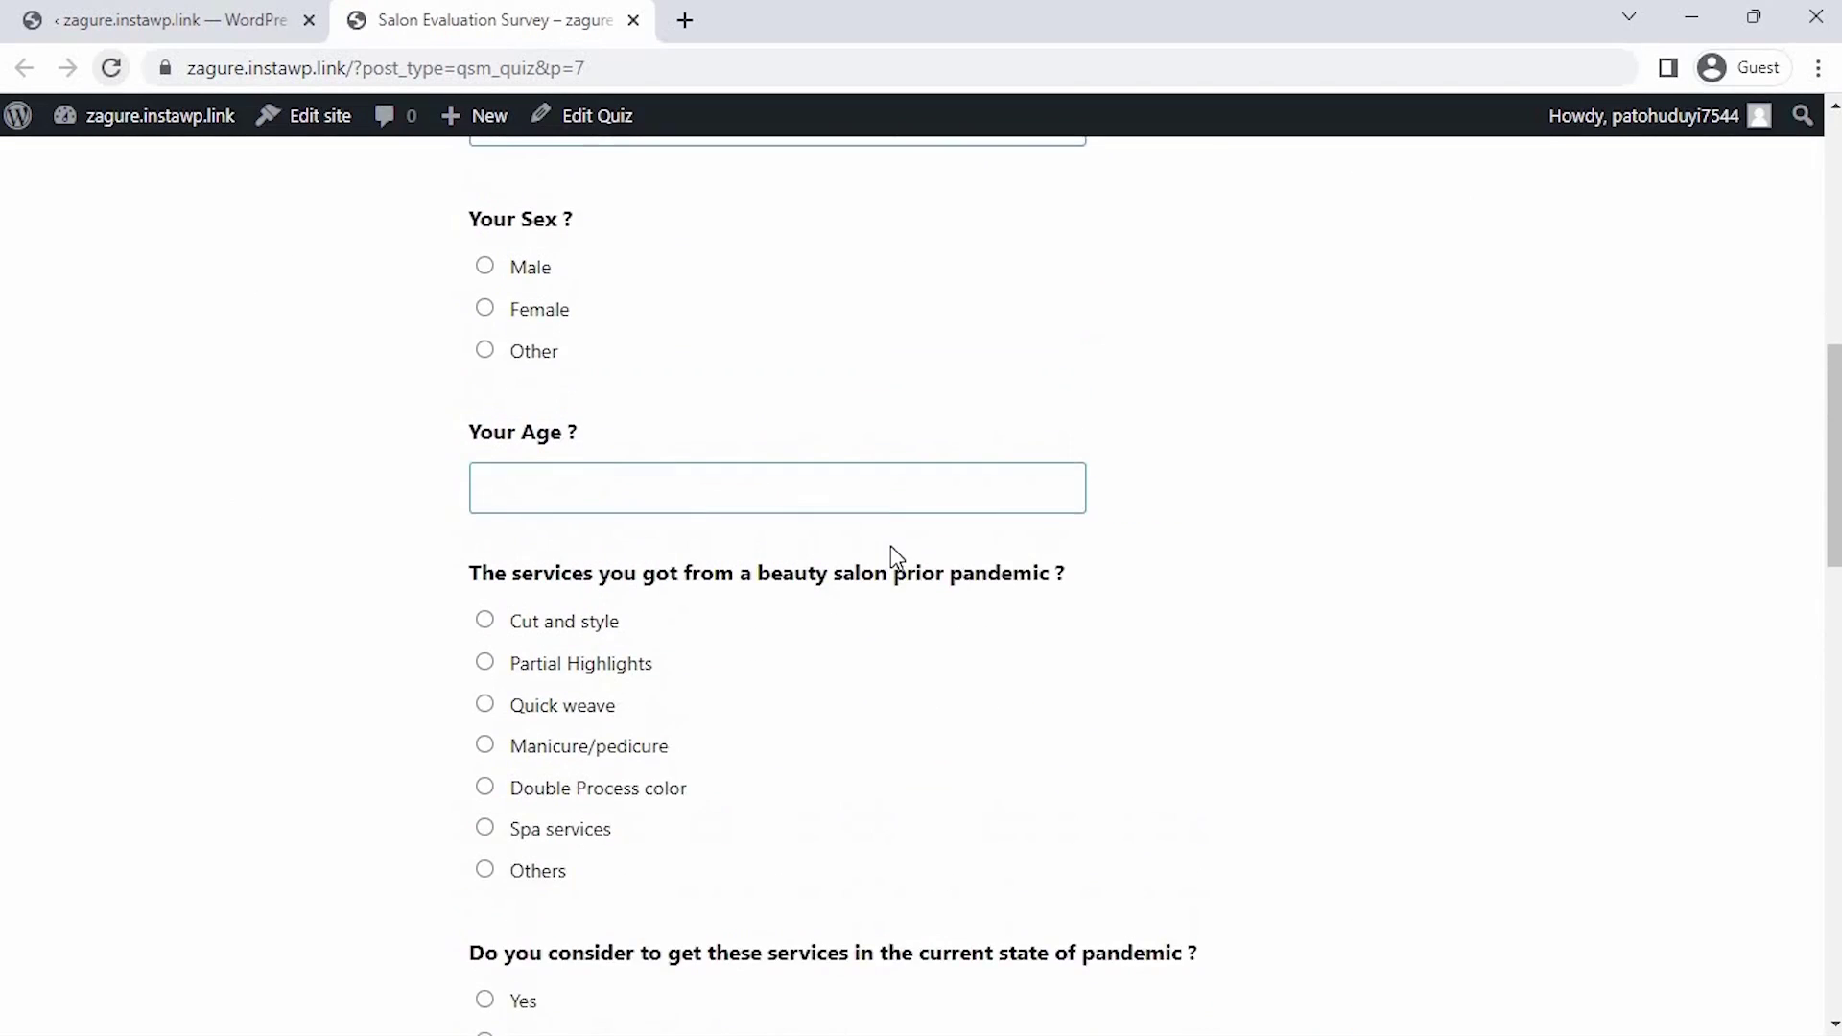
pyautogui.scroll(7, 897, 558)
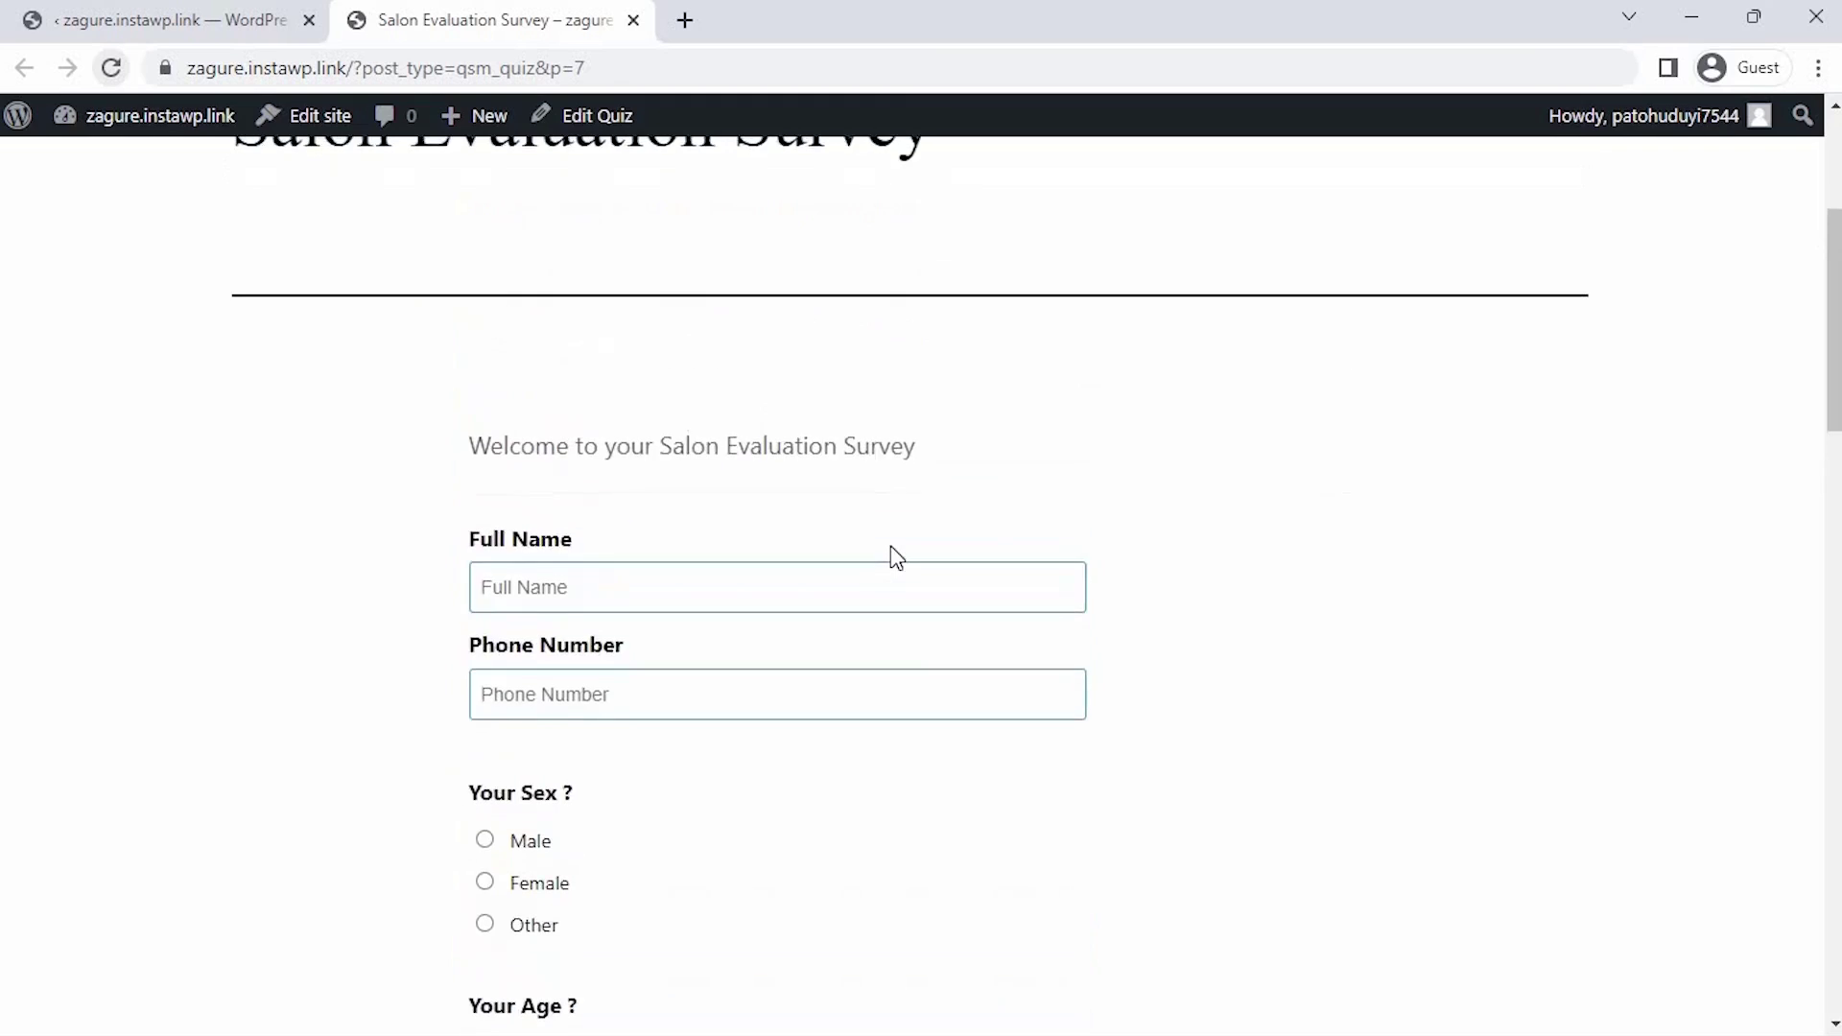
pyautogui.scroll(2, 897, 558)
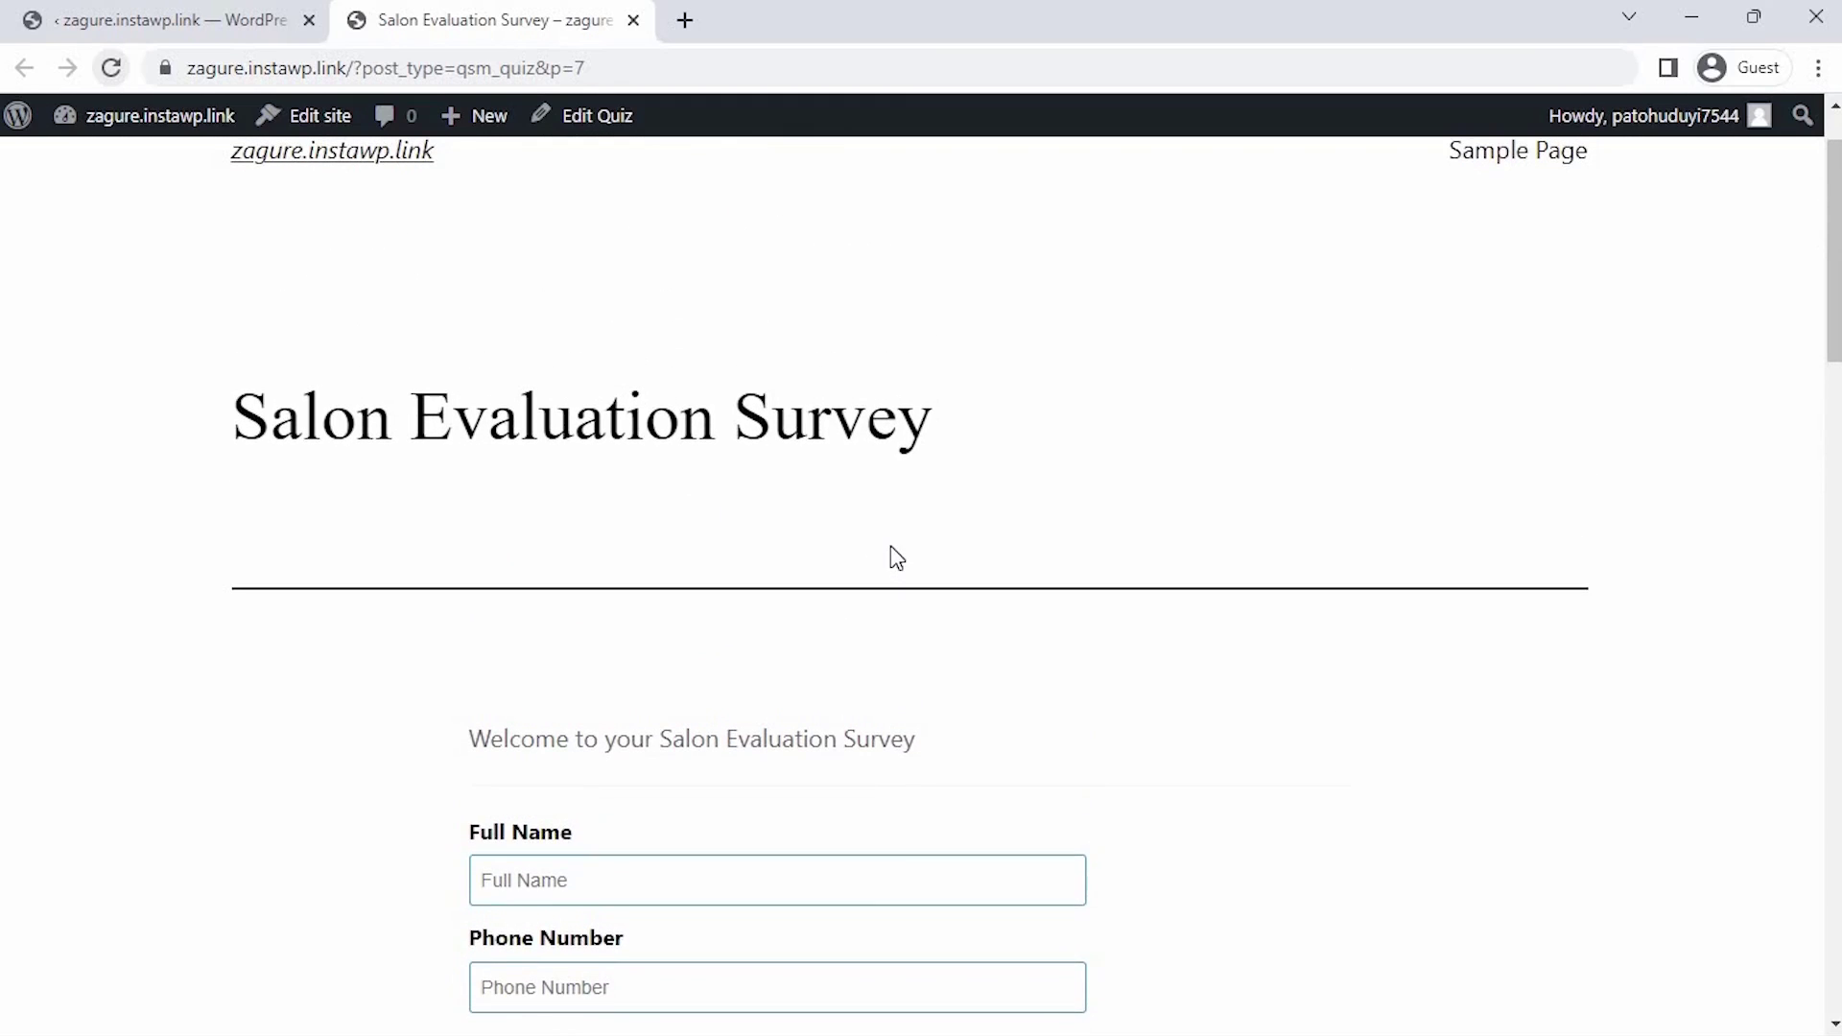